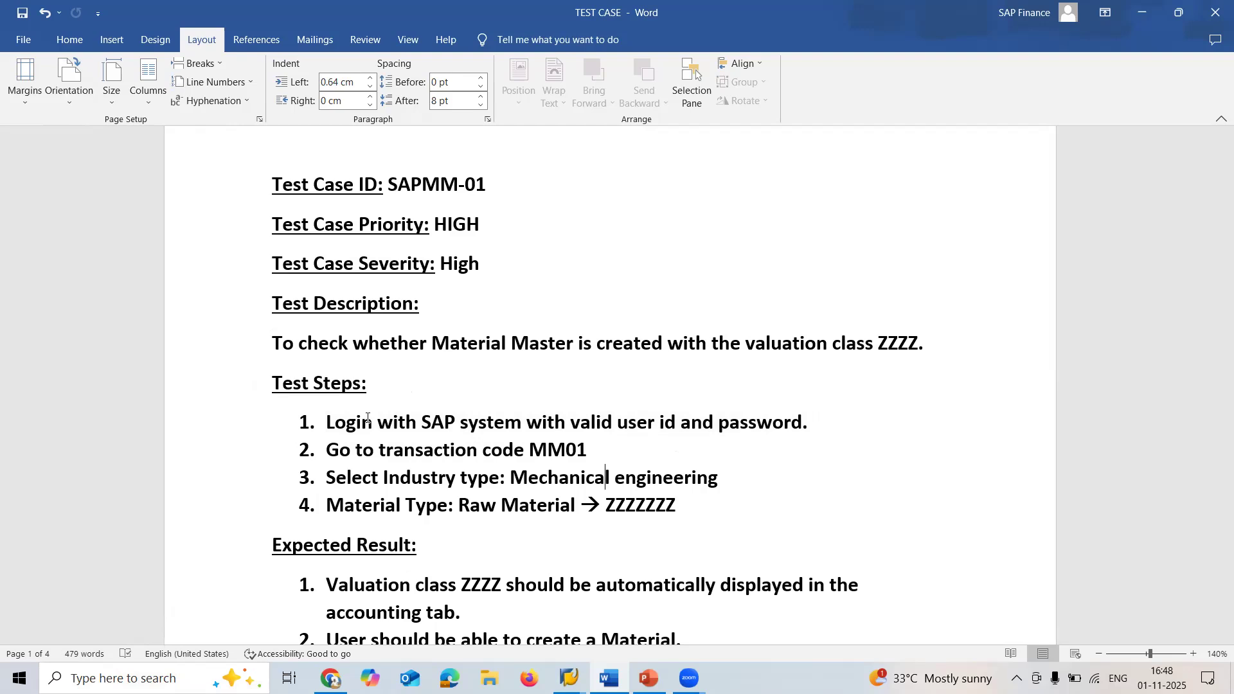
# Read test case SAPMM-01 through its material type step, expected results, and plant and storage location data.
pyautogui.press('Down')
pyautogui.press('Home')
pyautogui.hotkey('shift', 'End')
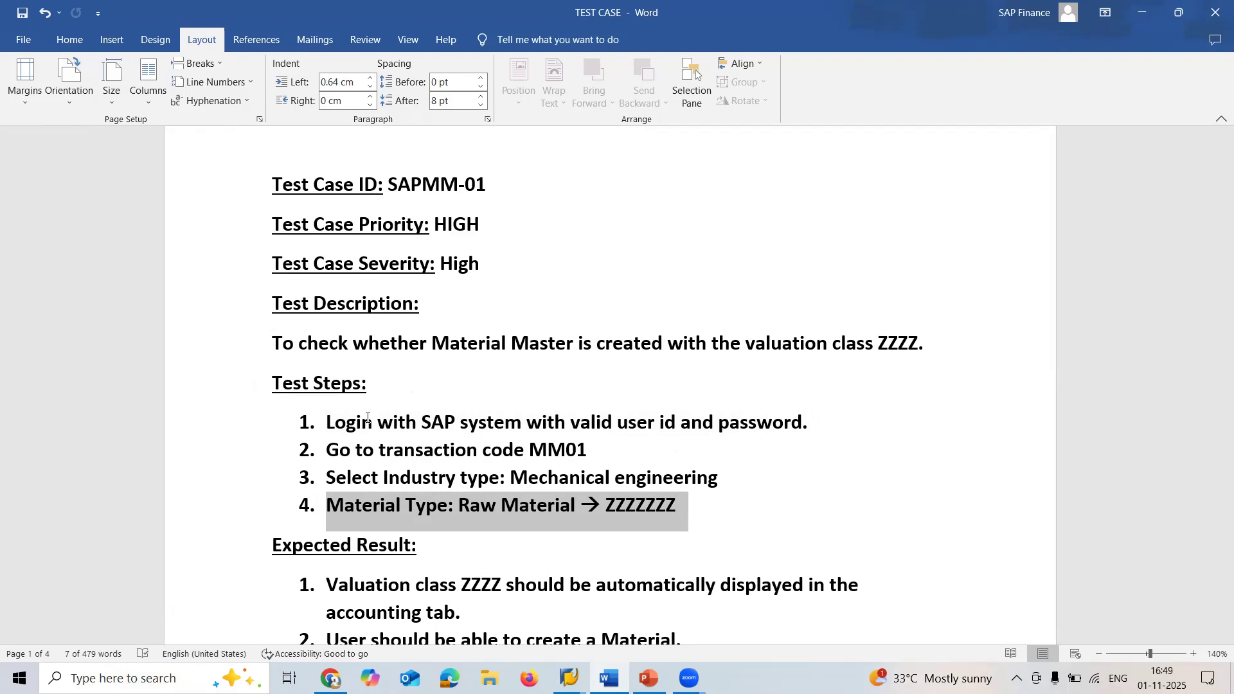
pyautogui.press('Down')
pyautogui.press('Down')
pyautogui.press('Down')
pyautogui.press('Down')
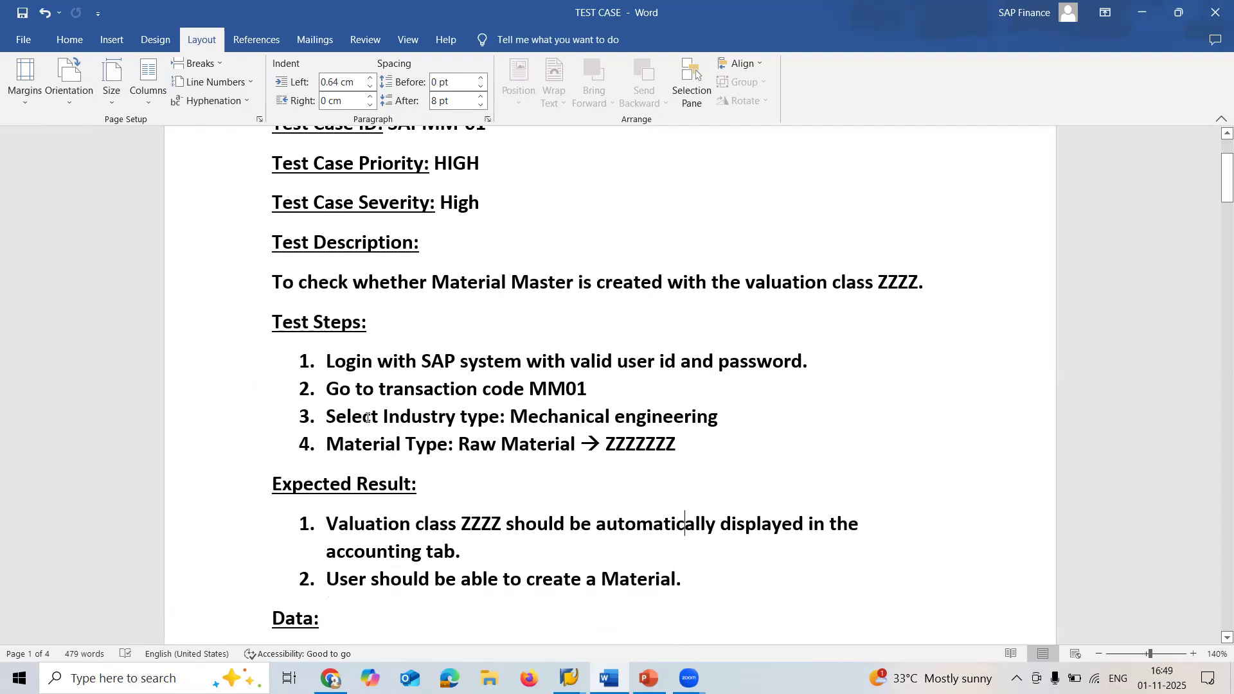
pyautogui.hotkey('shift', 'Down')
pyautogui.hotkey('shift', 'Down')
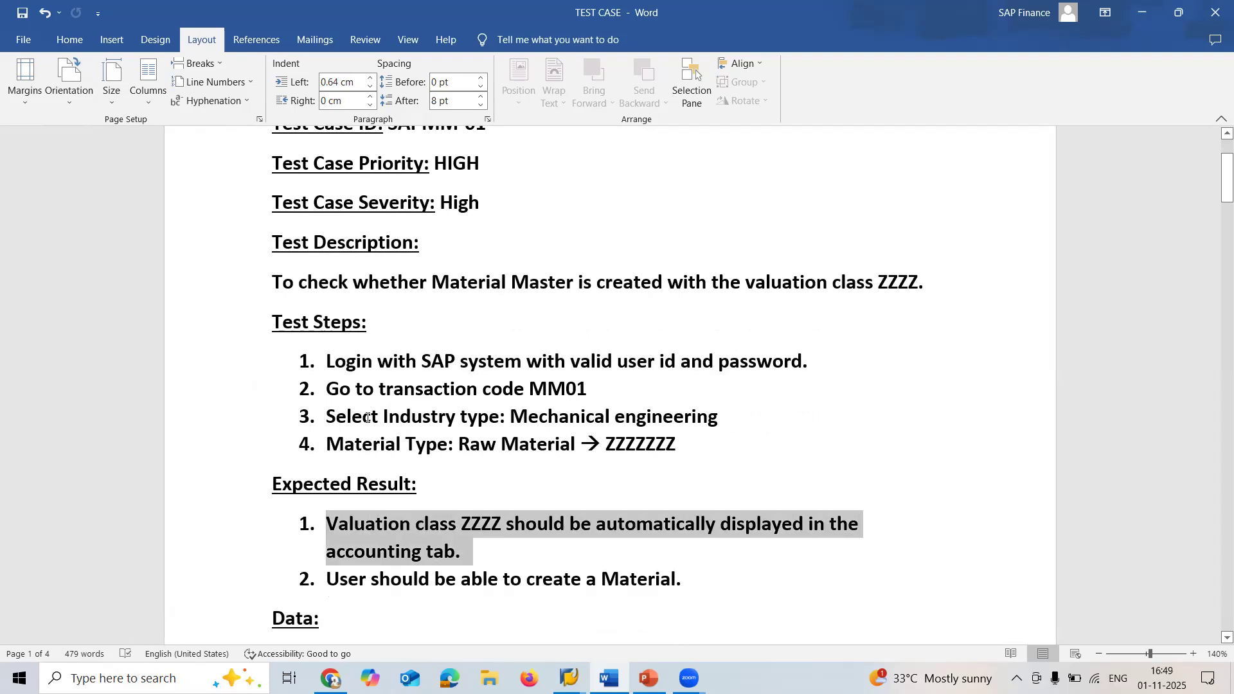
pyautogui.press('Down')
pyautogui.press('Up')
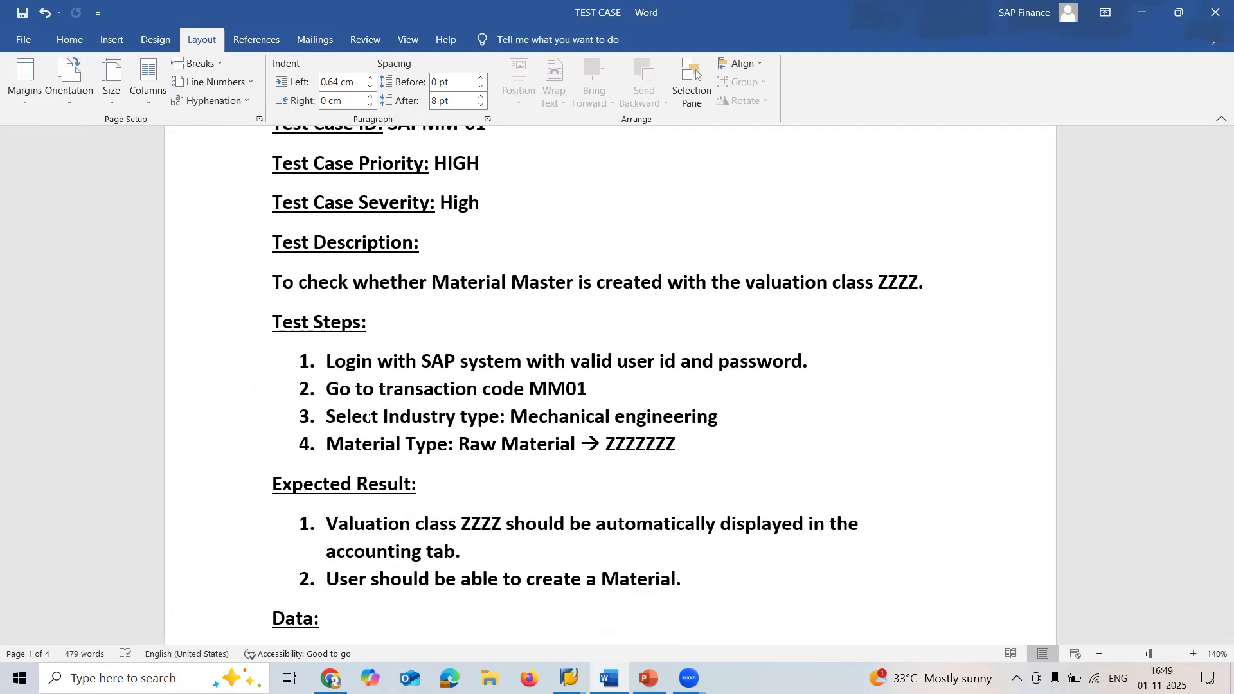
pyautogui.scroll(-3, 368, 418)
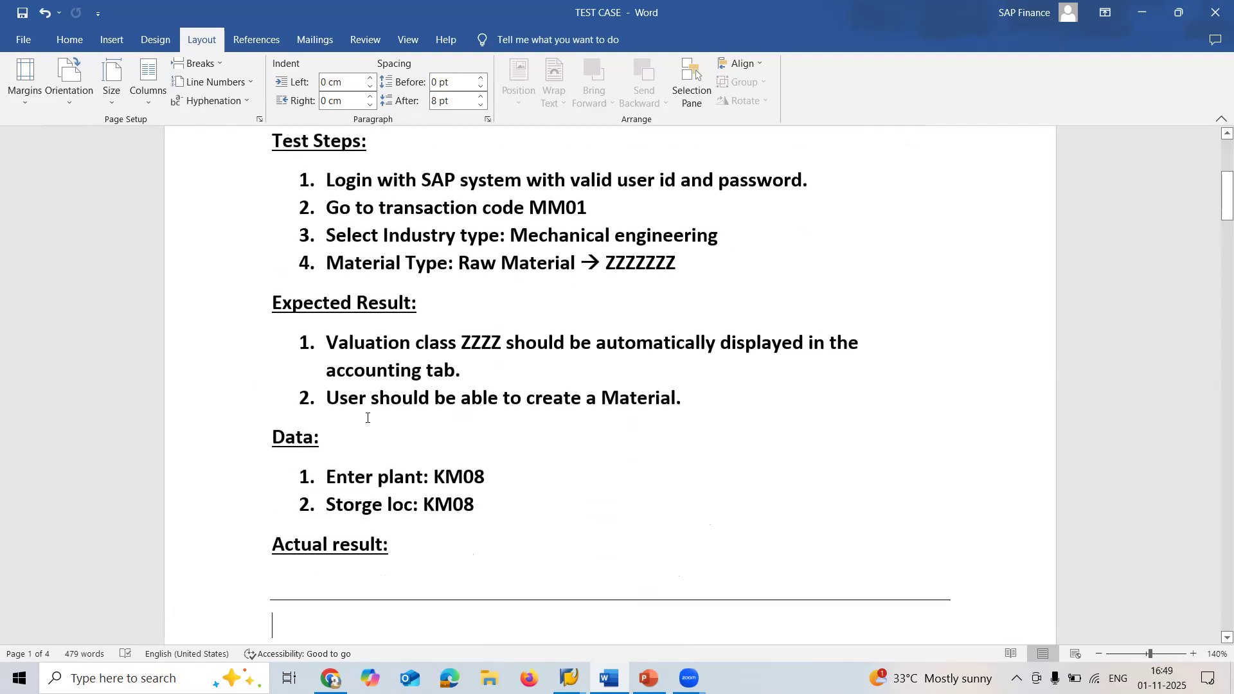
pyautogui.press('Down')
pyautogui.hotkey('shift', 'Down')
pyautogui.hotkey('shift', 'Down')
pyautogui.hotkey('shift', 'Down')
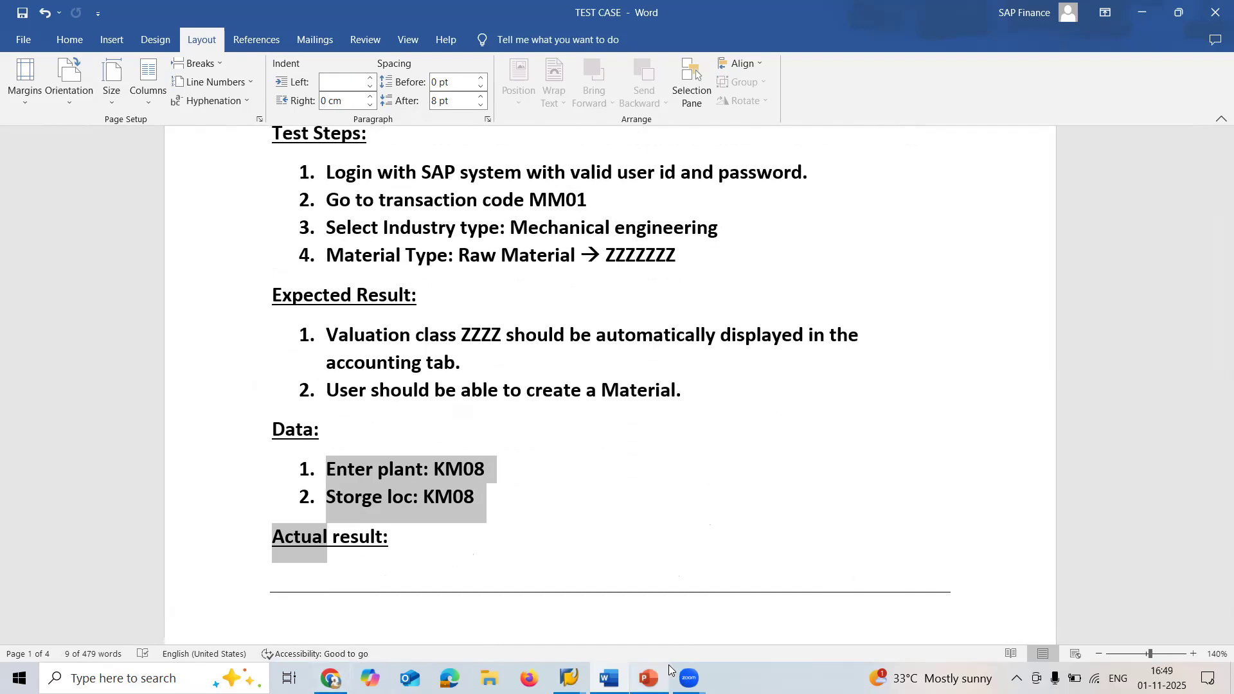
# Switch to SAP and start transaction MM01 to create a material.
pyautogui.moveTo(569, 678)
pyautogui.click(628, 595)
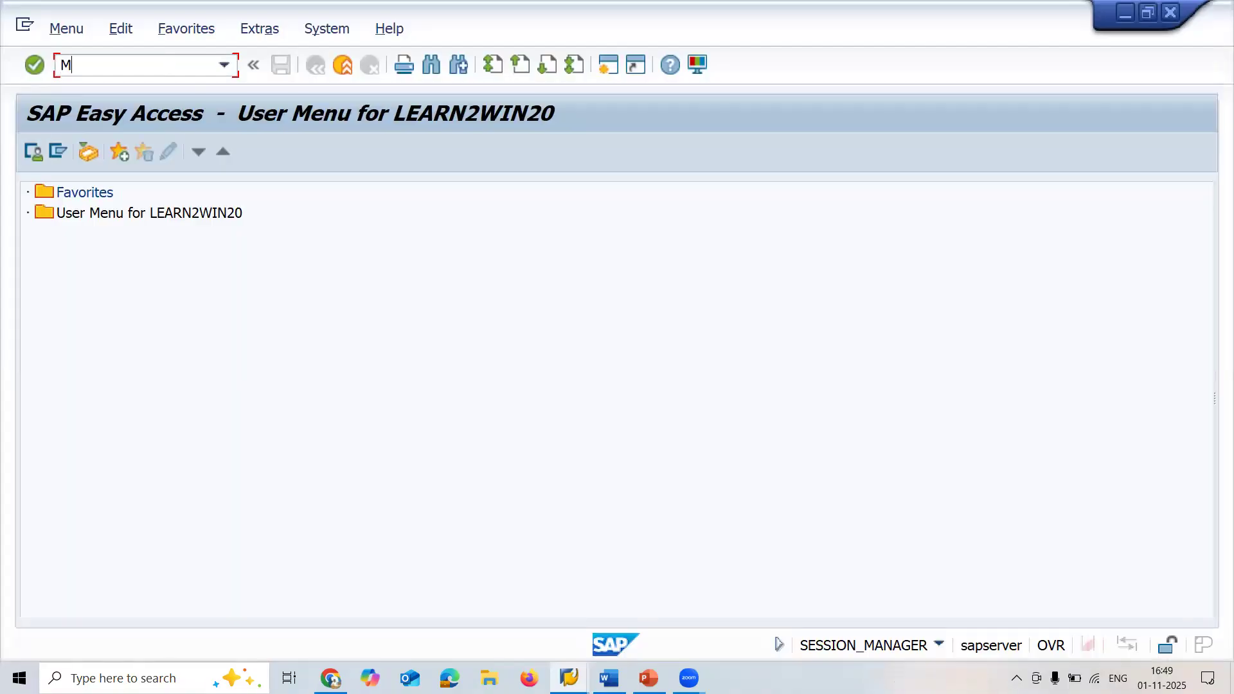
pyautogui.press('Return')
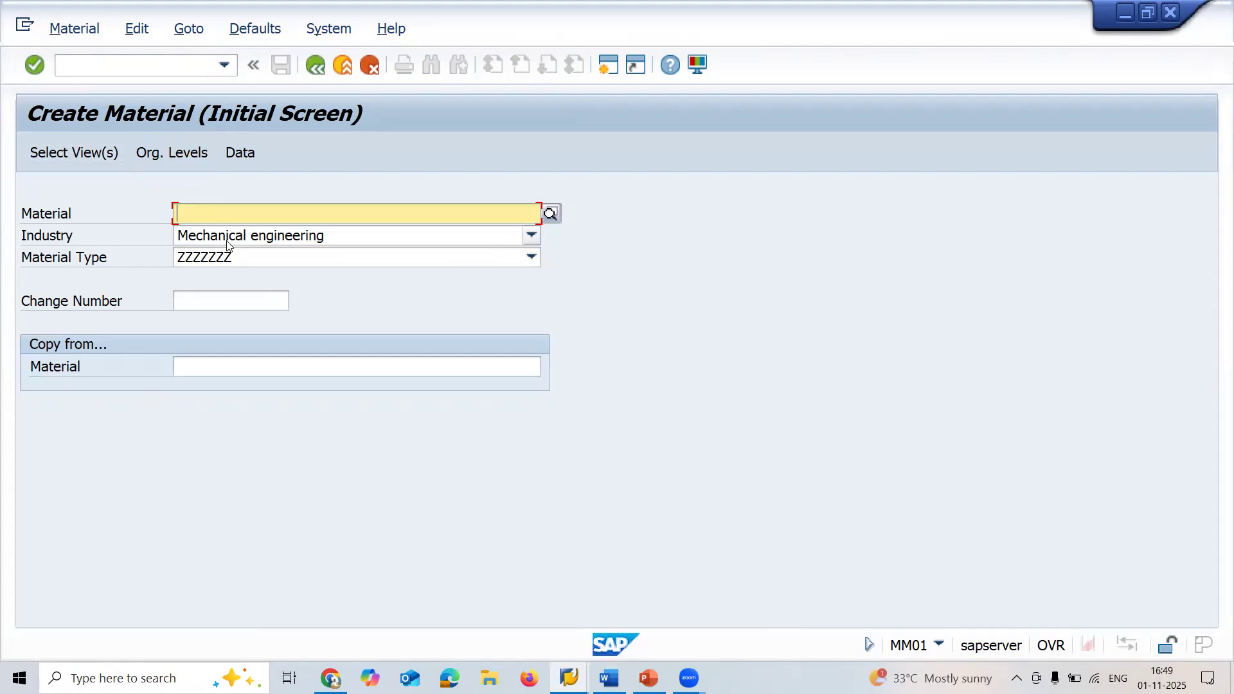
# Use industry Mechanical engineering and material type ZZZZZZZ for the new material and proceed to the view selection.
pyautogui.click(226, 241)
pyautogui.click(226, 241)
pyautogui.click(228, 259)
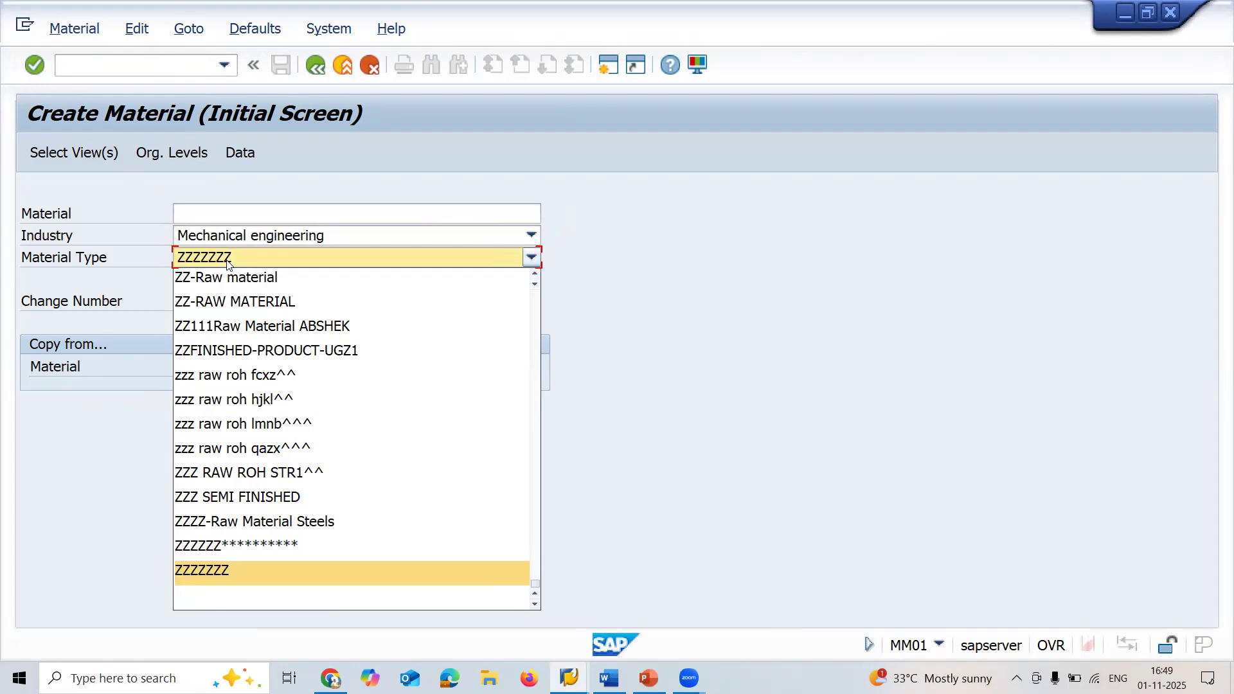
pyautogui.press('Return')
pyautogui.press('Return')
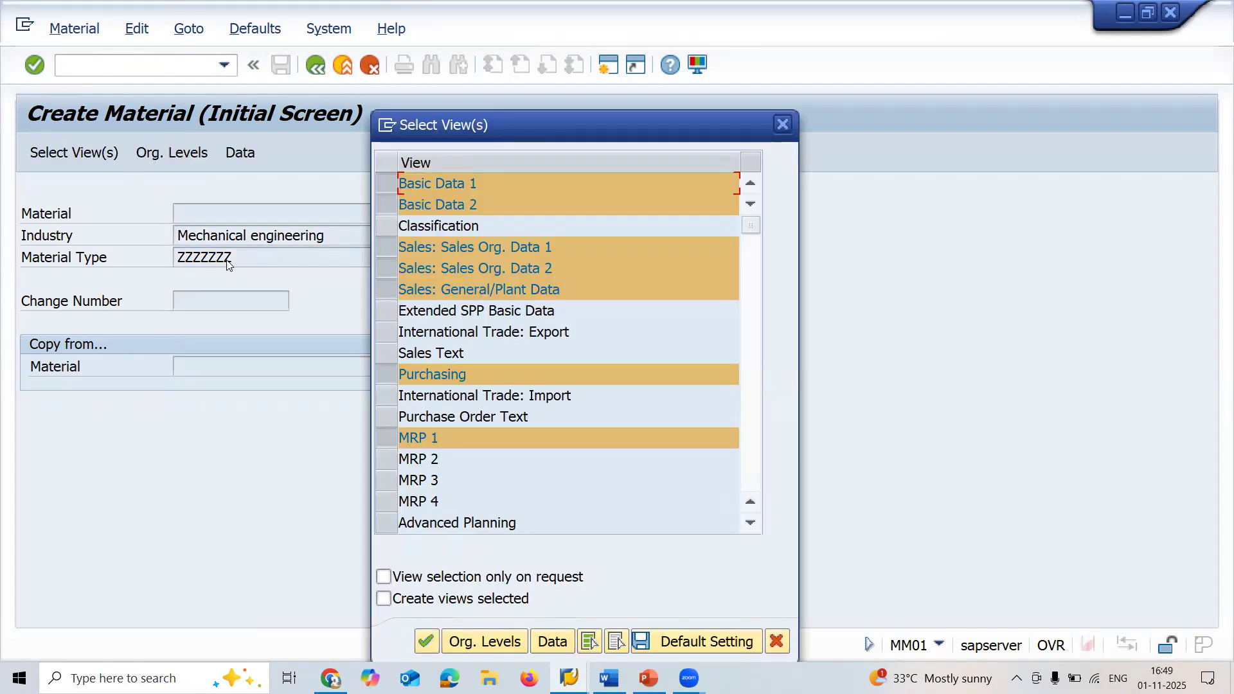
# Deselect the views Sales Org. Data 1, Sales Org. Data 2 and Sales: General/Plant Data, and confirm the view selection.
pyautogui.click(387, 255)
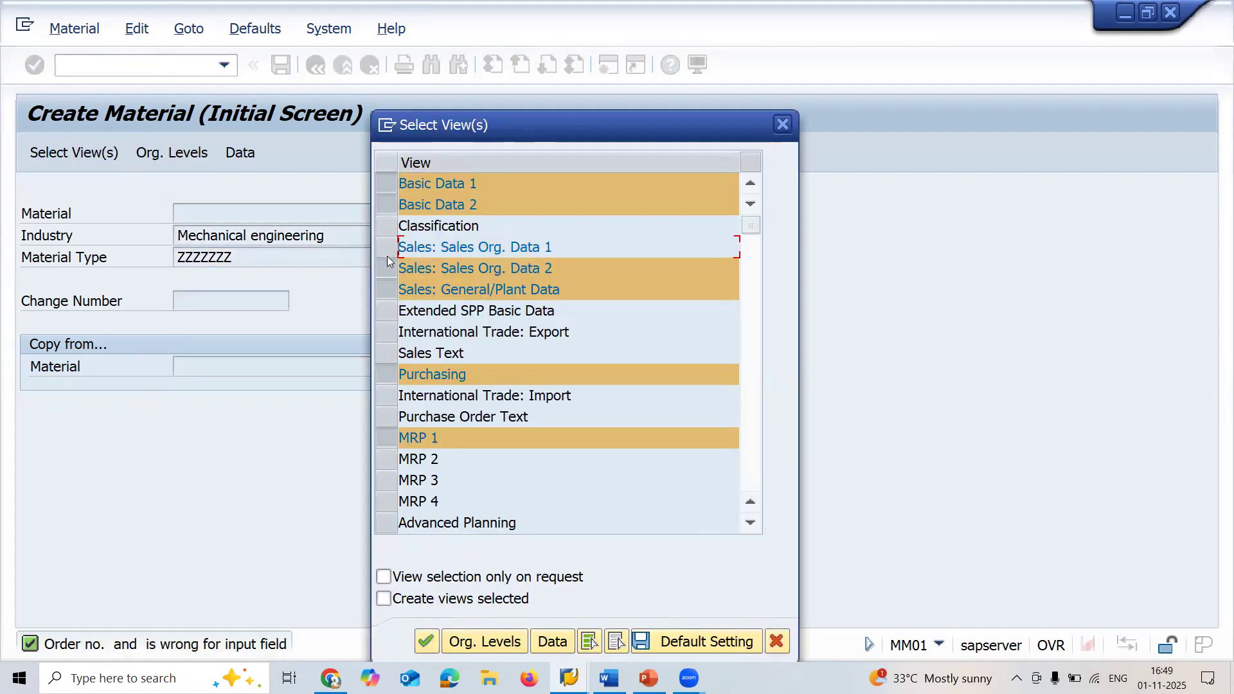
pyautogui.click(387, 255)
pyautogui.click(390, 287)
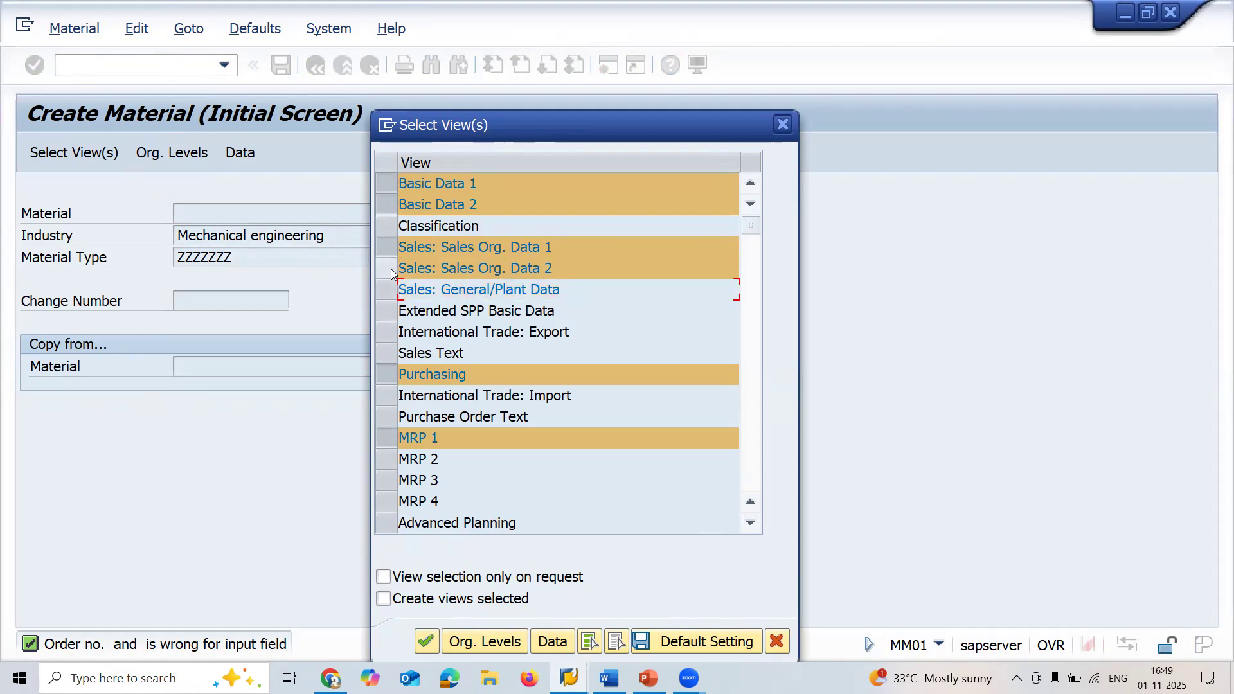
pyautogui.click(388, 266)
pyautogui.click(386, 244)
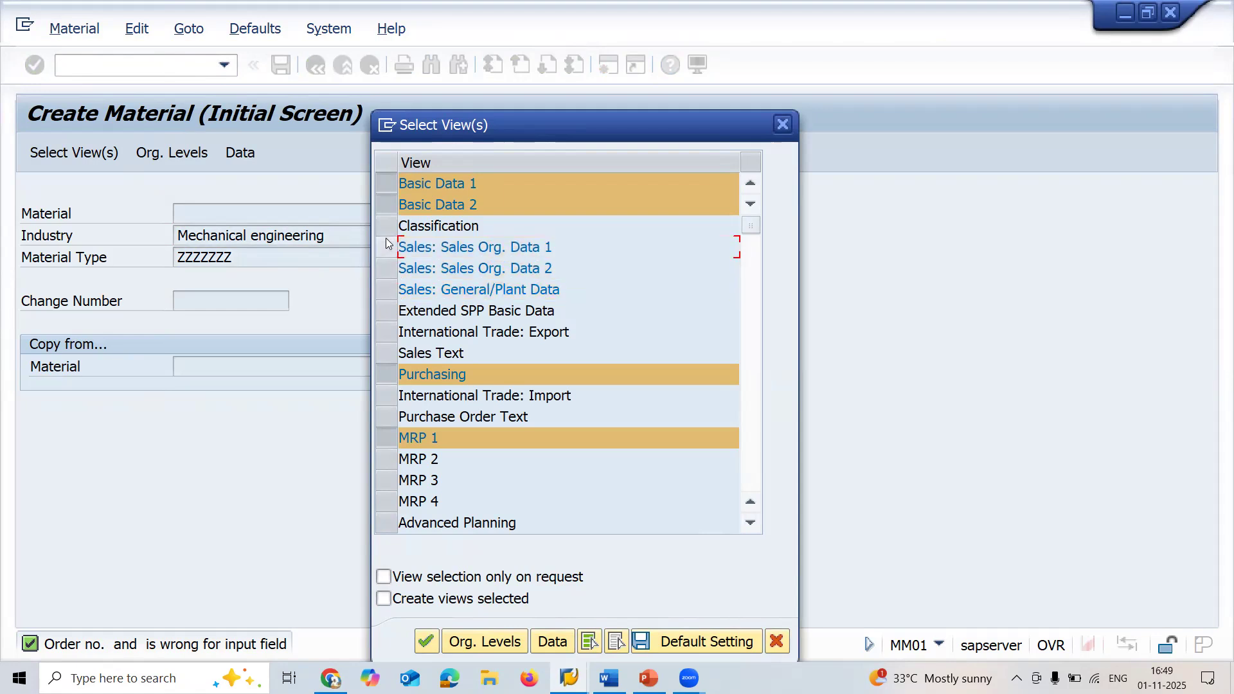
pyautogui.press('Return')
# Set the organizational levels to plant KM08 and storage location KM08 and open the material's basic data.
pyautogui.press('Return')
pyautogui.press('Tab')
pyautogui.press('space')
pyautogui.press('Down')
pyautogui.press('Return')
pyautogui.press('Return')
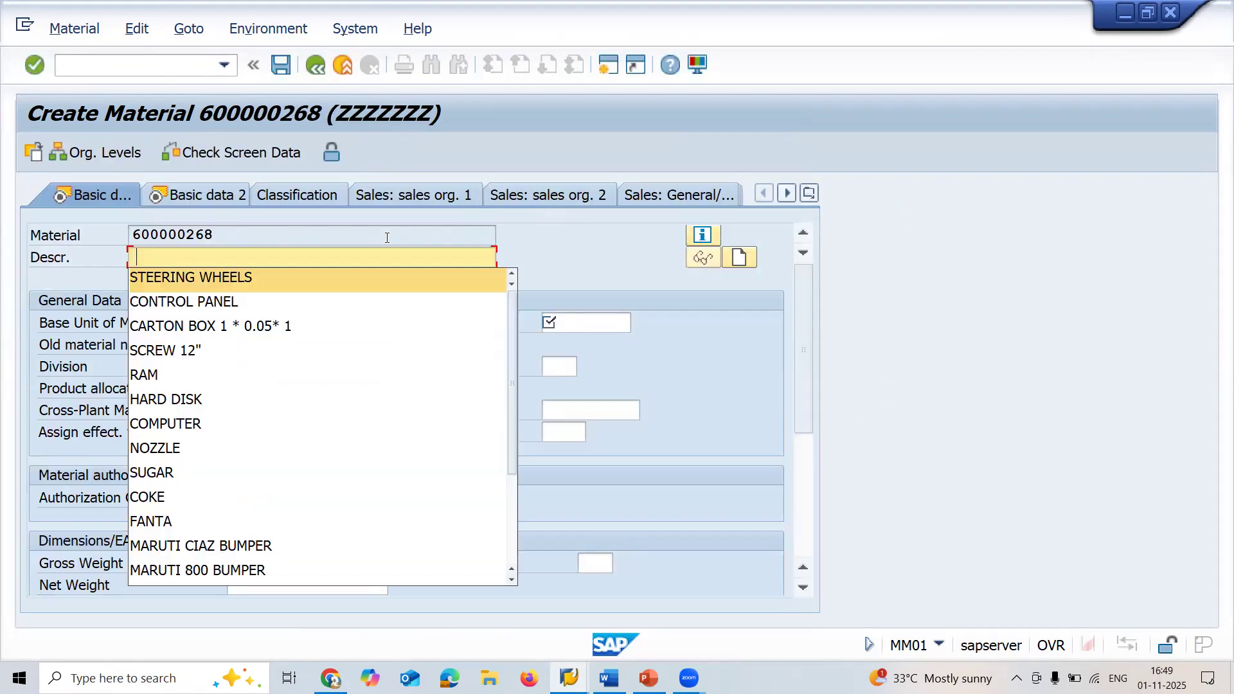
# Fill in the basic data with description STEERING WHEELS, material group 0001 and base unit of measure EA.
pyautogui.press('Return')
pyautogui.press('Return')
pyautogui.press('Return')
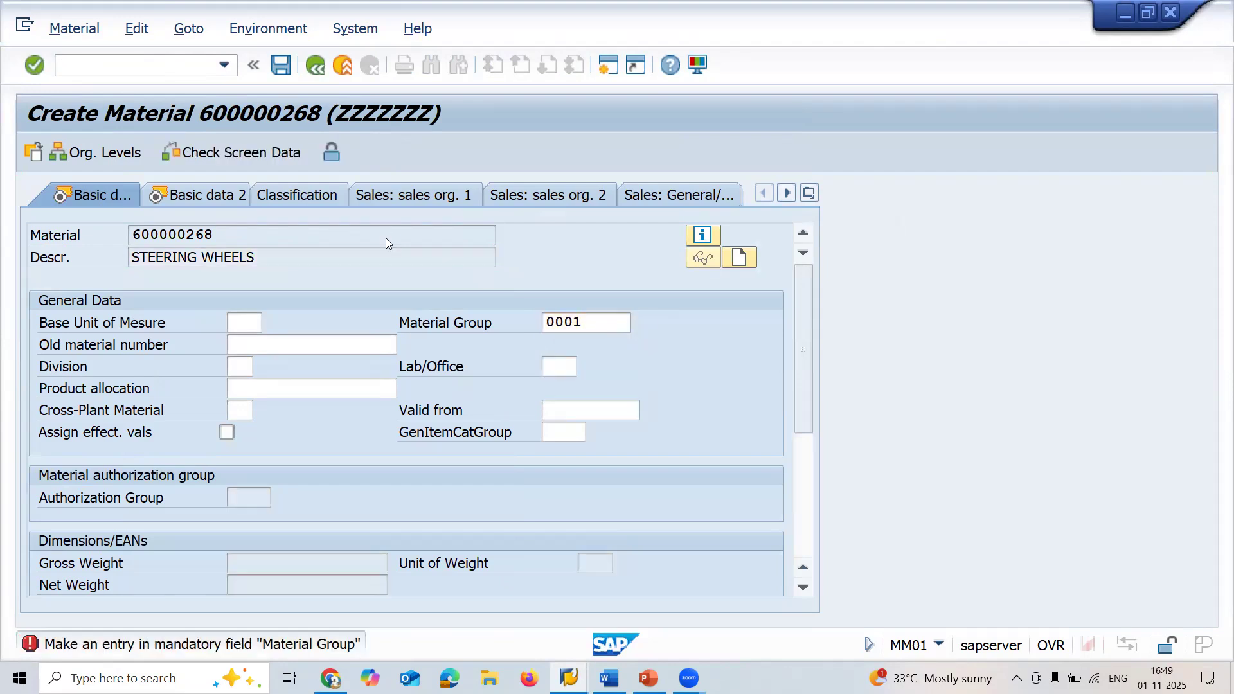
pyautogui.press('space')
pyautogui.press('Down')
pyautogui.press('Return')
pyautogui.press('Return')
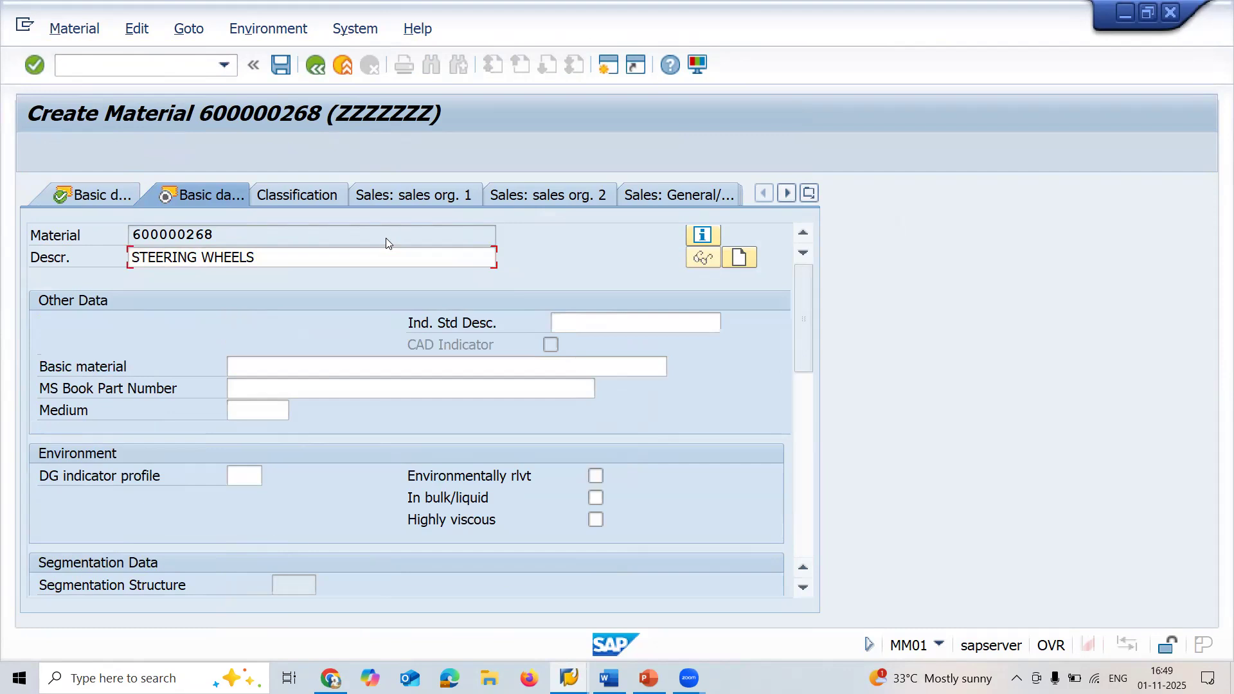
# Confirm the Basic Data 2 and Purchasing views and choose the required MRP type in the MRP 1 view.
pyautogui.press('Return')
pyautogui.press('Return')
pyautogui.press('Return')
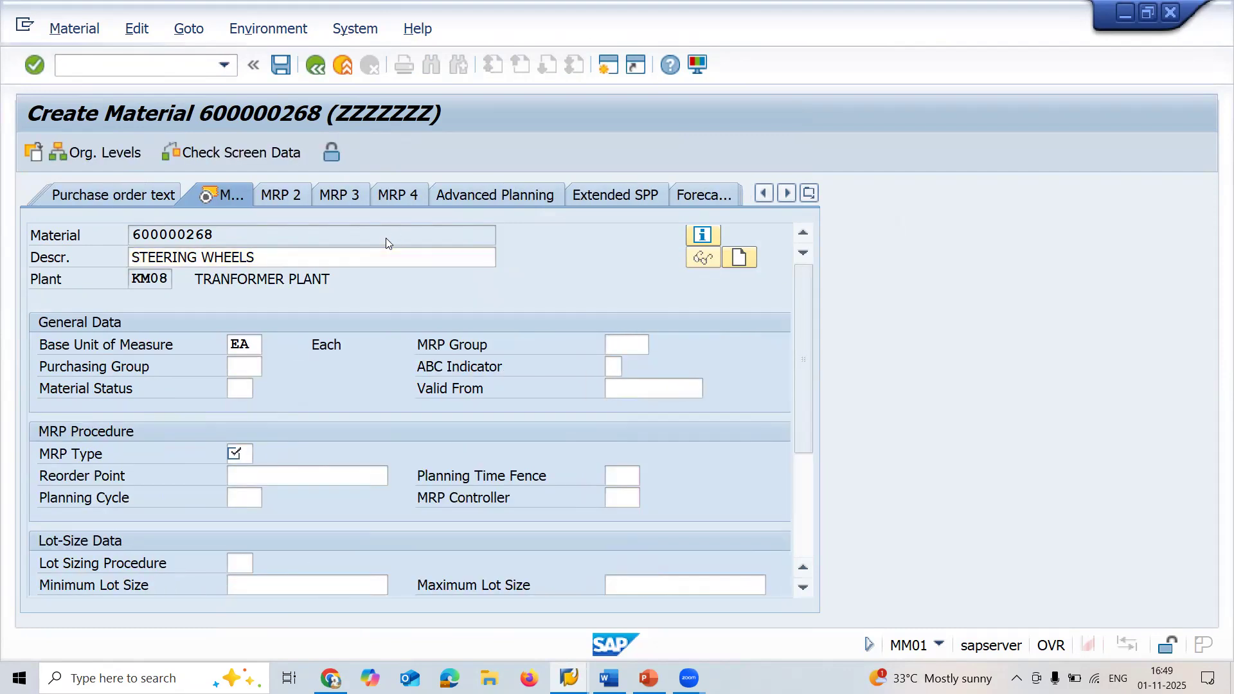
pyautogui.press('space')
pyautogui.press('Down')
pyautogui.press('Return')
pyautogui.press('Return')
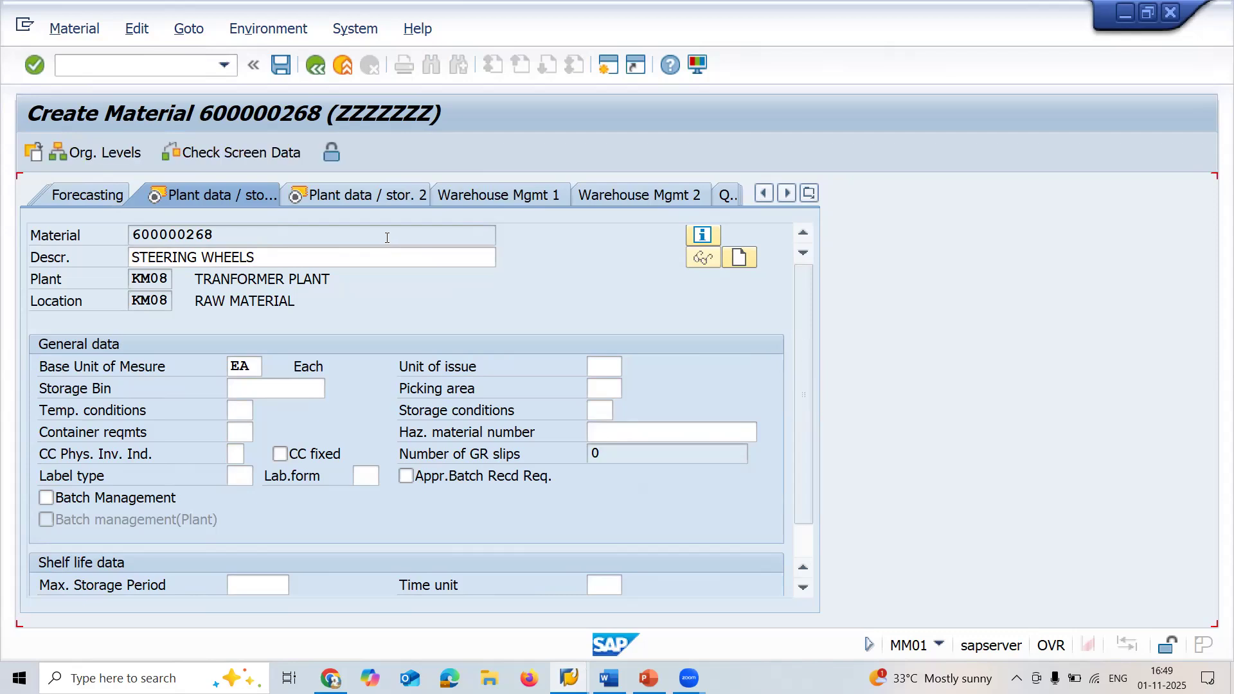
# Continue past the plant data and storage views to Accounting 1 and check the material's valuation class.
pyautogui.press('Return')
pyautogui.press('Return')
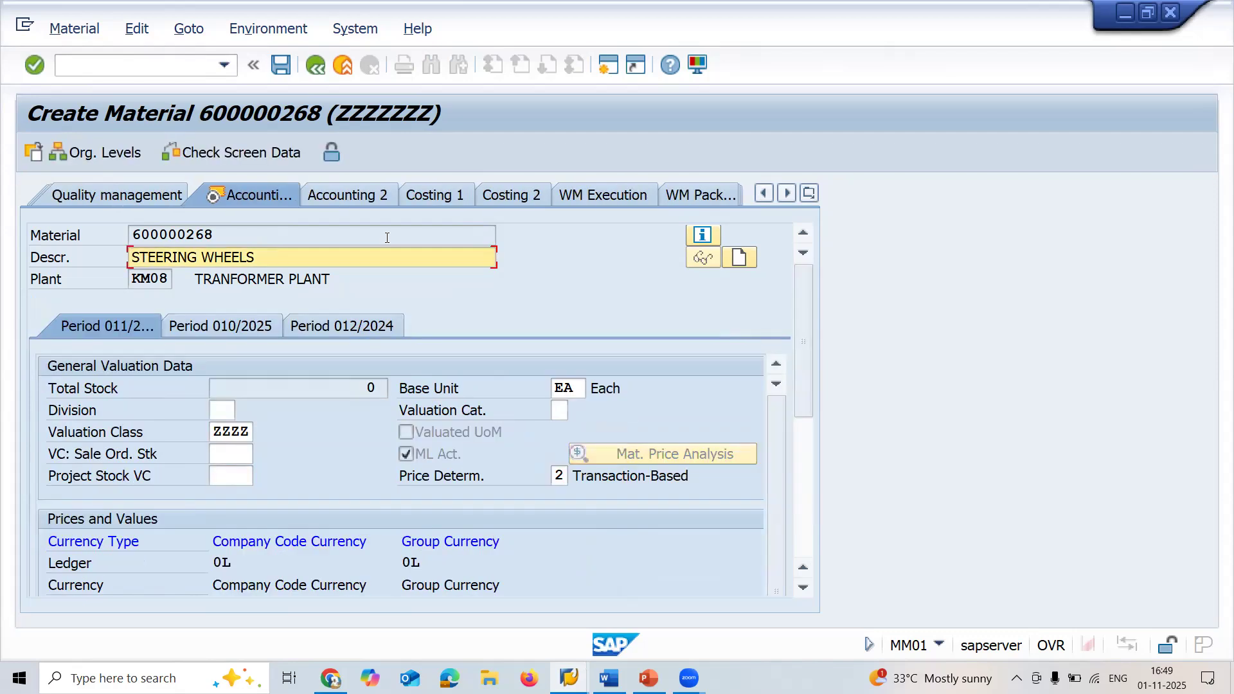
pyautogui.click(218, 432)
pyautogui.doubleClick(218, 432)
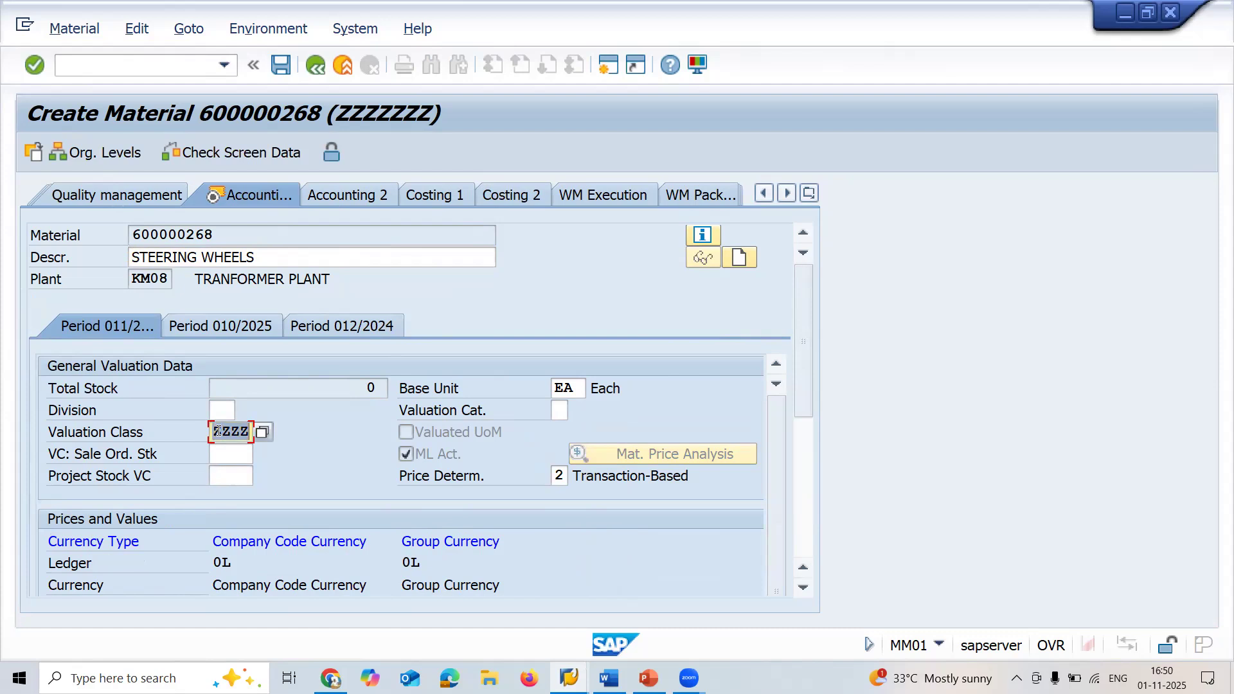
# Copy the new material number and paste it under Actual result of test case SAPMM-01 in the Word document.
pyautogui.click(270, 236)
pyautogui.doubleClick(270, 235)
pyautogui.hotkey('ctrl', 'c')
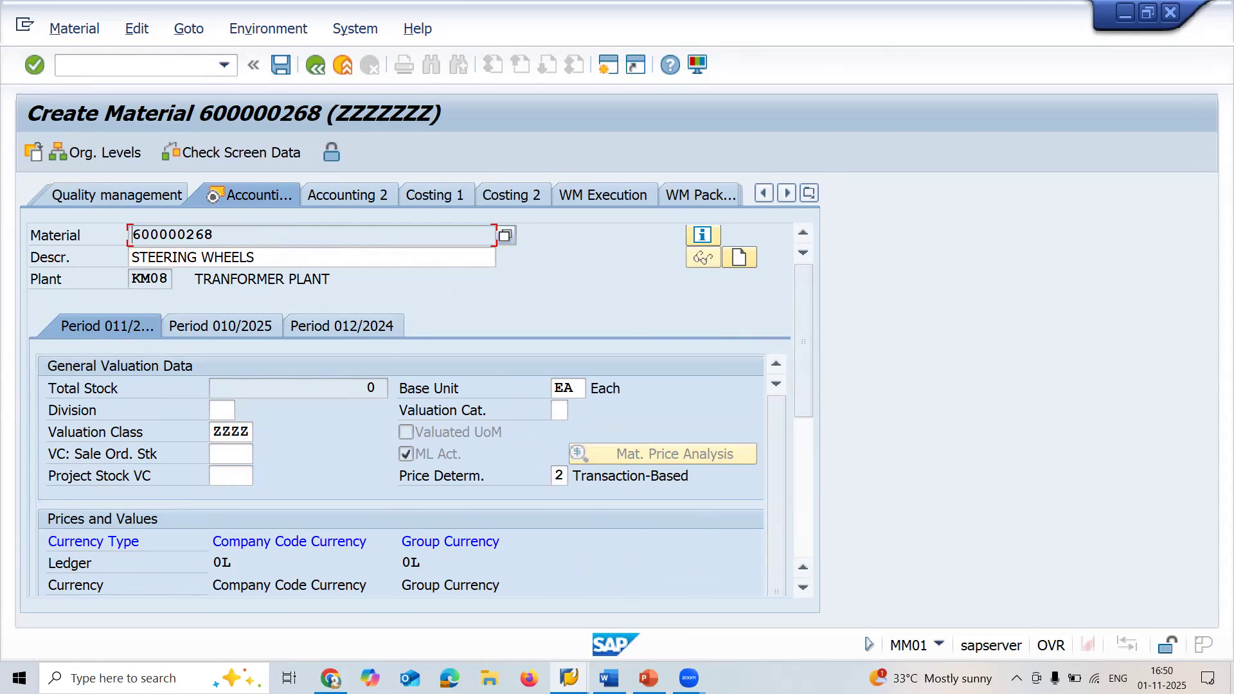
pyautogui.click(608, 678)
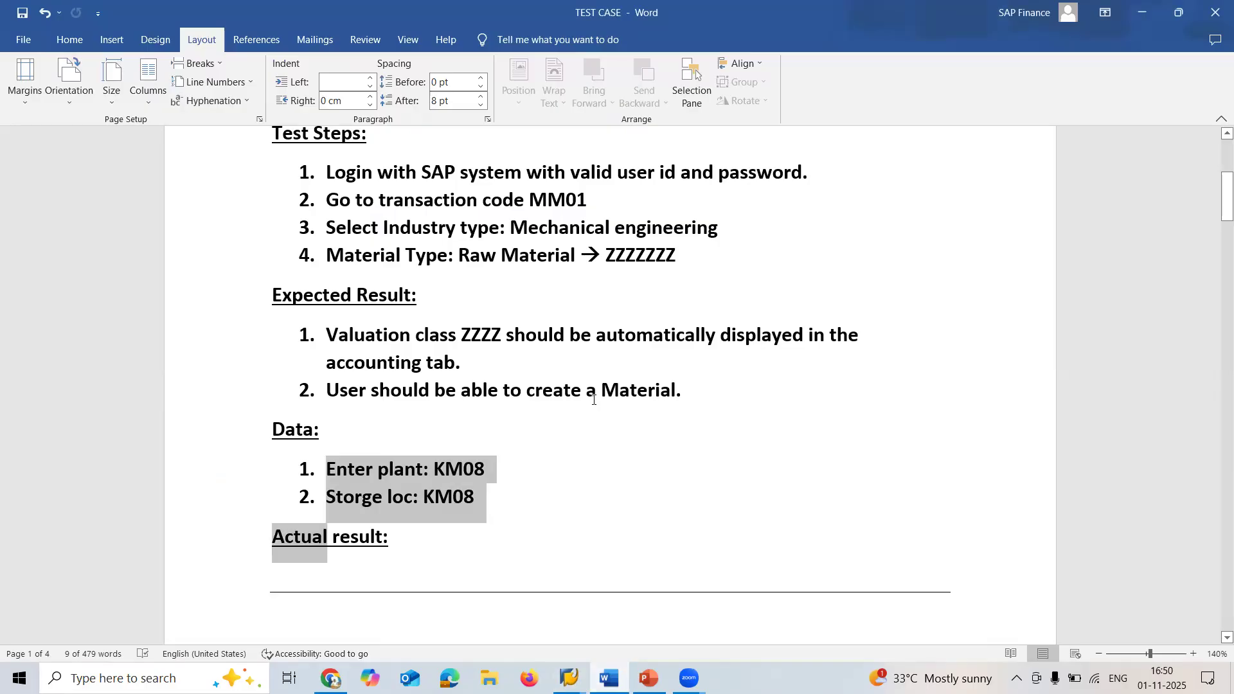
pyautogui.click(545, 541)
pyautogui.press('Return')
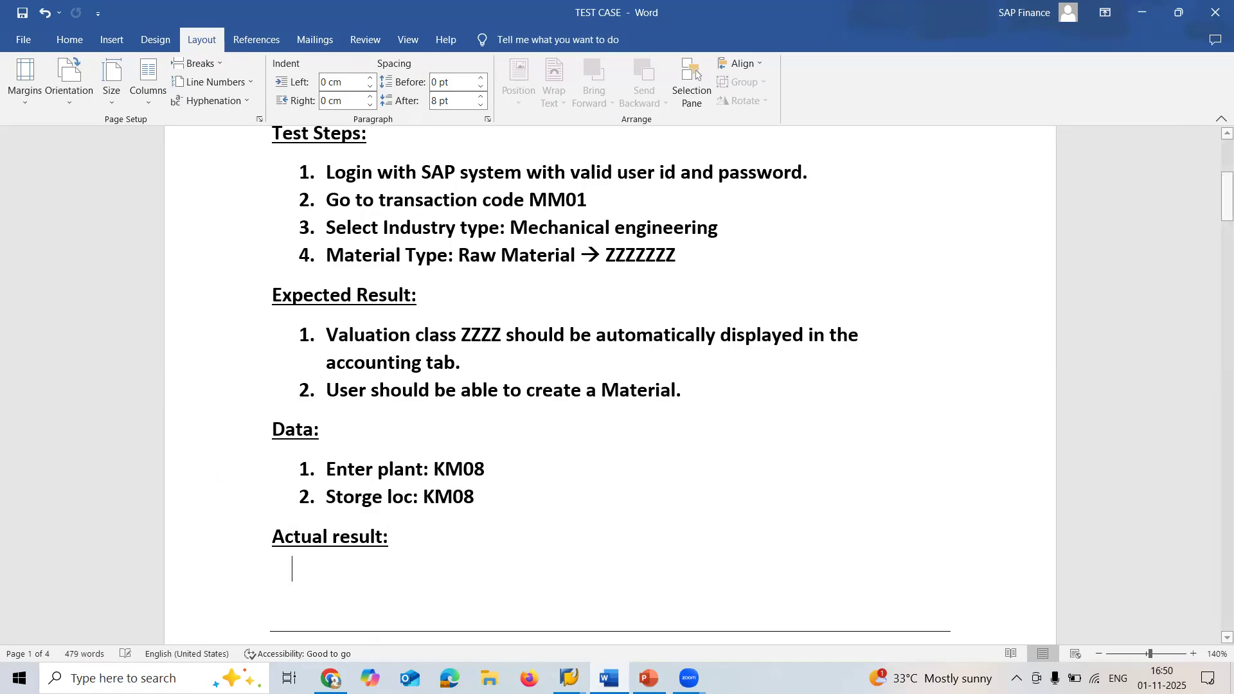
pyautogui.hotkey('ctrl', 'v')
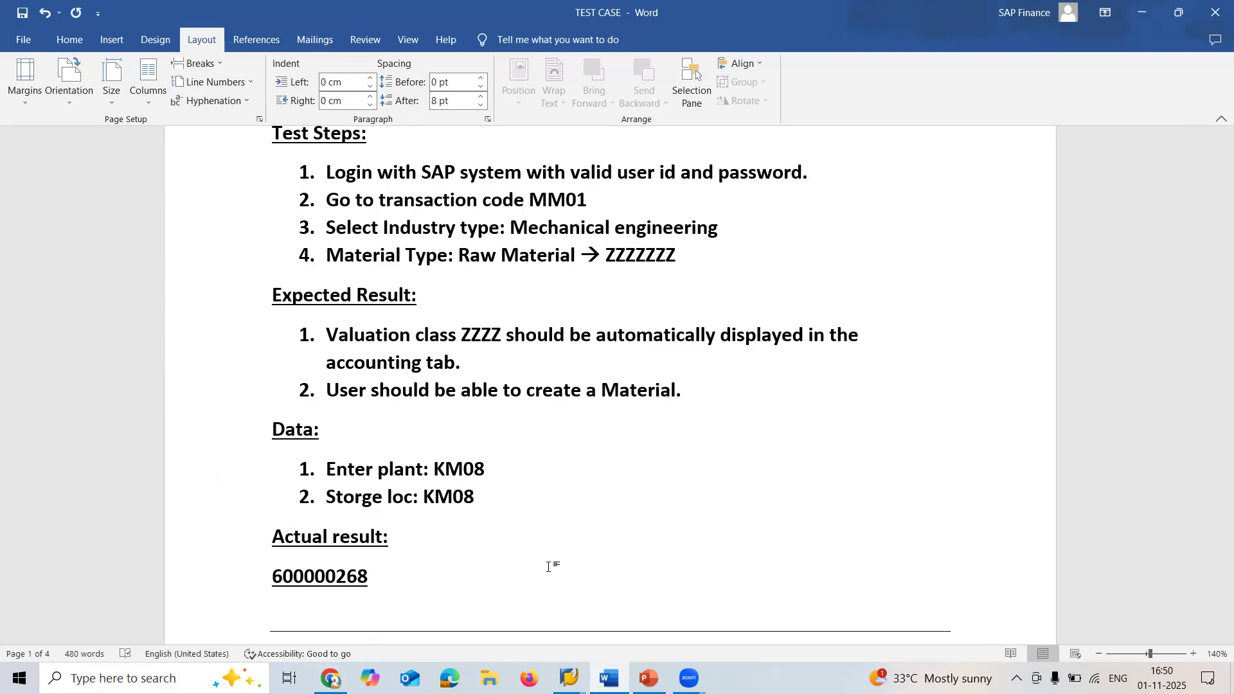
# Return to SAP, try to save the material, and set the required Availability Check to 01 in the MRP 3 view.
pyautogui.hotkey('alt', 'Tab')
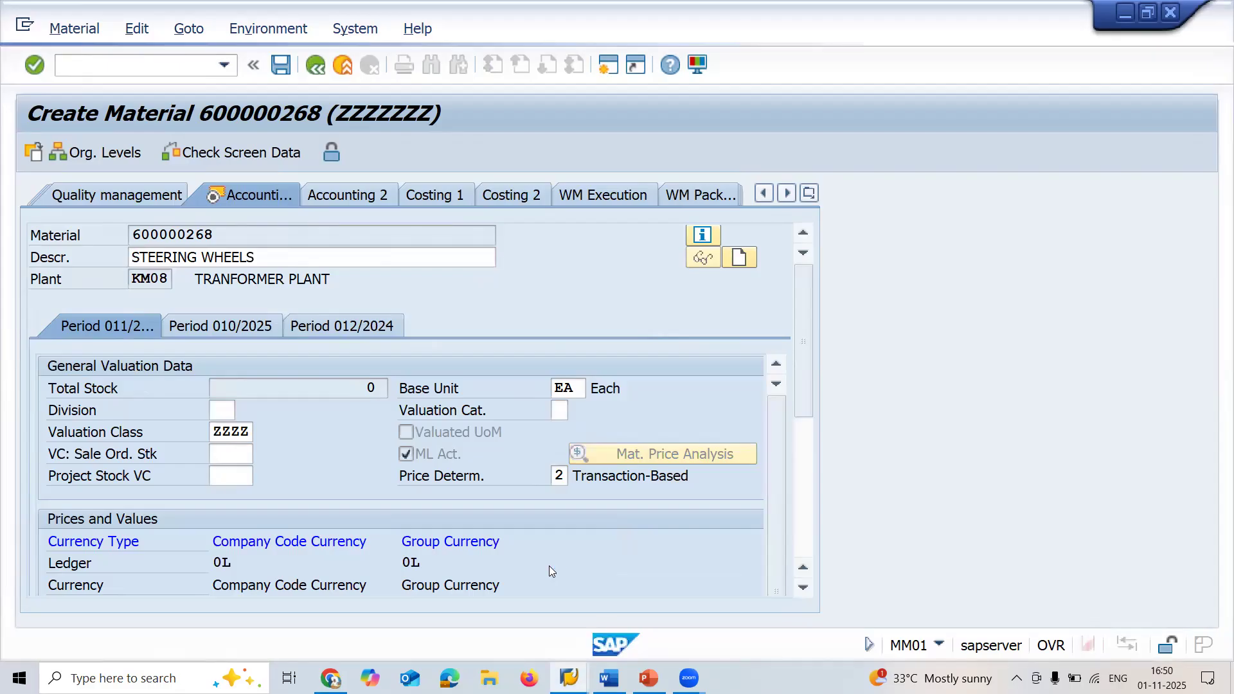
pyautogui.scroll(-3, 550, 571)
pyautogui.press('Return')
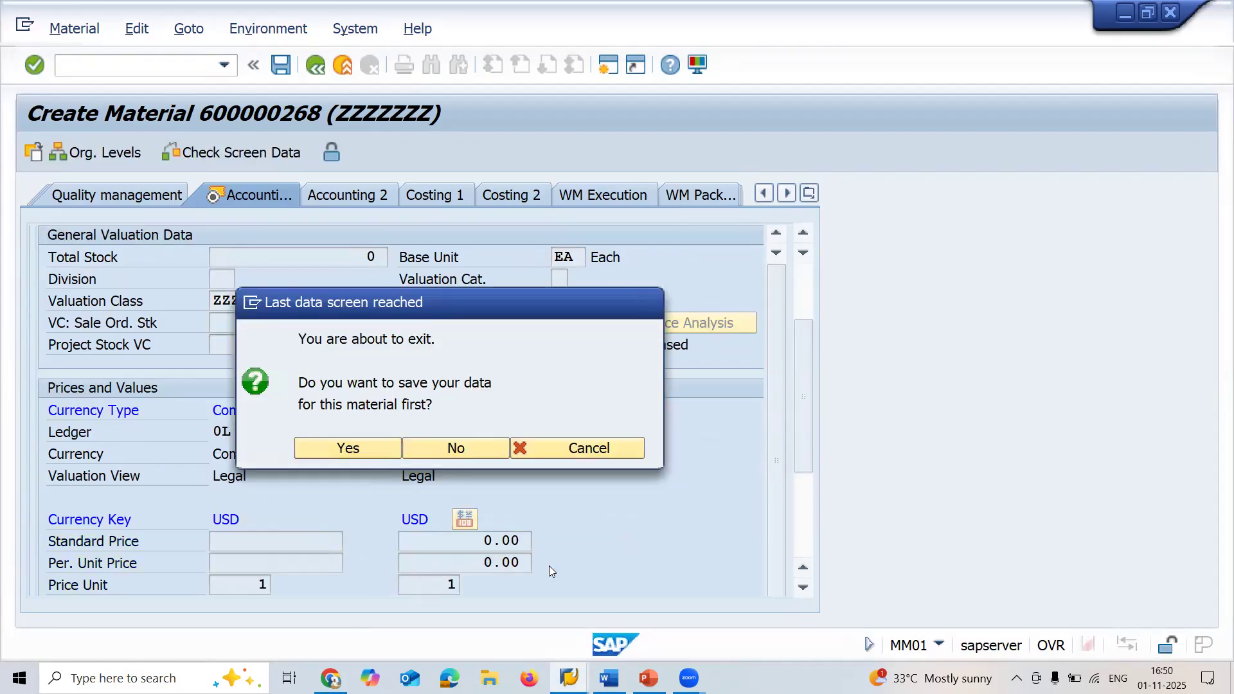
pyautogui.press('Return')
pyautogui.write('01')
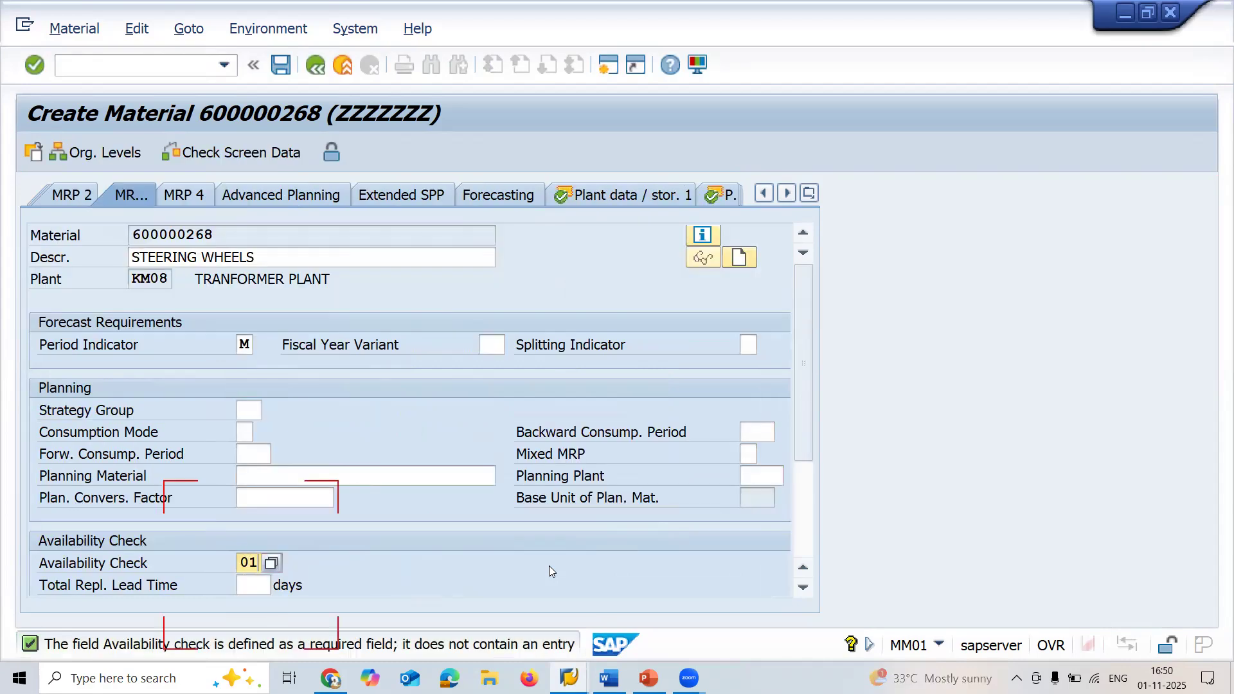
pyautogui.press('Return')
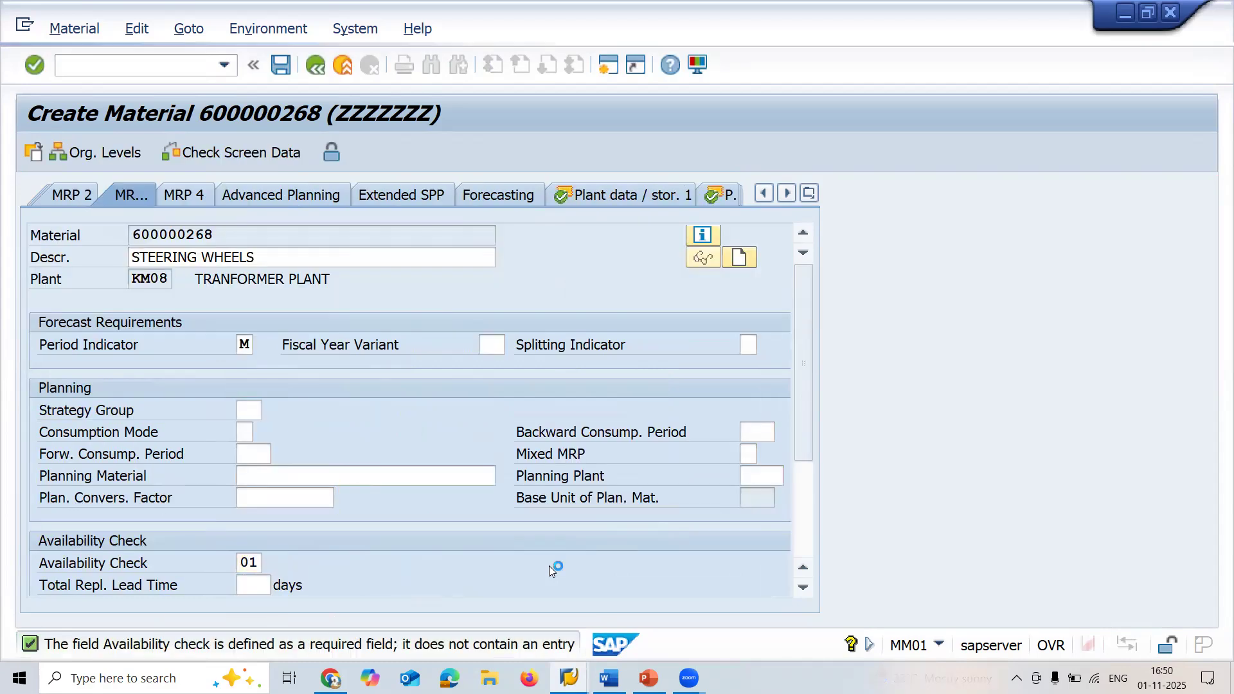
# Confirm the remaining storage and accounting views and save the new material.
pyautogui.press('Return')
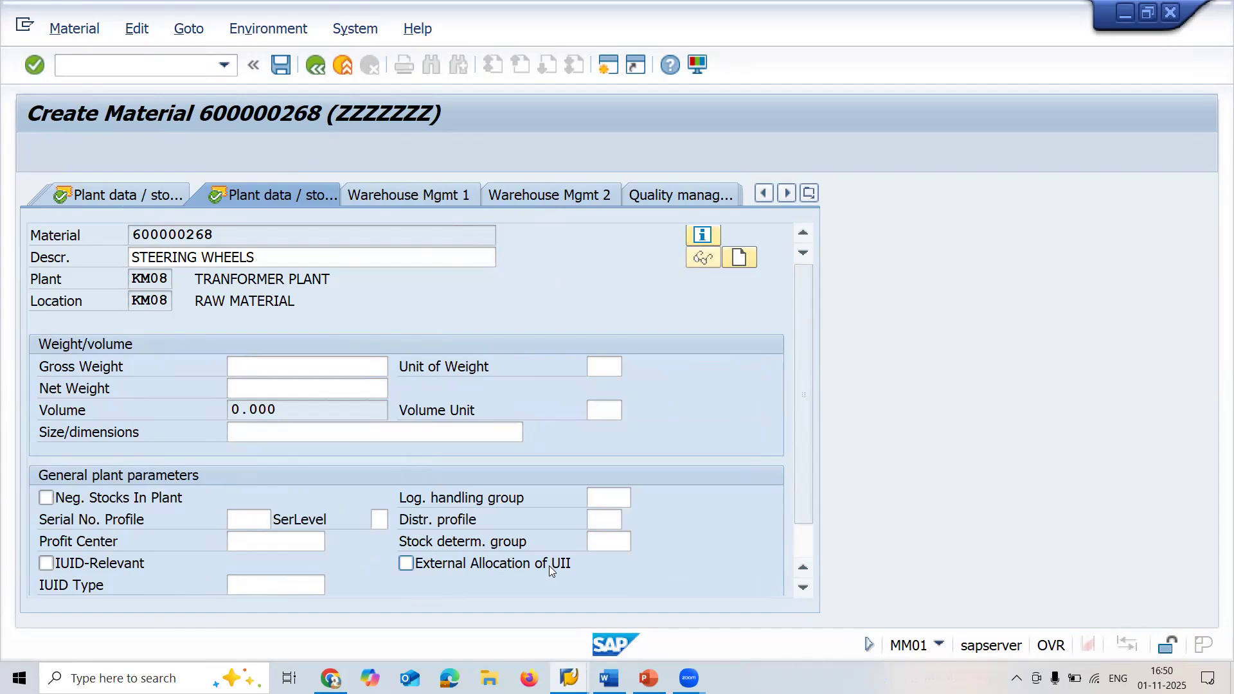
pyautogui.press('Return')
pyautogui.press('Return')
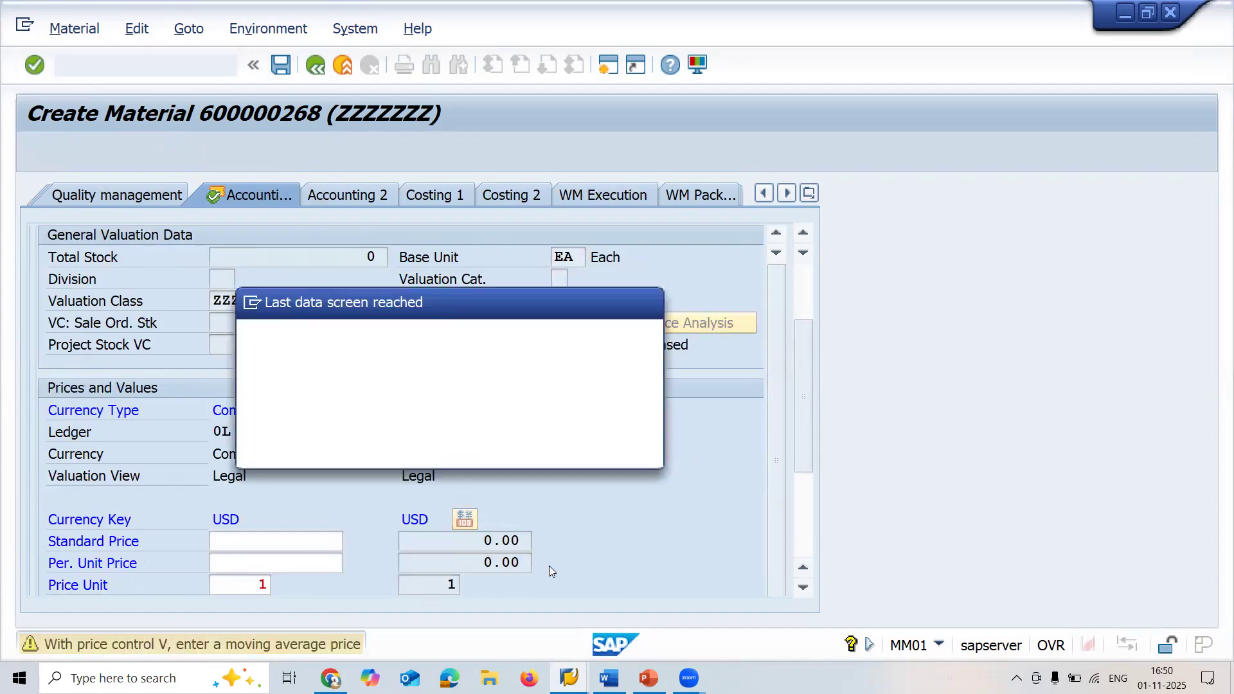
pyautogui.press('Return')
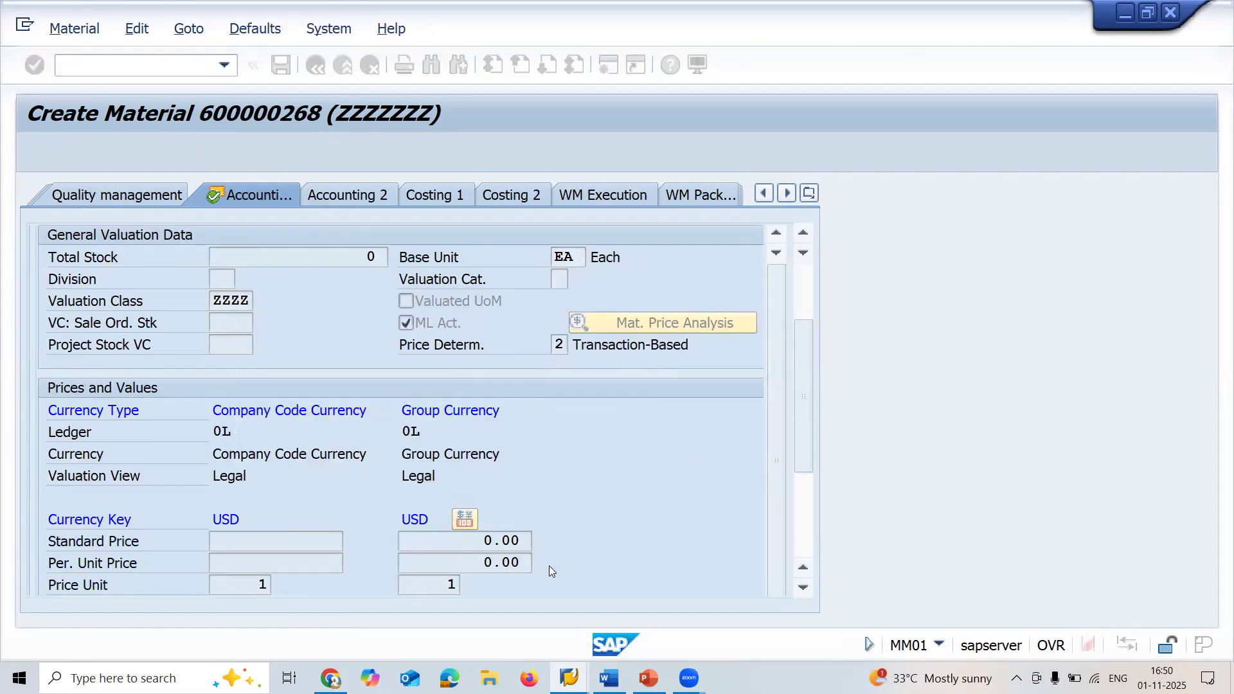
# Switch to the Word document and record PASS beneath the material number in SAPMM-01's actual result.
pyautogui.hotkey('alt', 'Tab')
pyautogui.scroll(-2, 549, 567)
pyautogui.write('PASS')
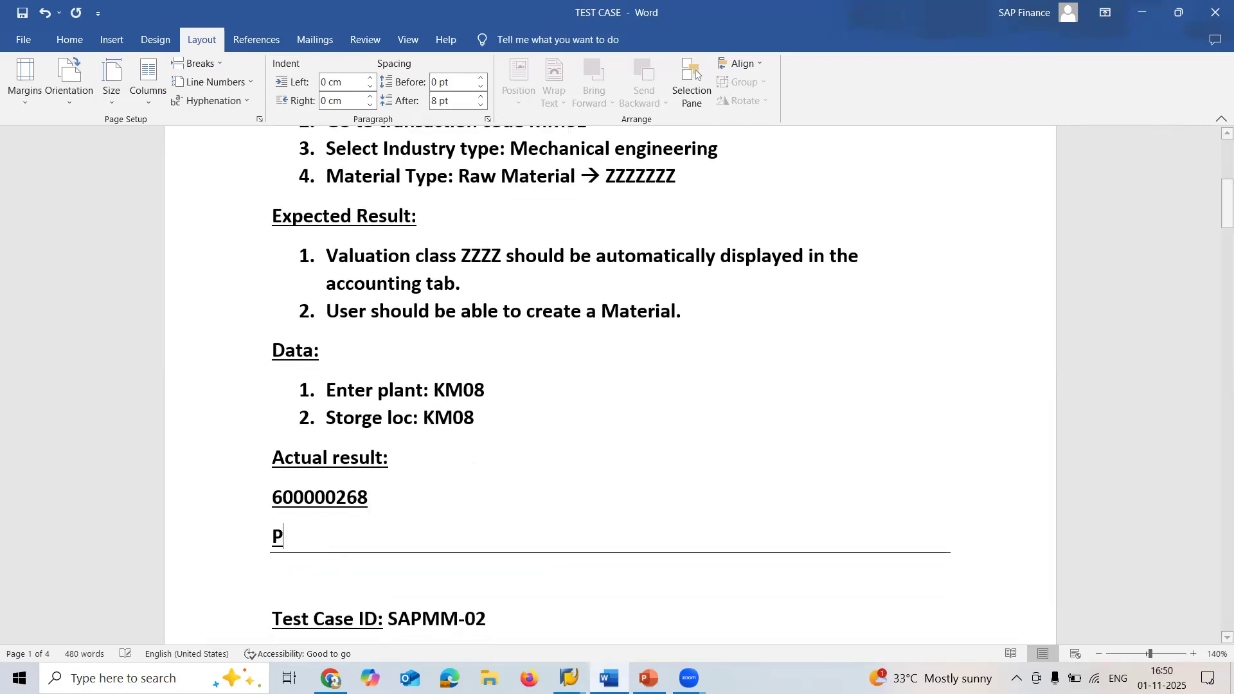
# Examine test case SAPMM-02 and highlight its test description about creating a purchase order.
pyautogui.press('Down')
pyautogui.press('Down')
pyautogui.press('Down')
pyautogui.press('Down')
pyautogui.press('Down')
pyautogui.press('Down')
pyautogui.press('Down')
pyautogui.press('Down')
pyautogui.press('Down')
pyautogui.press('Down')
pyautogui.press('Down')
pyautogui.press('Down')
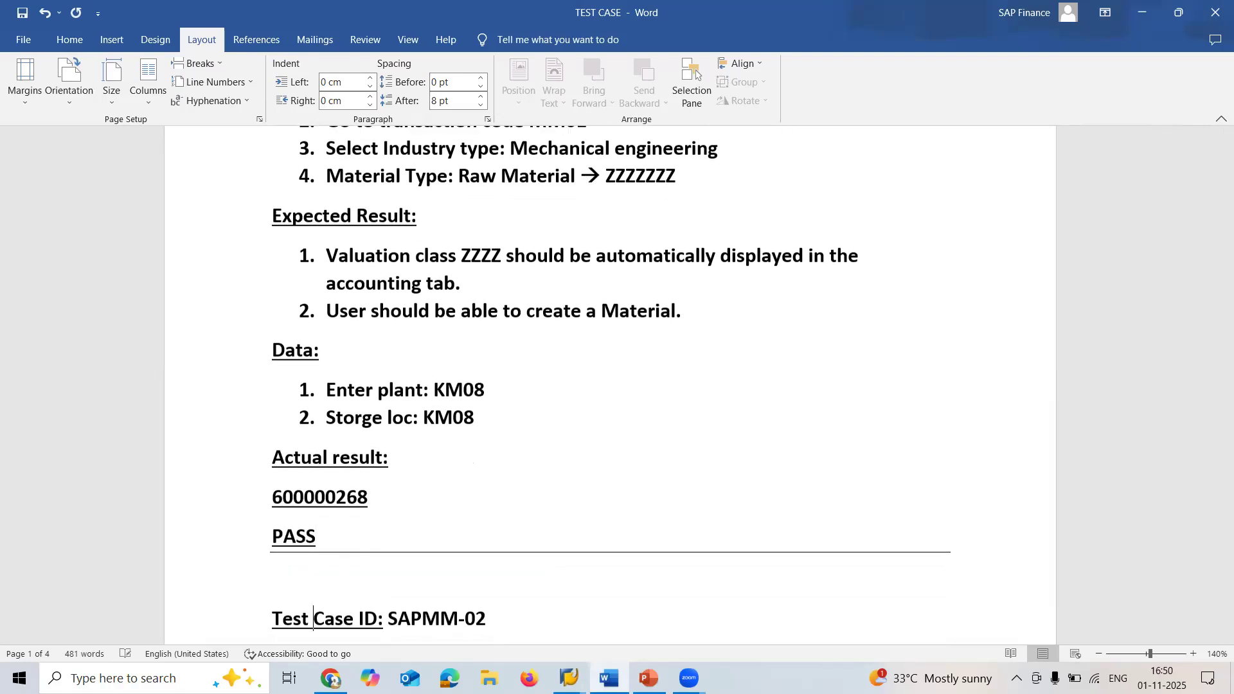
pyautogui.press('Up')
pyautogui.press('Up')
pyautogui.press('Up')
pyautogui.press('Up')
pyautogui.press('Up')
pyautogui.press('Up')
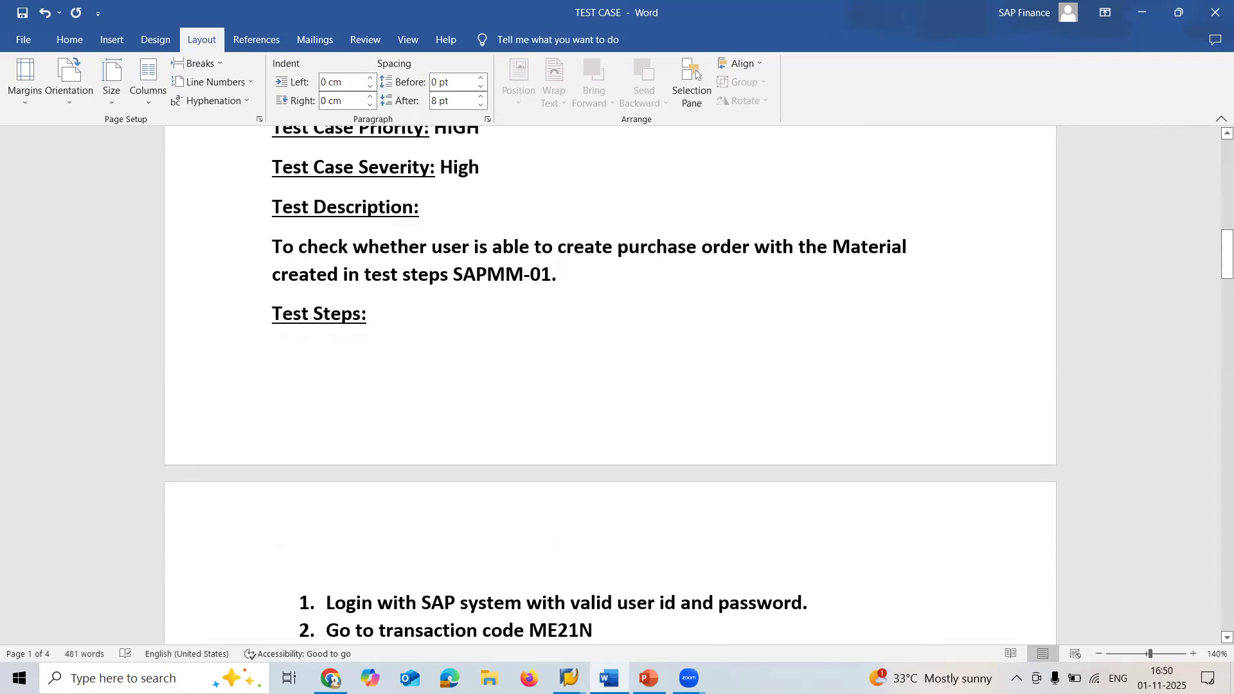
pyautogui.press('Home')
pyautogui.hotkey('shift', 'Down')
pyautogui.hotkey('shift', 'Down')
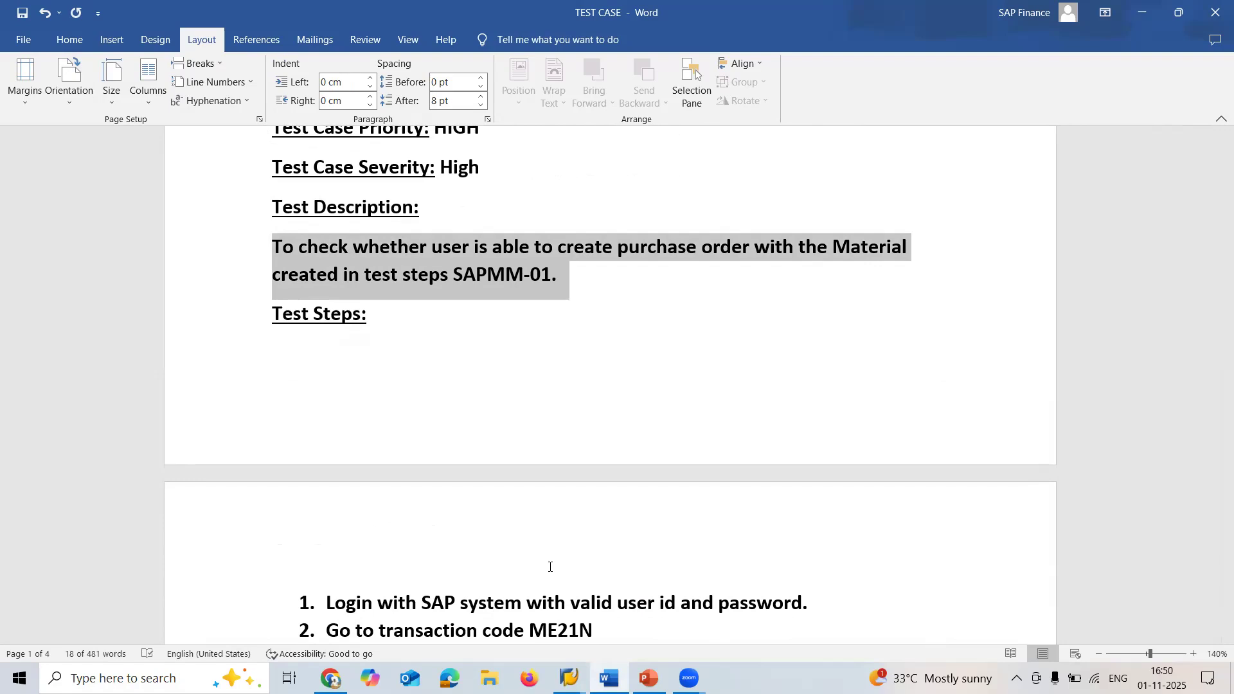
# Open a blank Notepad window and paste the material number 600000268 into it.
pyautogui.press('super+r')
pyautogui.press('Return')
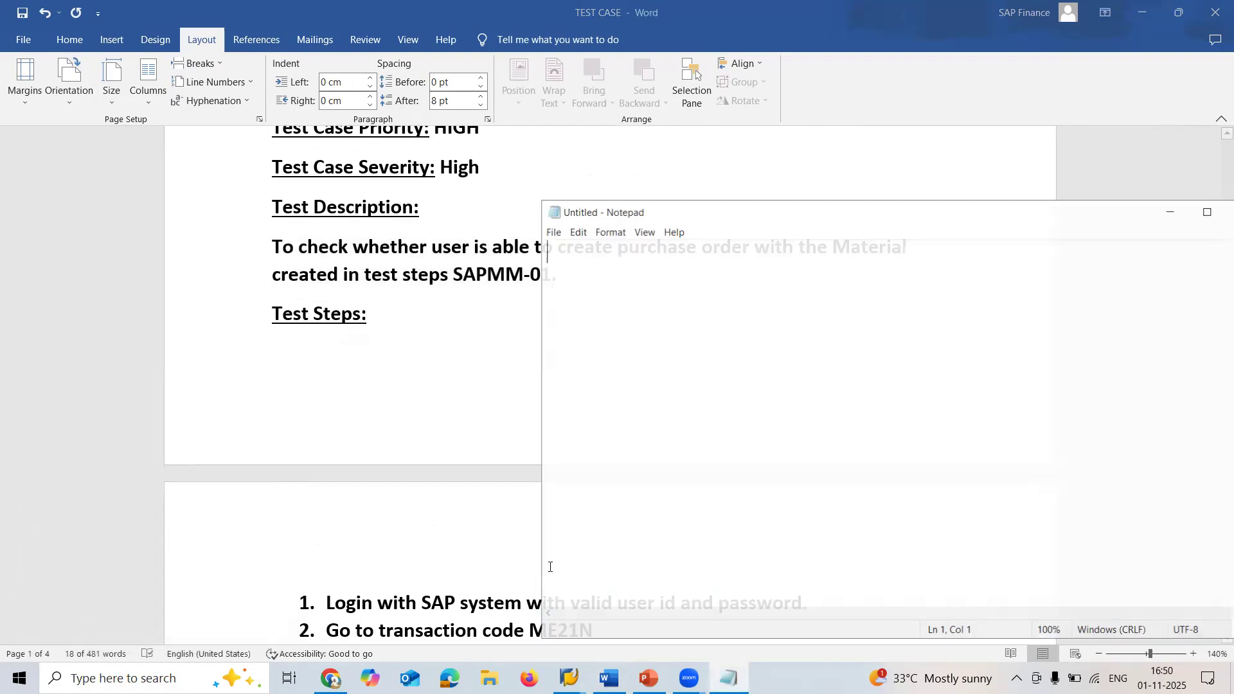
pyautogui.hotkey('ctrl', 'v')
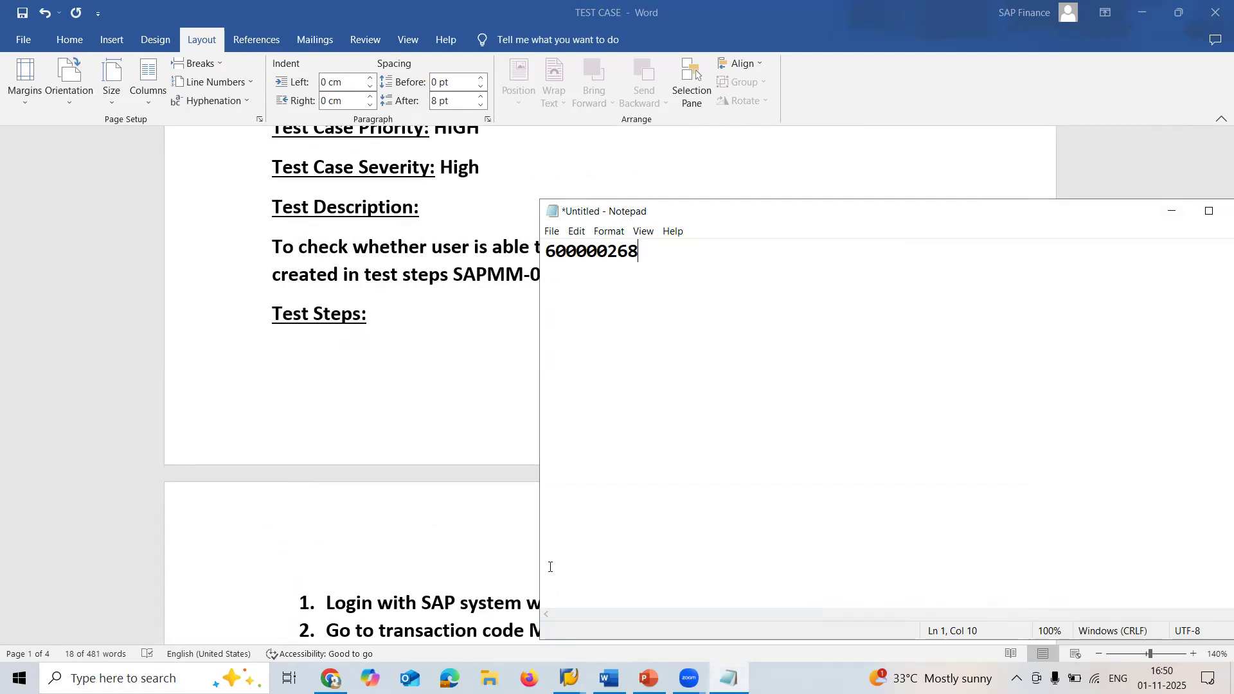
# Return to the Word document and examine SAPMM-02's test steps for ME21N and its expected result.
pyautogui.hotkey('alt', 'Tab')
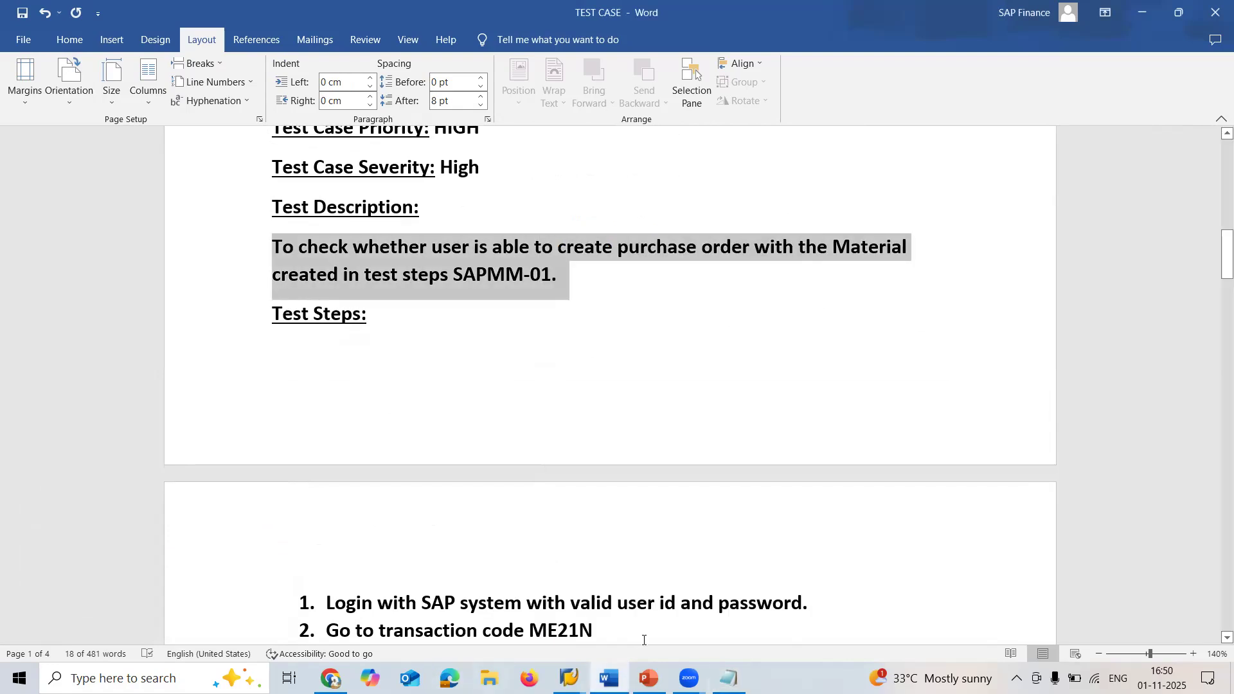
pyautogui.click(603, 637)
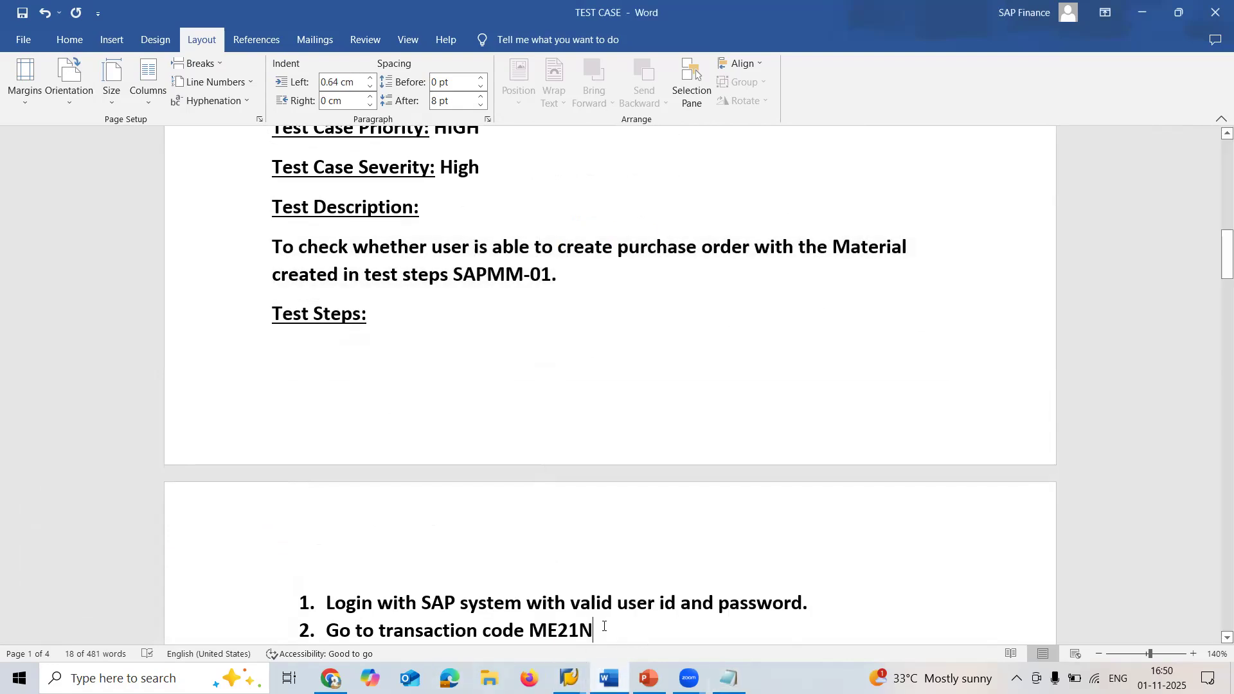
pyautogui.press('Down')
pyautogui.press('Down')
pyautogui.press('Down')
pyautogui.press('Down')
pyautogui.press('Down')
pyautogui.press('Down')
pyautogui.press('Down')
pyautogui.press('Down')
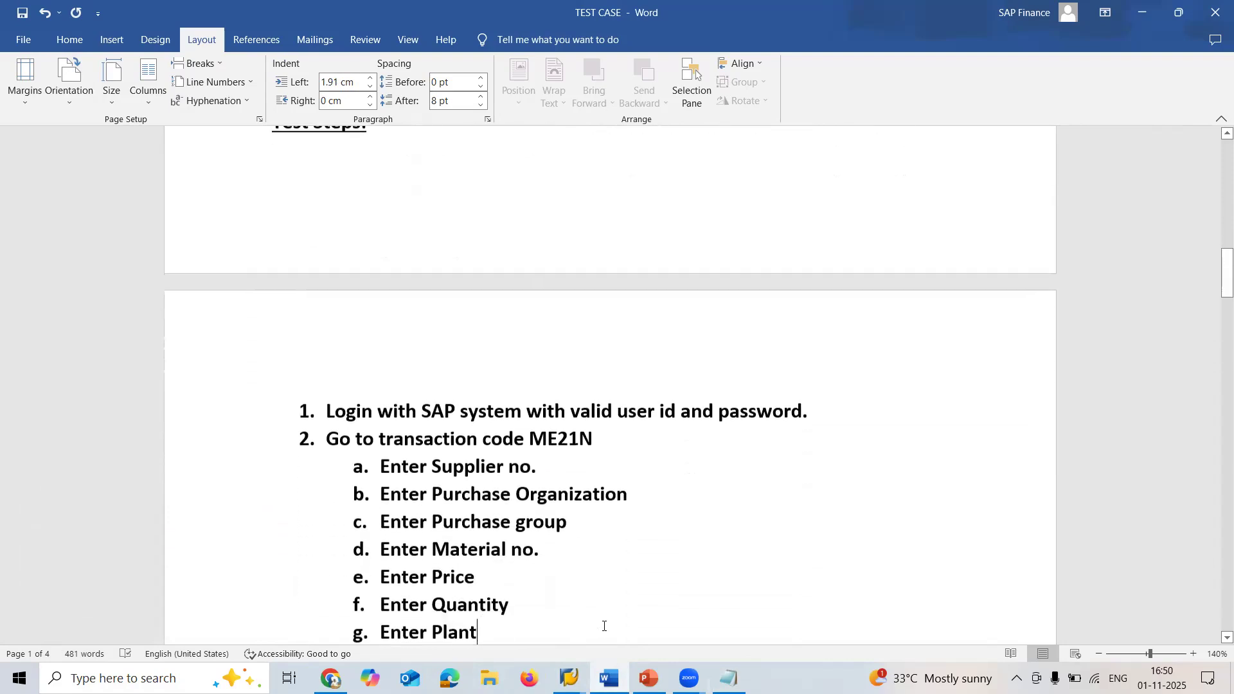
pyautogui.press('Down')
pyautogui.press('Down')
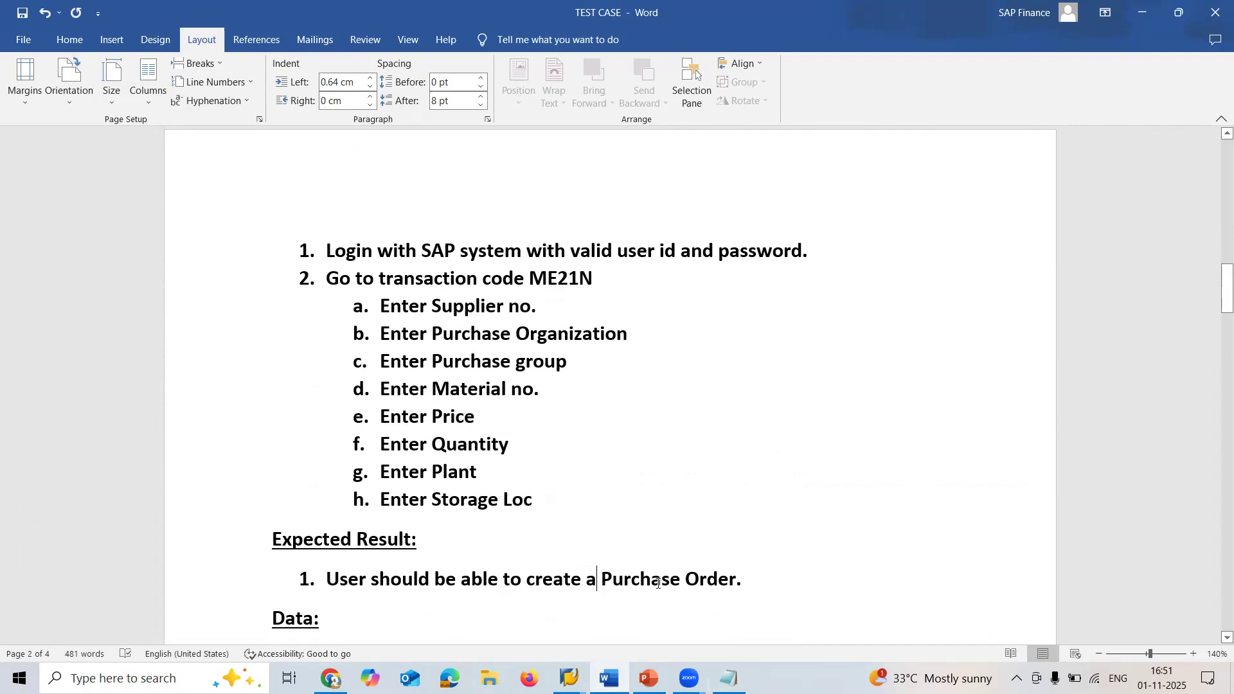
pyautogui.click(597, 578)
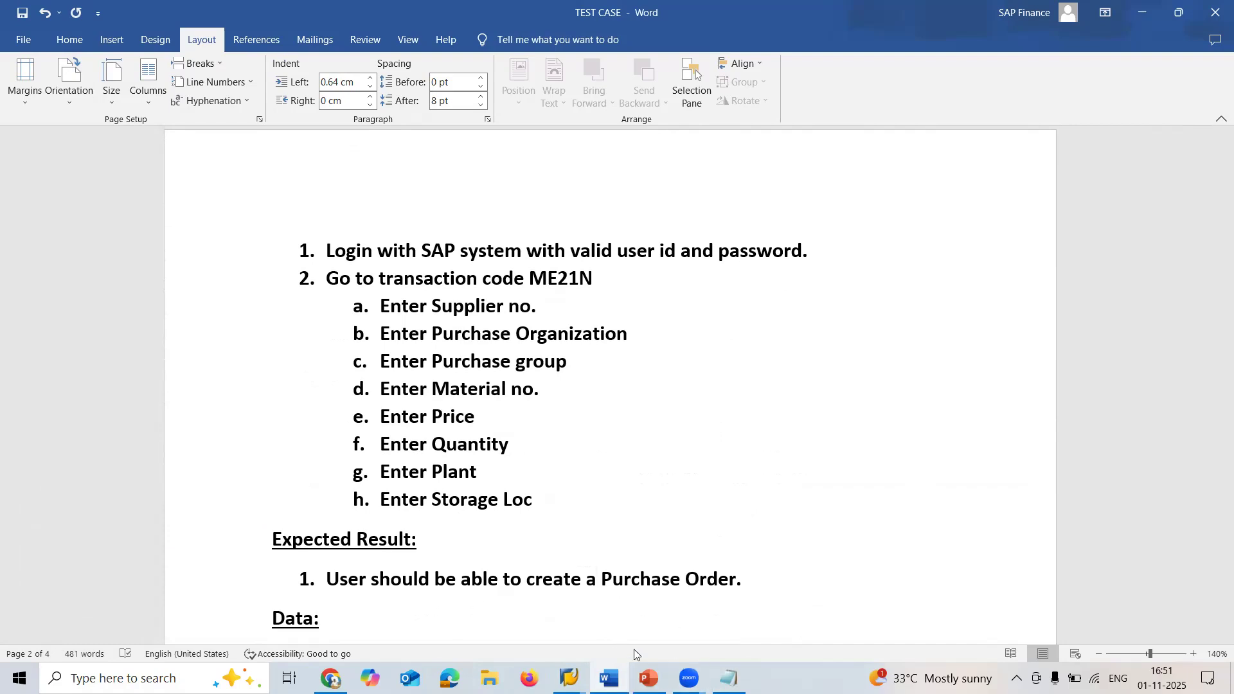
# Switch to SAP and open transaction ME21N to create a purchase order.
pyautogui.moveTo(569, 677)
pyautogui.click(638, 631)
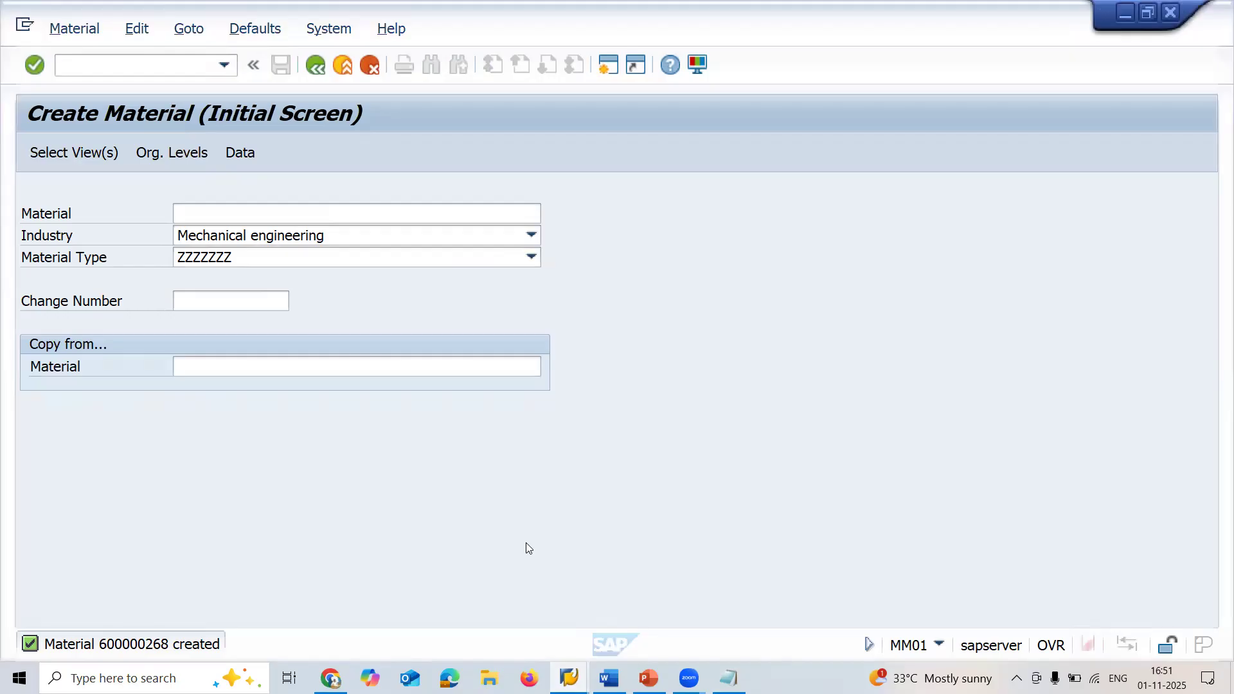
pyautogui.click(128, 65)
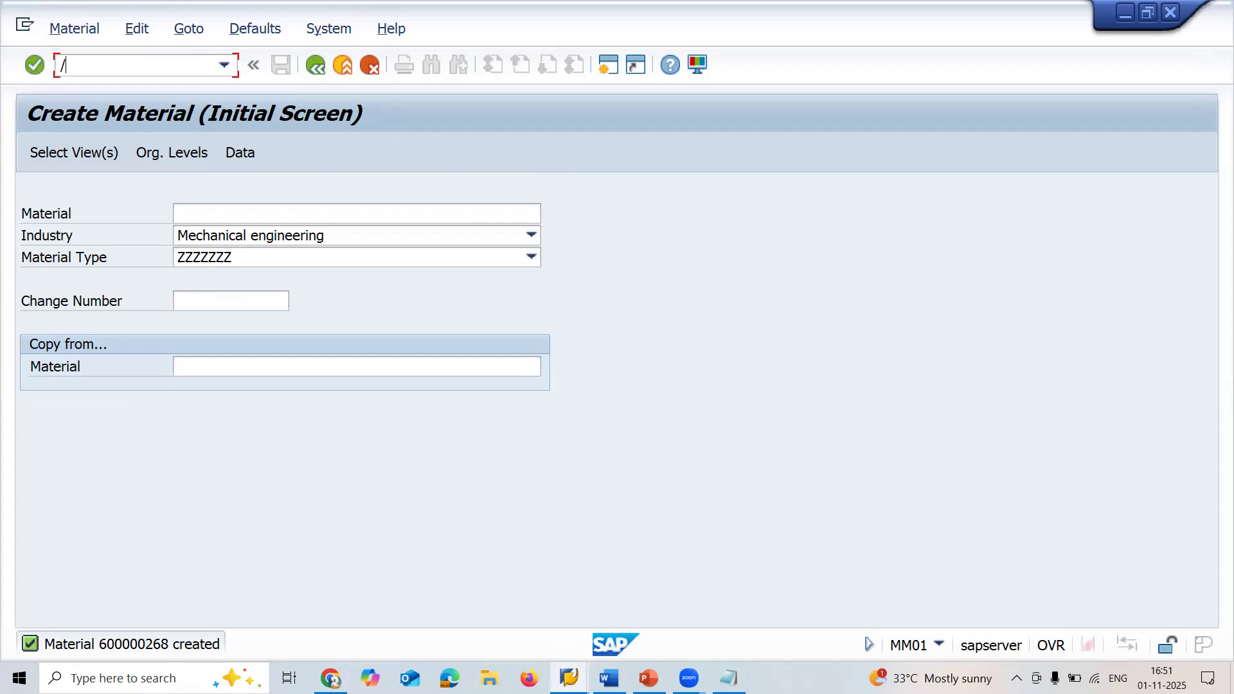
pyautogui.write('/NME21')
pyautogui.press('Return')
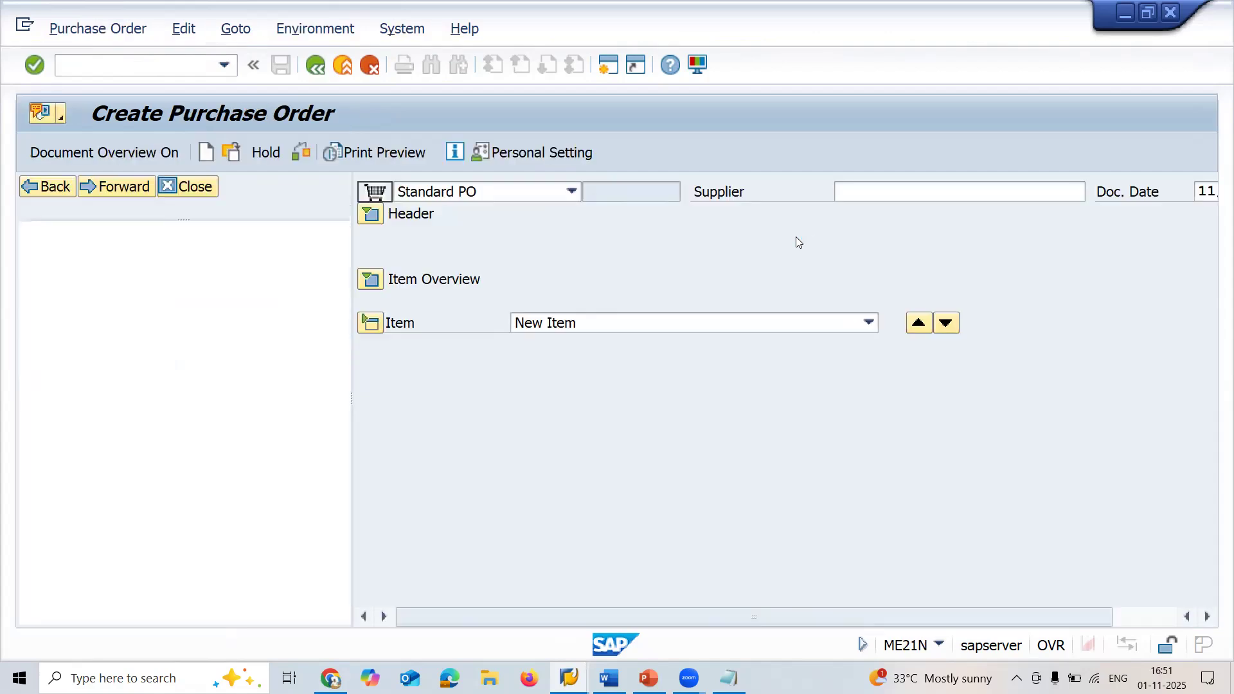
# Enter GG INDS as the purchase order's supplier, with purchasing organization KM08 and purchasing group 001.
pyautogui.click(865, 193)
pyautogui.write('7100000000 GG INDS GG INDS')
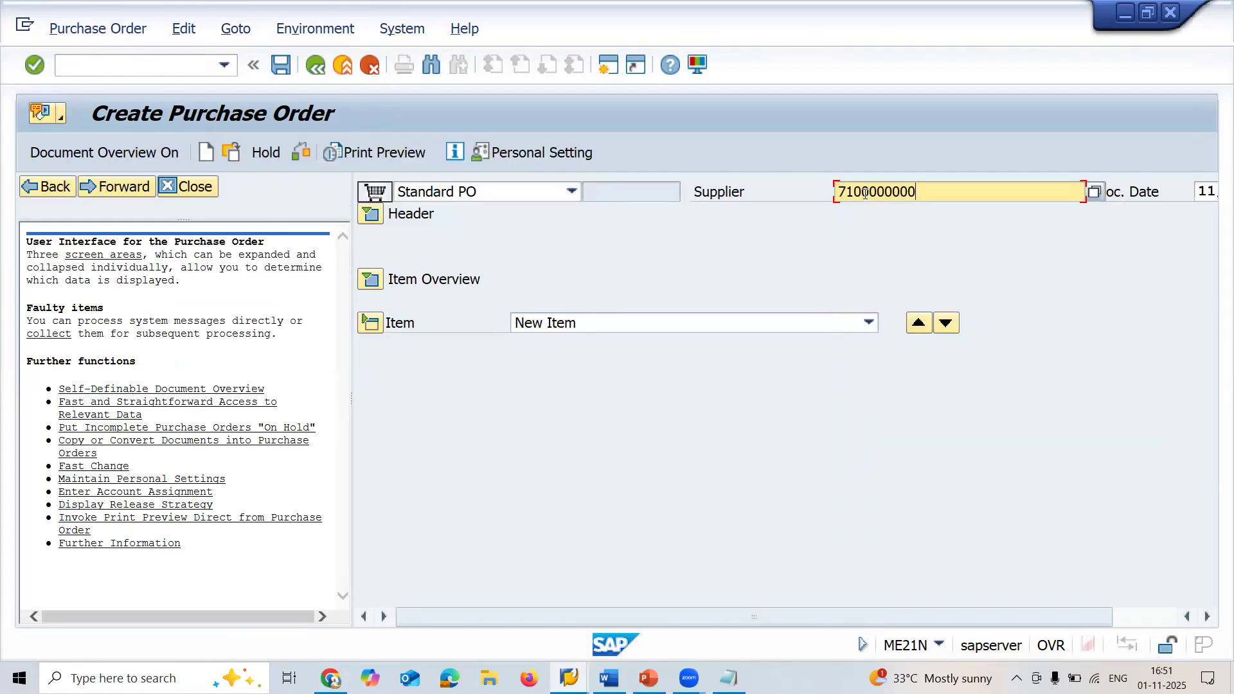
pyautogui.press('Return')
pyautogui.press('Down')
pyautogui.press('Return')
pyautogui.press('Return')
pyautogui.press('Down')
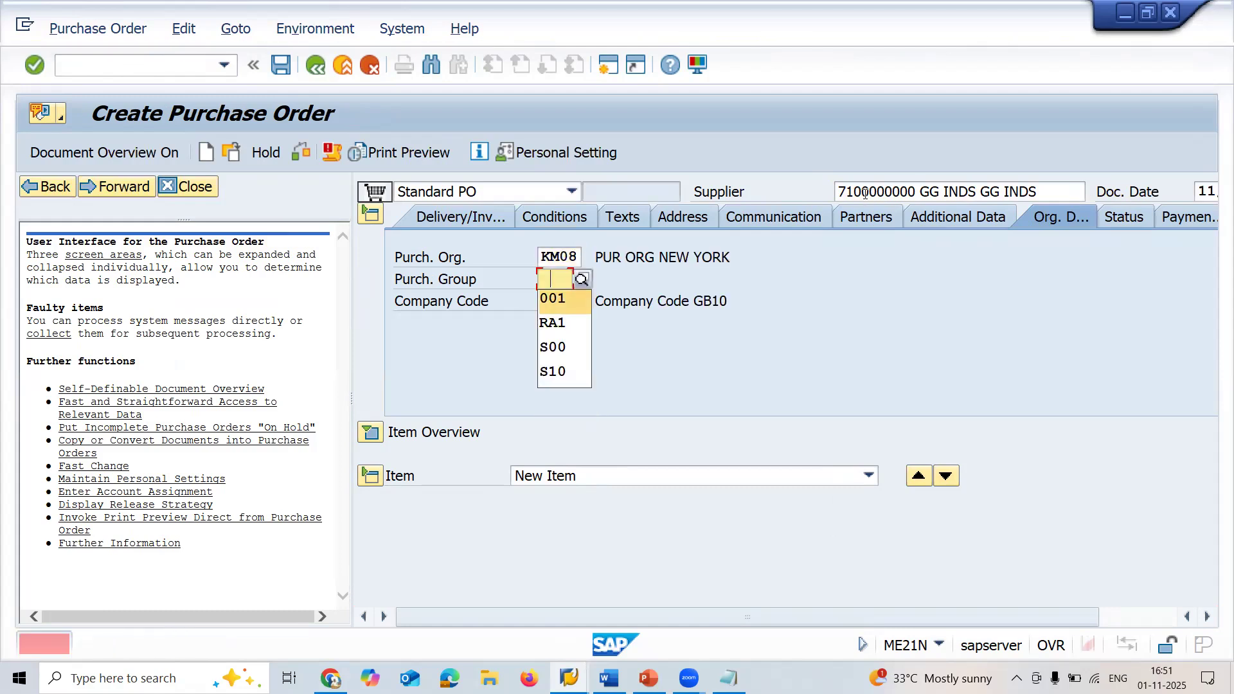
pyautogui.press('Return')
pyautogui.press('Return')
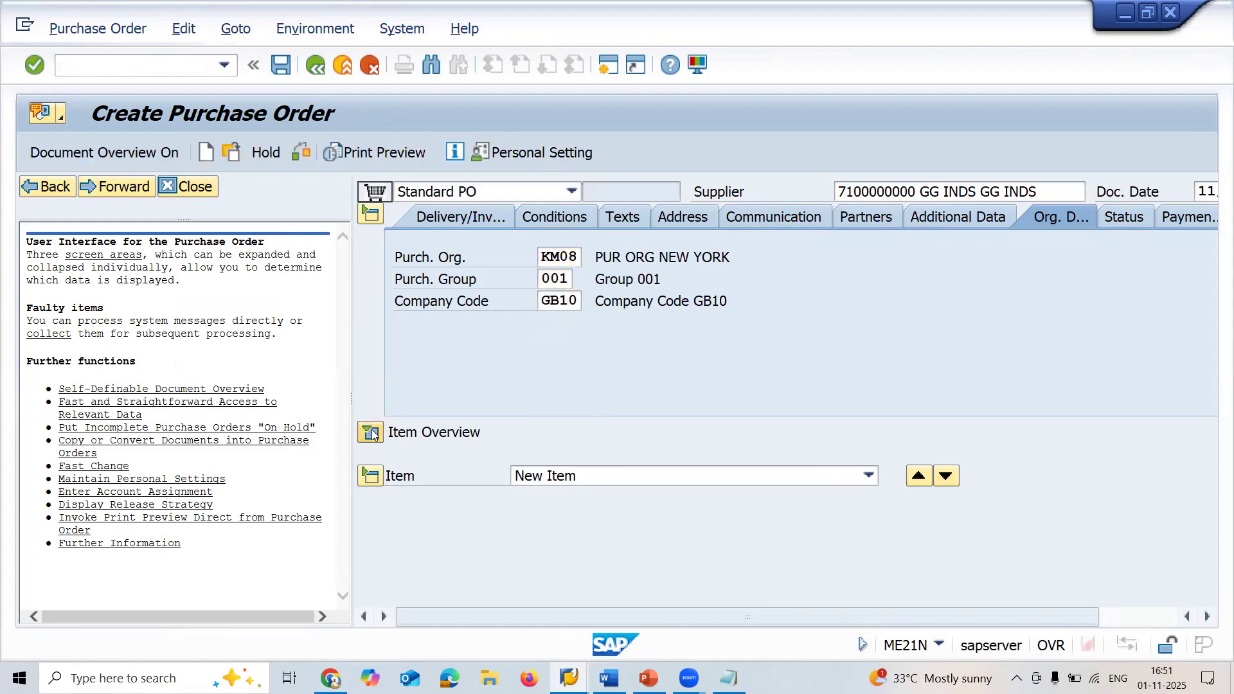
# Expand the item overview and add item 10 for material 600000268 with a PO quantity of 10.
pyautogui.click(370, 432)
pyautogui.click(547, 473)
pyautogui.write('600000268')
pyautogui.press('Return')
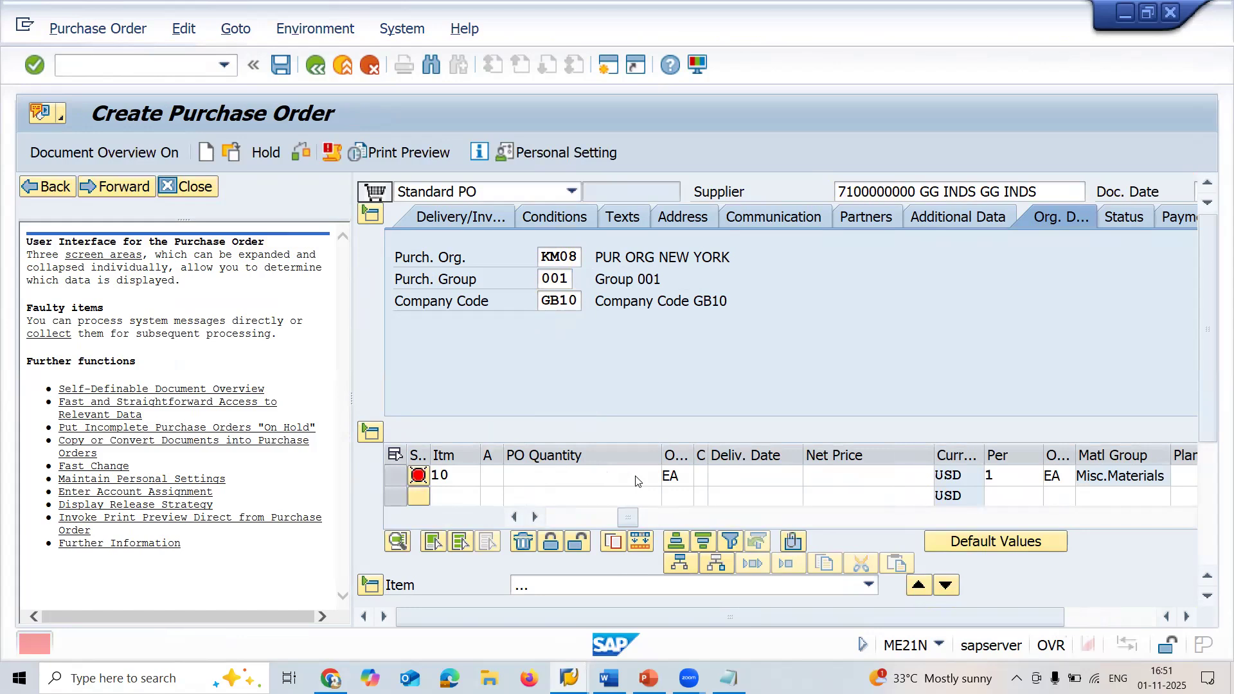
pyautogui.press('Return')
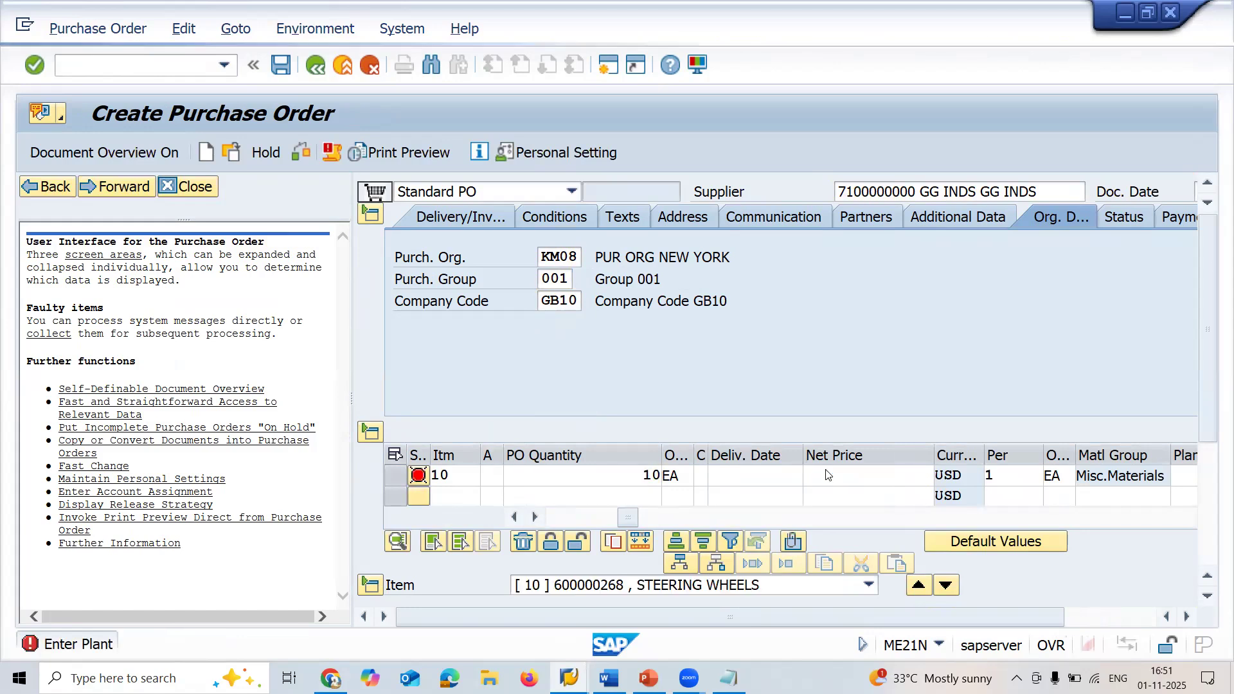
# Enter a net price of 1,500 for item 10 and set its plant to TRANFORMER PLANT.
pyautogui.click(849, 475)
pyautogui.write('1,5')
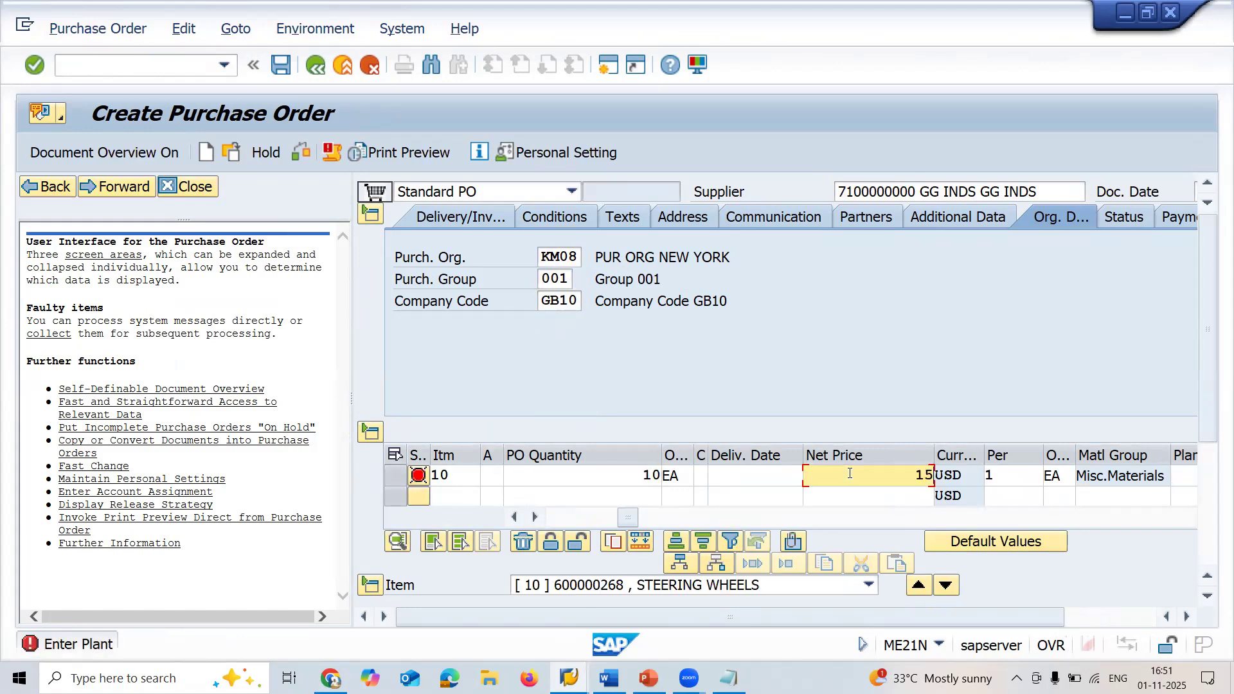
pyautogui.write('00')
pyautogui.press('Return')
pyautogui.click(1188, 469)
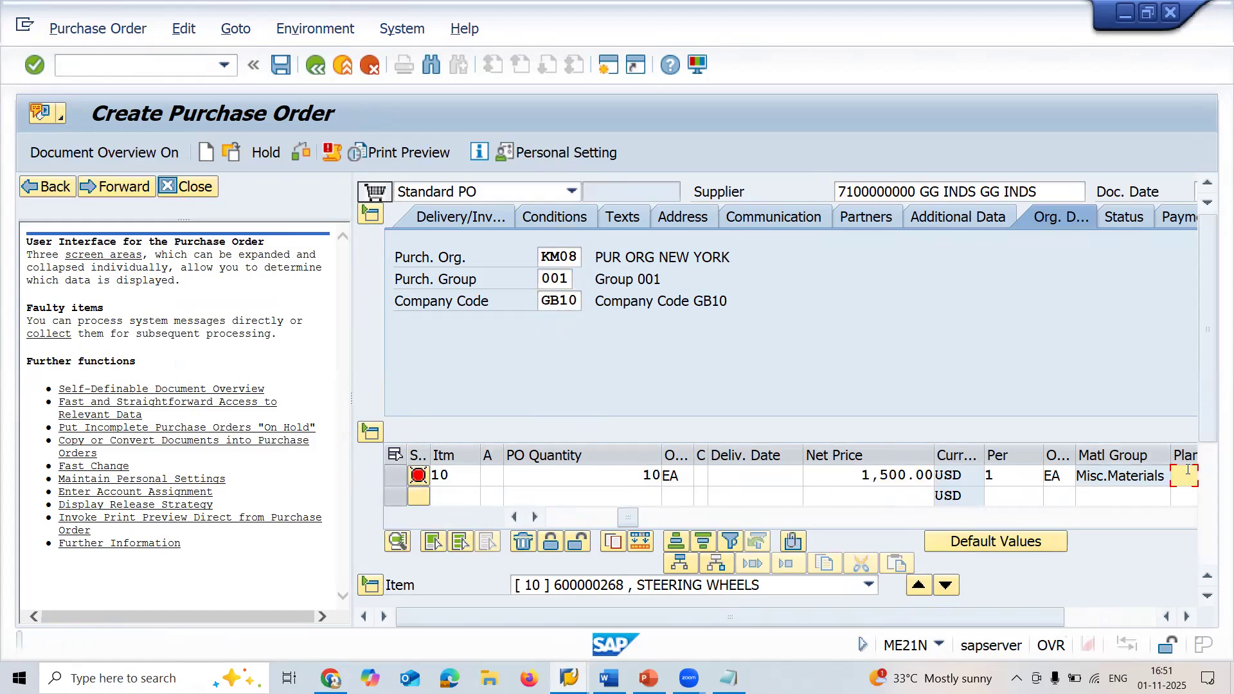
pyautogui.press('Return')
pyautogui.press('Return')
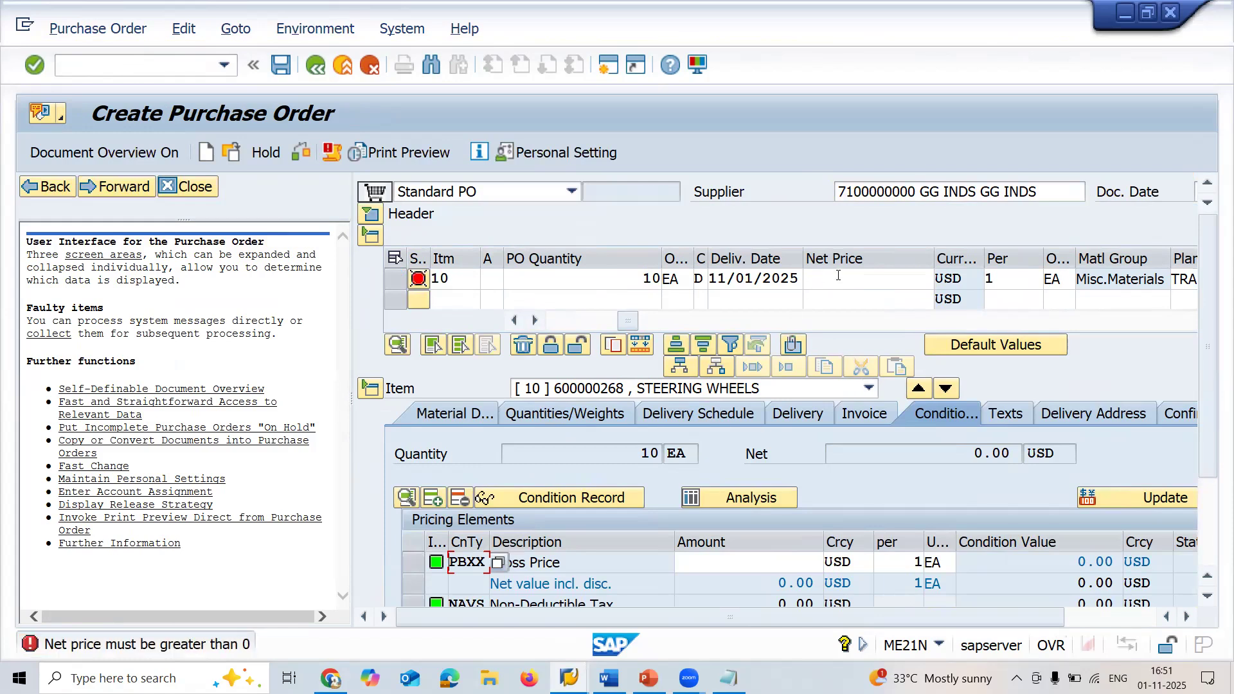
# Enter item 10's net price again as 1500 USD.
pyautogui.click(838, 278)
pyautogui.click(838, 275)
pyautogui.press('Down')
pyautogui.press('Return')
pyautogui.press('Return')
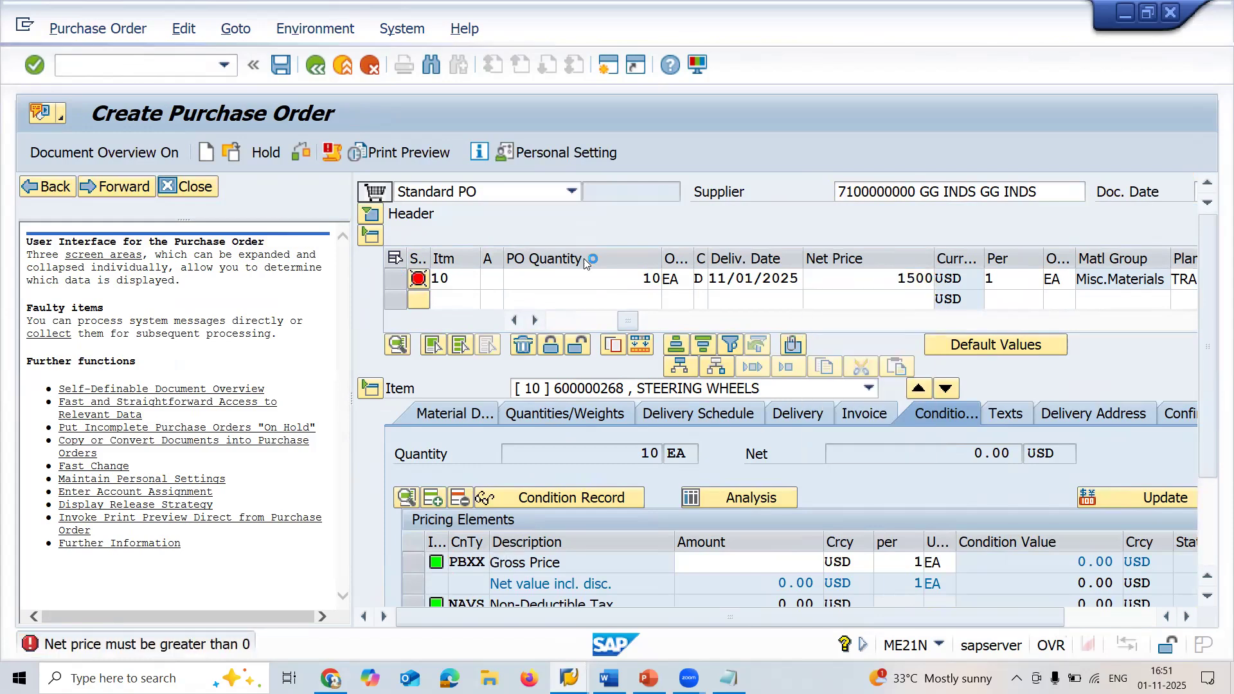
# Set item 10's storage location to RAW MATERIAL and save the purchase order despite the system messages.
pyautogui.click(541, 319)
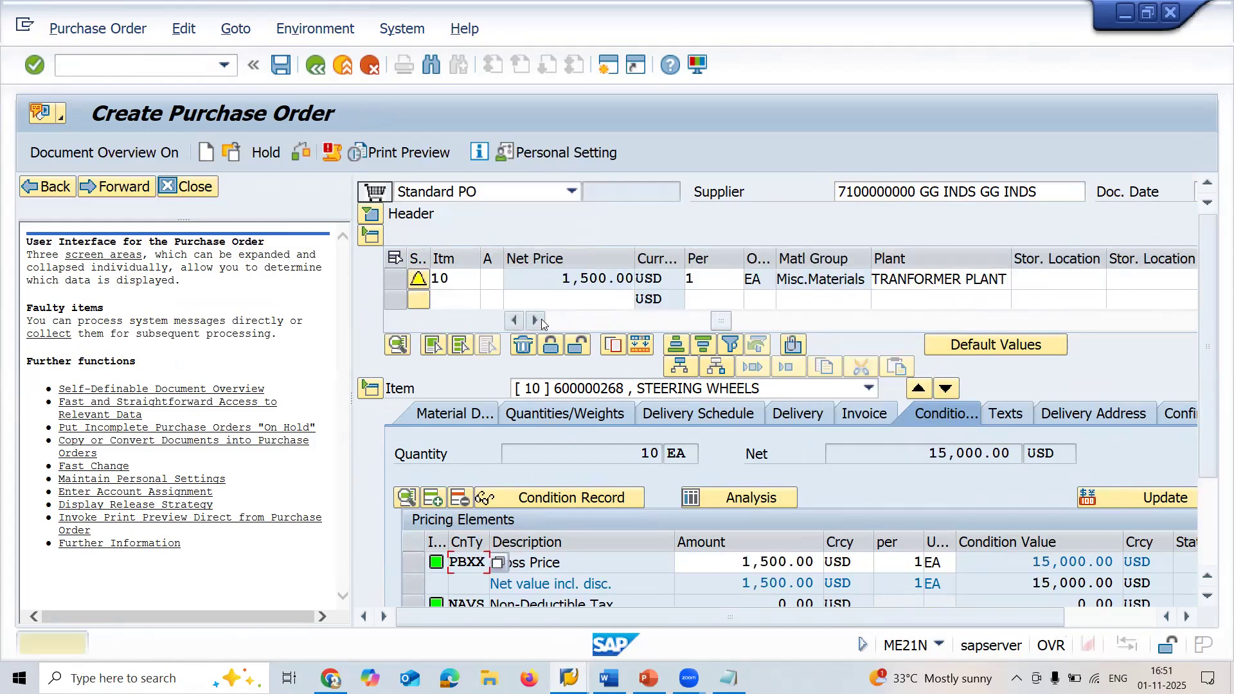
pyautogui.click(1083, 277)
pyautogui.press('Down')
pyautogui.press('Return')
pyautogui.press('Return')
pyautogui.hotkey('ctrl', 's')
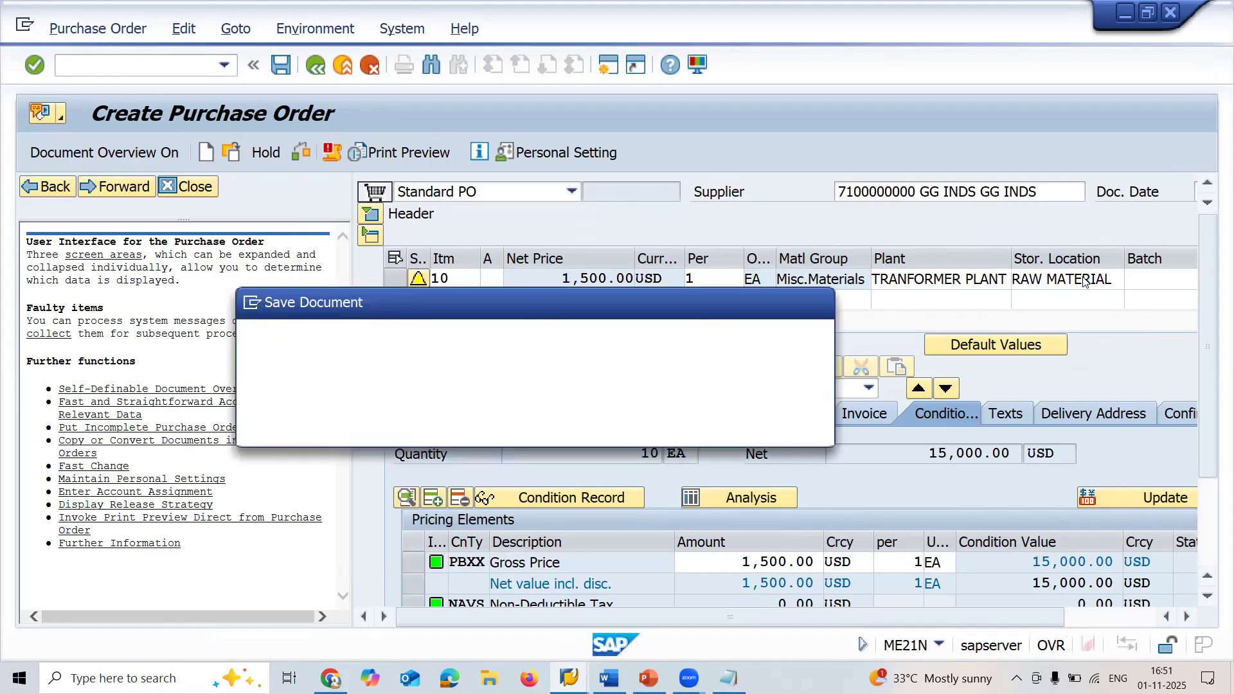
pyautogui.click(421, 427)
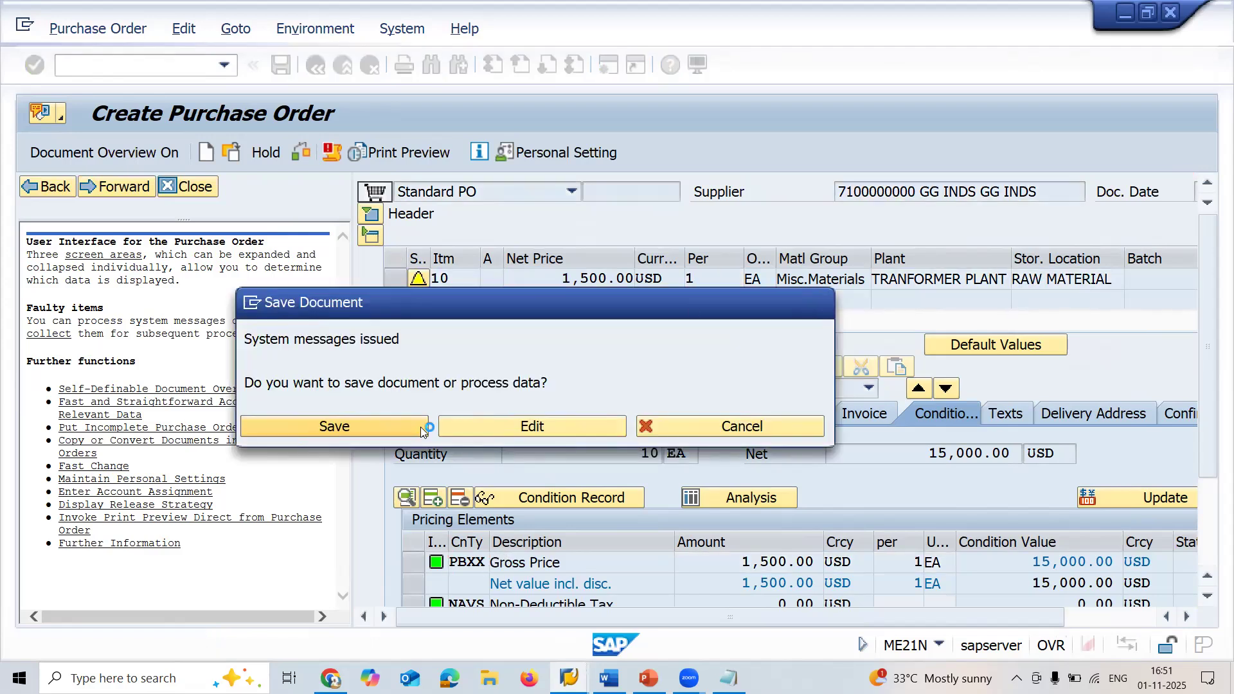
# Note the new purchase order number in Notepad beneath the material number and copy it.
pyautogui.click(728, 678)
pyautogui.press('Return')
pyautogui.press('Return')
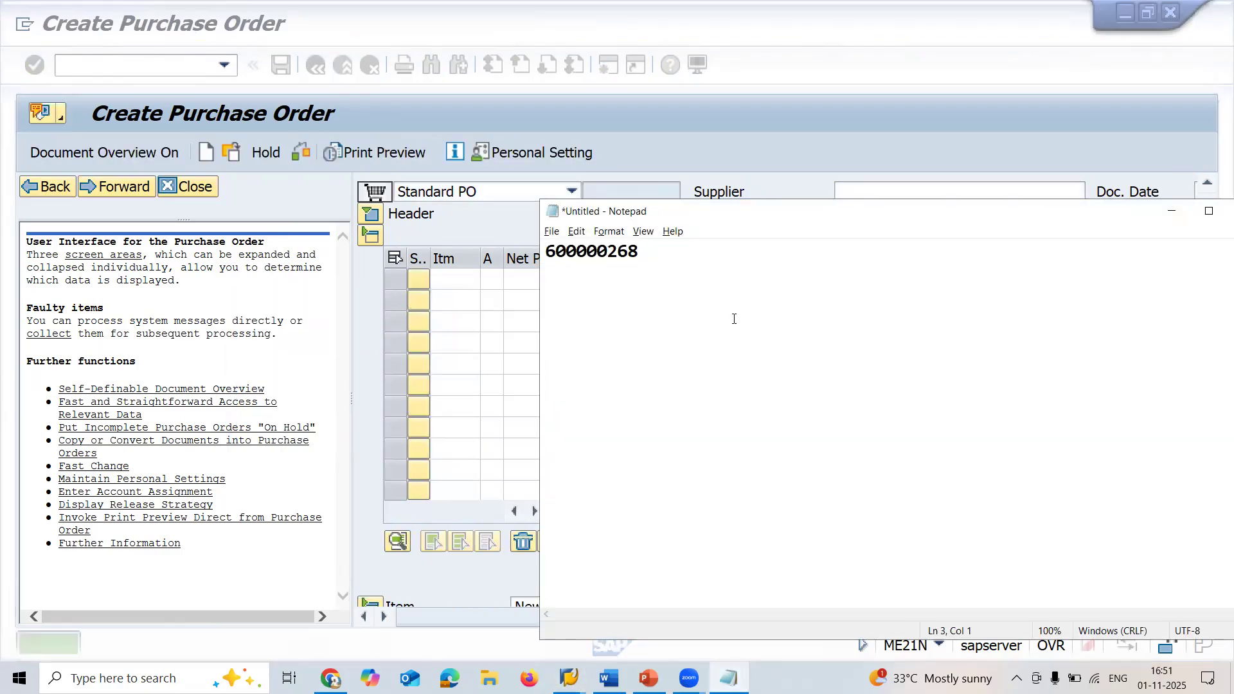
pyautogui.write('4500')
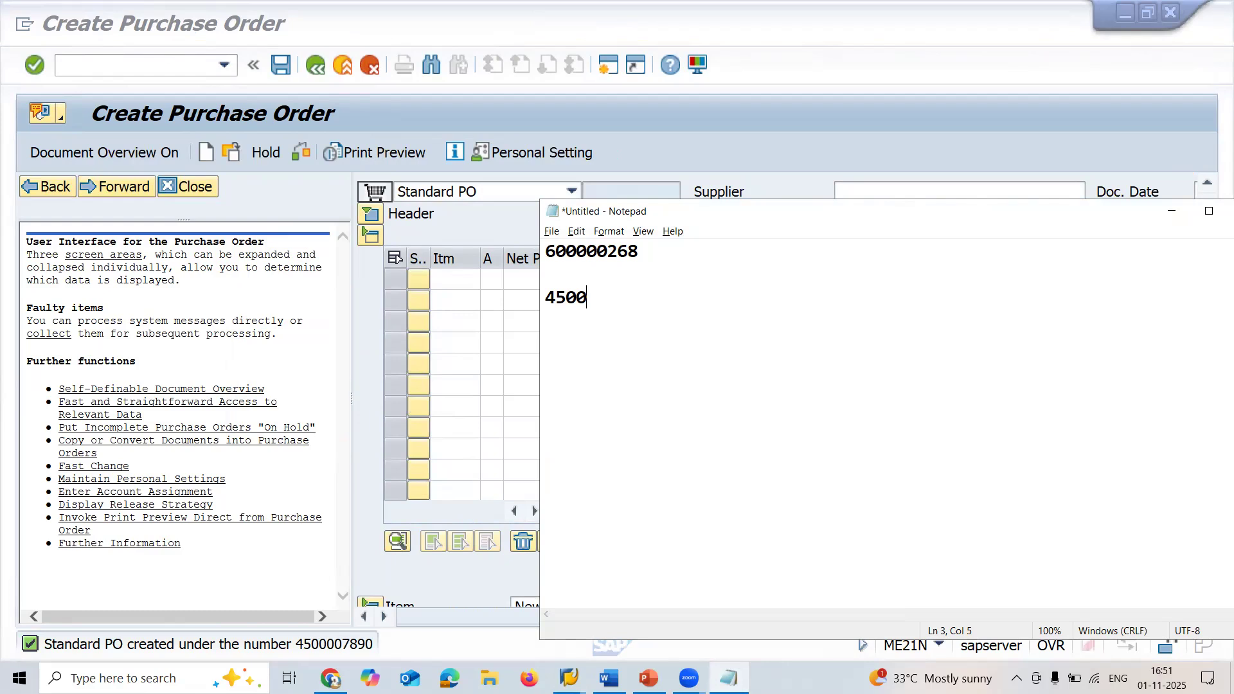
pyautogui.write('007890')
pyautogui.doubleClick(624, 299)
pyautogui.hotkey('ctrl', 'c')
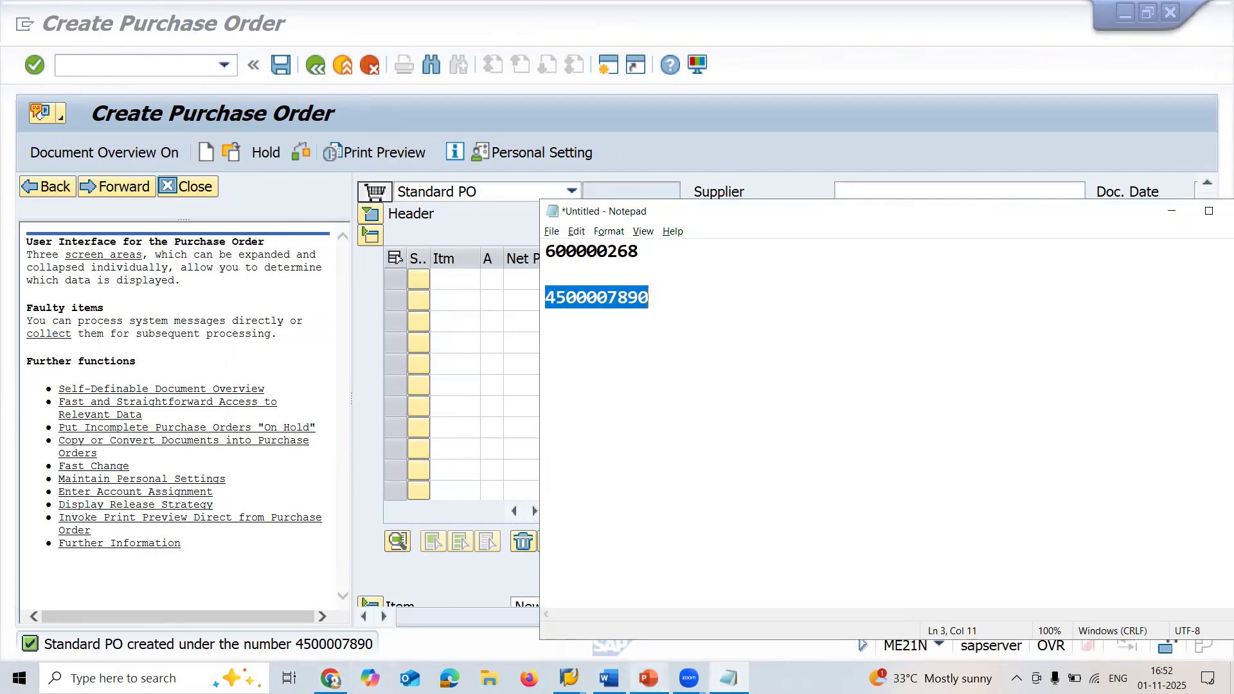
# Switch to the Word document and record PASS as SAPMM-02's actual result.
pyautogui.hotkey('alt', 'Tab')
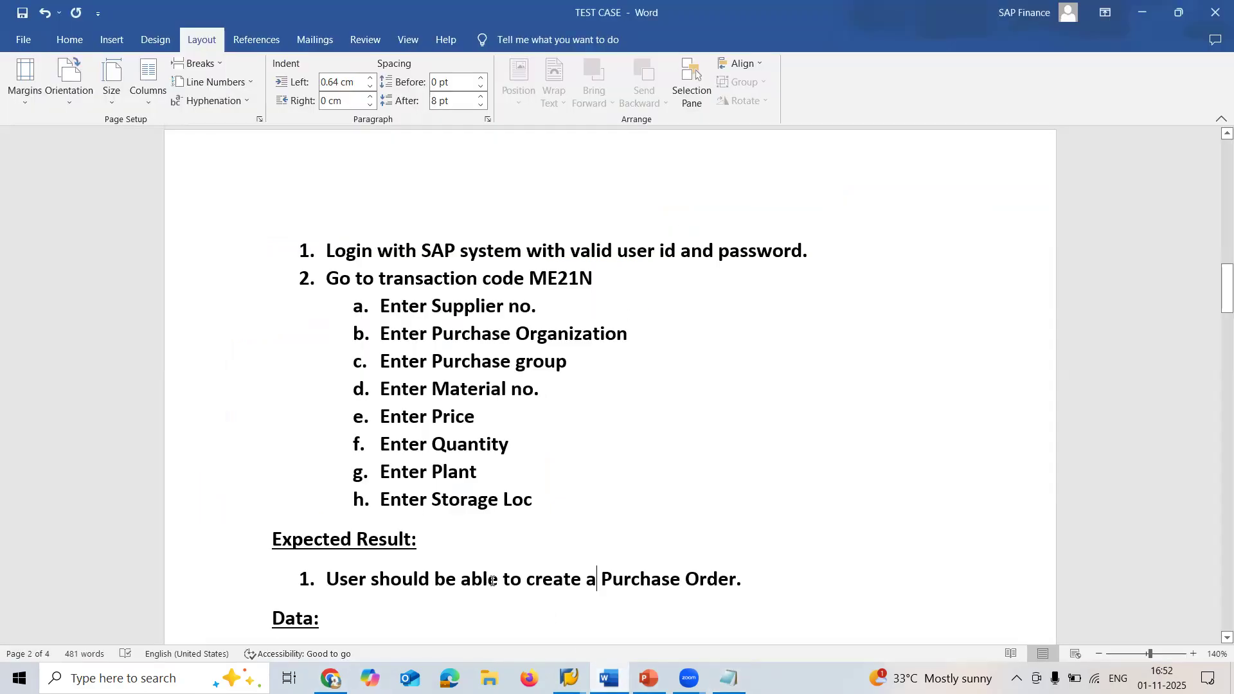
pyautogui.press('Down')
pyautogui.press('Down')
pyautogui.press('Down')
pyautogui.press('Down')
pyautogui.press('Down')
pyautogui.press('Down')
pyautogui.press('Down')
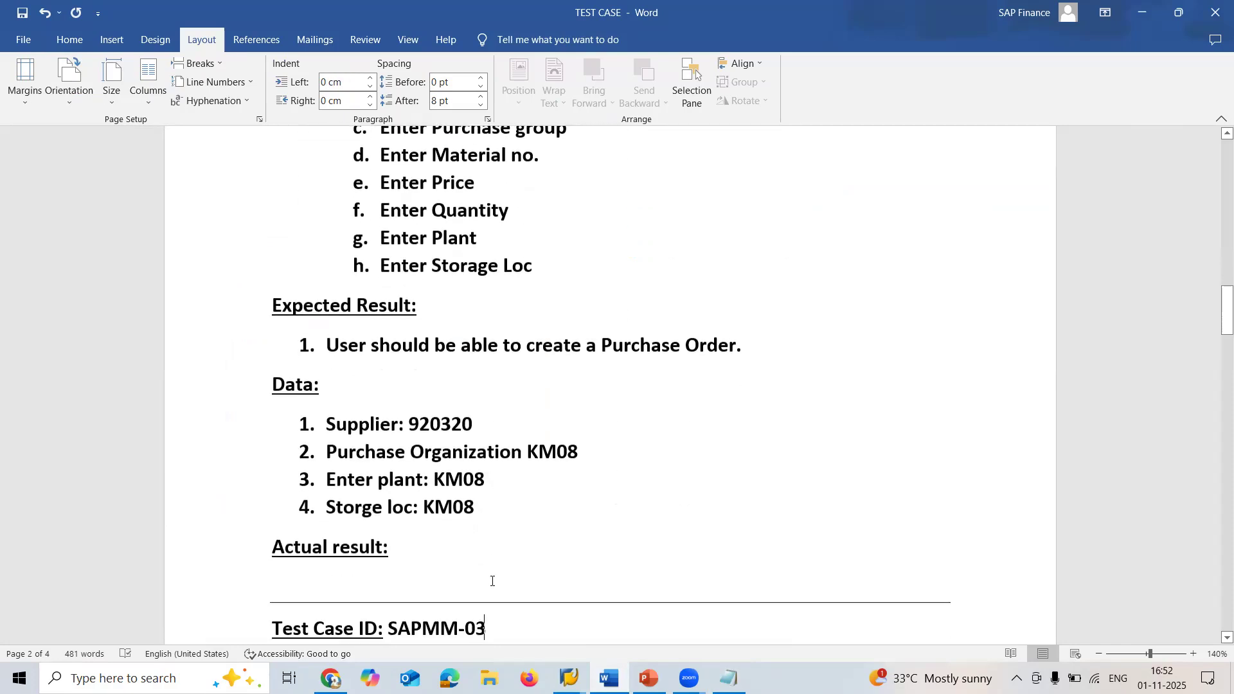
pyautogui.write('PASS')
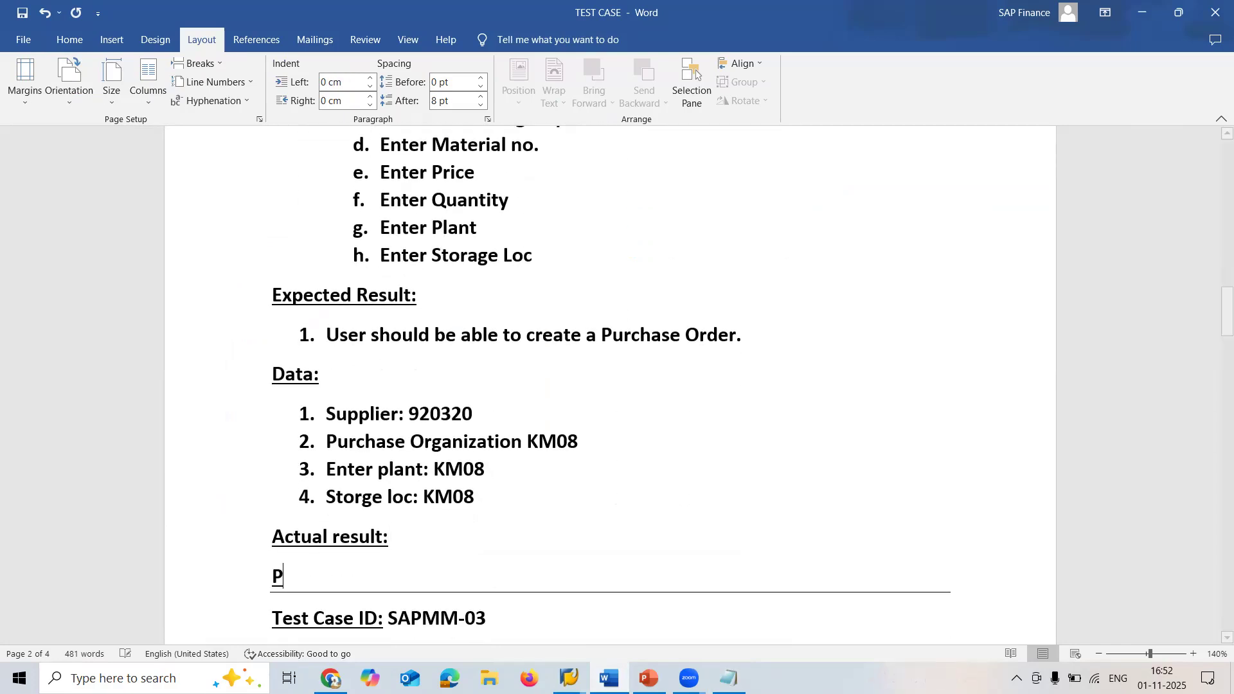
# Examine test case SAPMM-03 and highlight its test description about goods receipt for the purchase order.
pyautogui.press('Down')
pyautogui.press('Down')
pyautogui.press('Down')
pyautogui.press('Down')
pyautogui.press('Down')
pyautogui.press('Down')
pyautogui.press('Down')
pyautogui.press('Down')
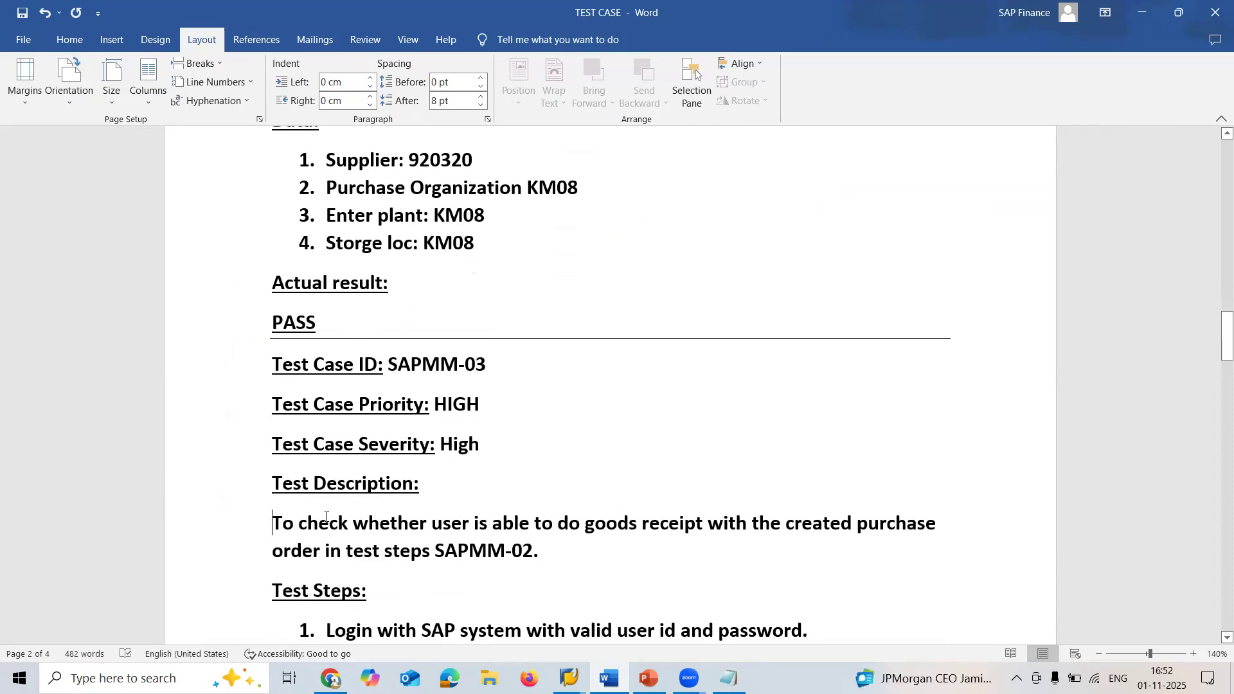
pyautogui.tripleClick(326, 519)
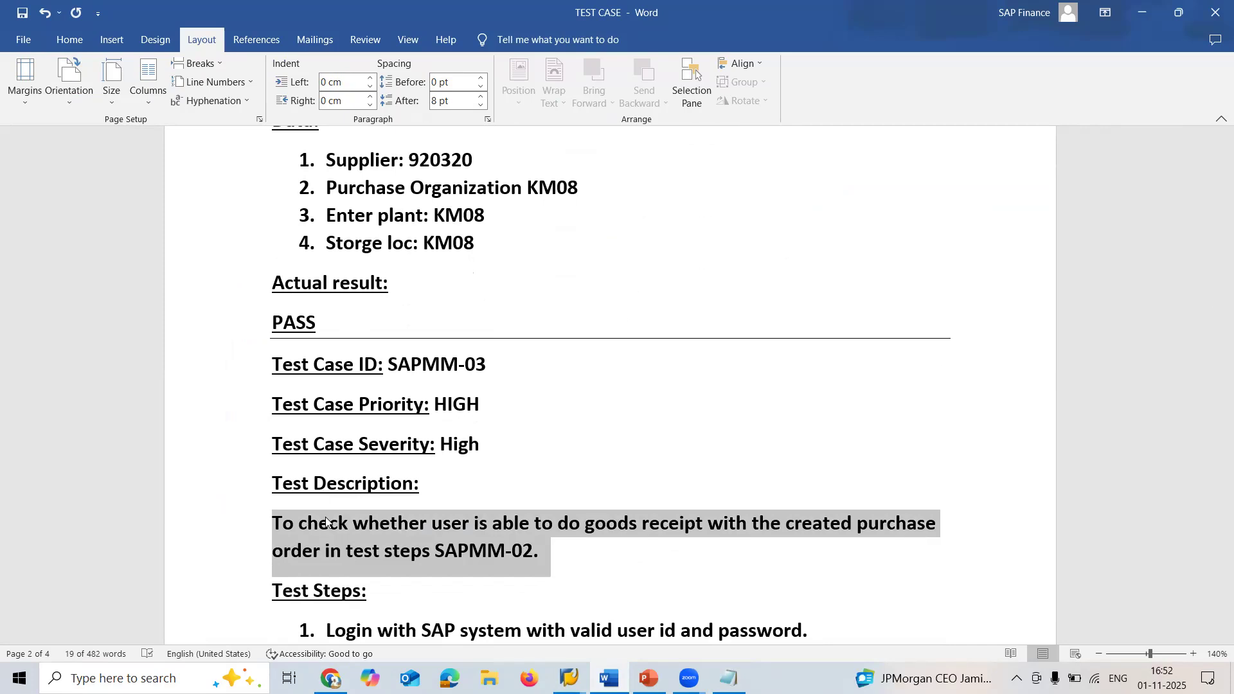
# Examine SAPMM-03's MIGO test steps and expected results, and check the numbers noted in Notepad.
pyautogui.press('Down')
pyautogui.press('Down')
pyautogui.press('Down')
pyautogui.press('Down')
pyautogui.press('Down')
pyautogui.press('Down')
pyautogui.press('Down')
pyautogui.press('Down')
pyautogui.press('Down')
pyautogui.press('Down')
pyautogui.press('Down')
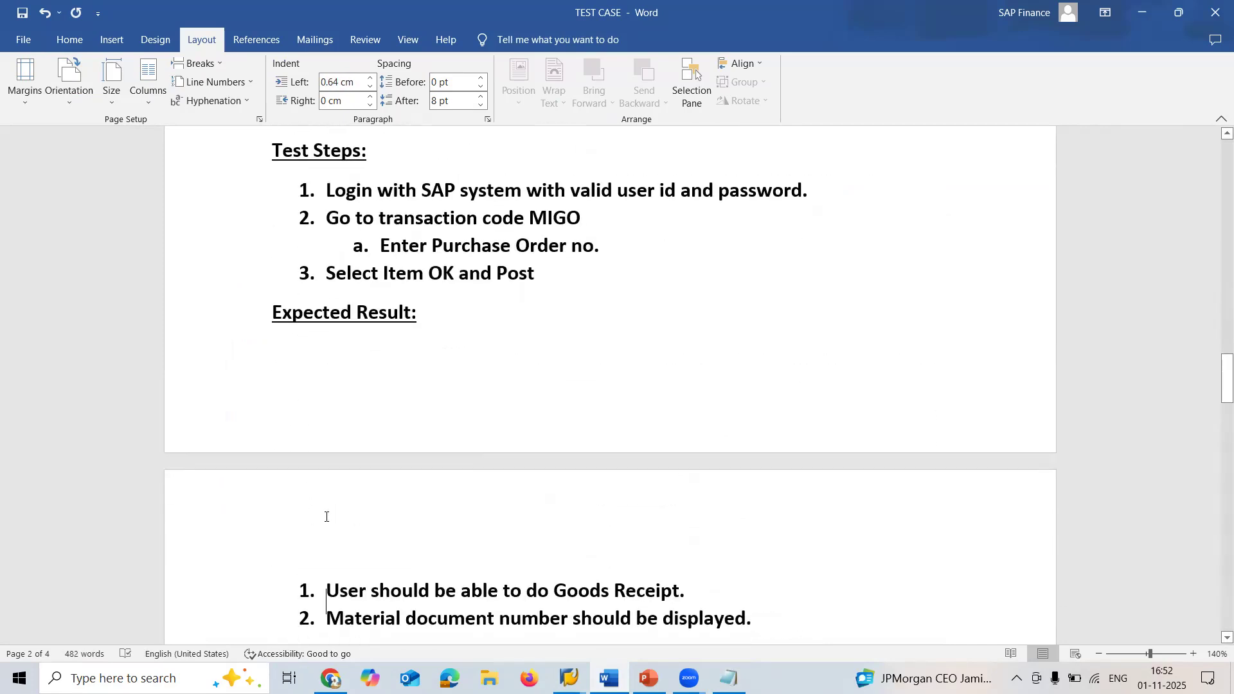
pyautogui.press('Up')
pyautogui.hotkey('alt', 'Tab')
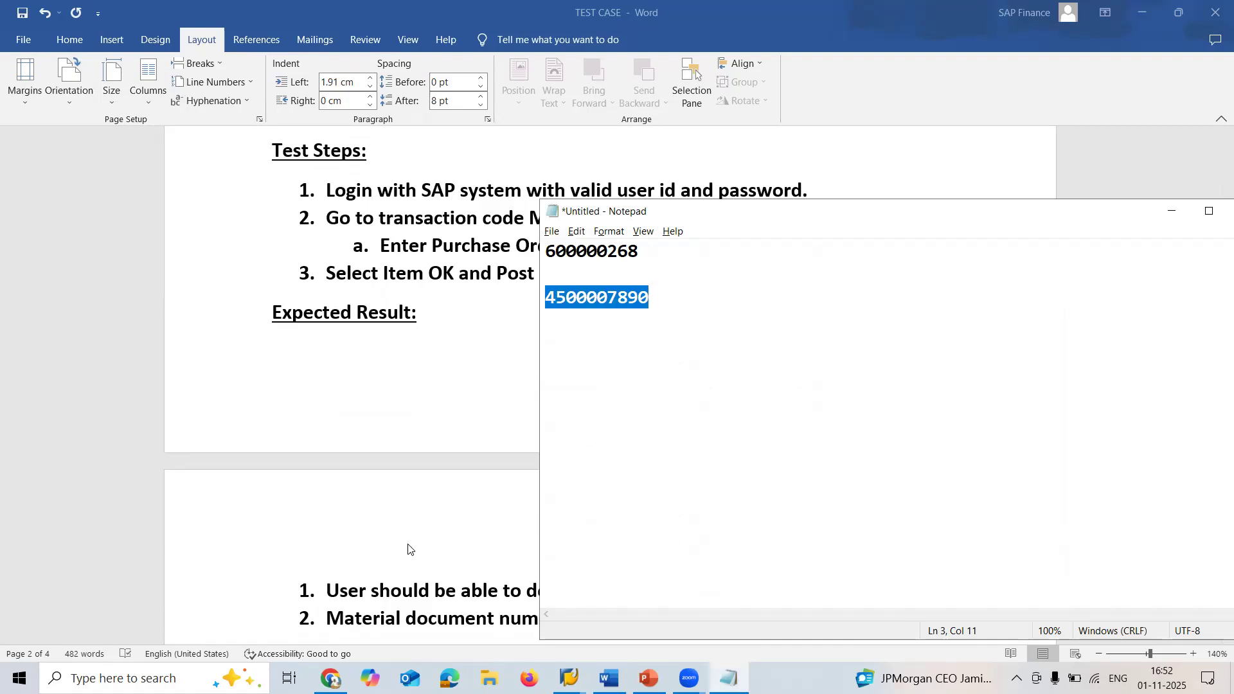
pyautogui.hotkey('alt', 'Tab')
# Reread SAPMM-03 from its priority to its expected results and highlight the line about the material document number.
pyautogui.press('Up')
pyautogui.press('Up')
pyautogui.press('Up')
pyautogui.press('Up')
pyautogui.press('Up')
pyautogui.press('Up')
pyautogui.press('Up')
pyautogui.press('Up')
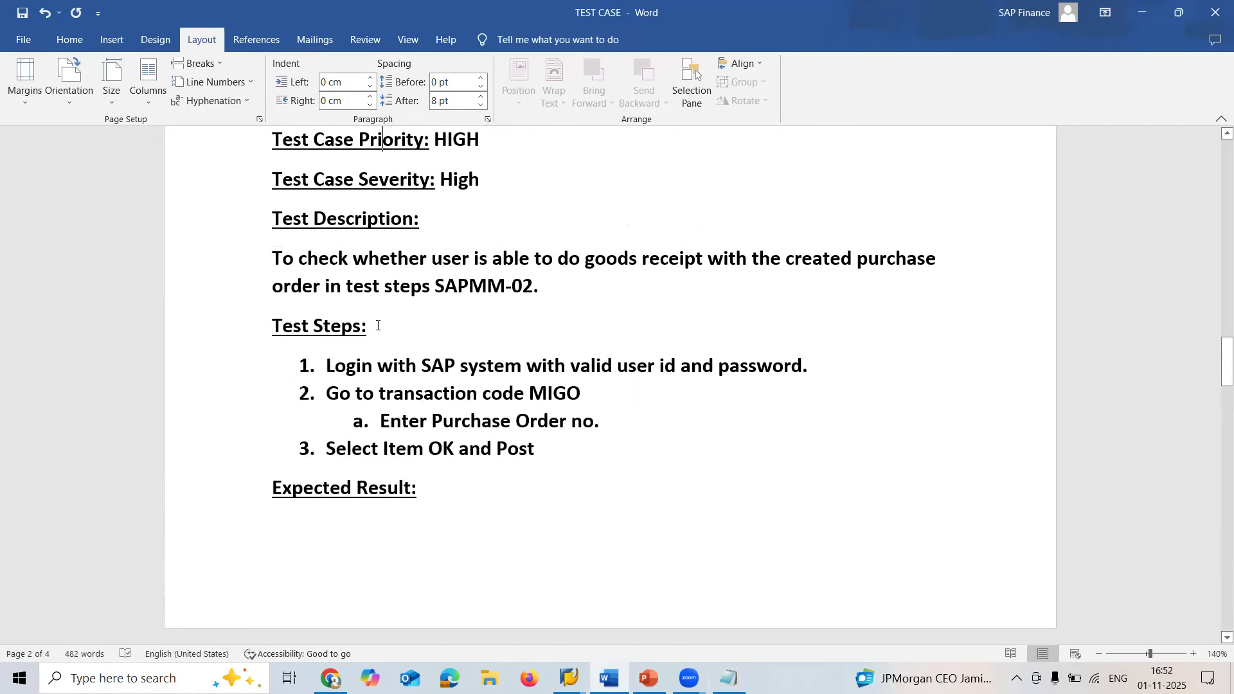
pyautogui.press('Down')
pyautogui.press('Down')
pyautogui.press('Down')
pyautogui.press('Down')
pyautogui.press('Down')
pyautogui.press('Down')
pyautogui.press('Down')
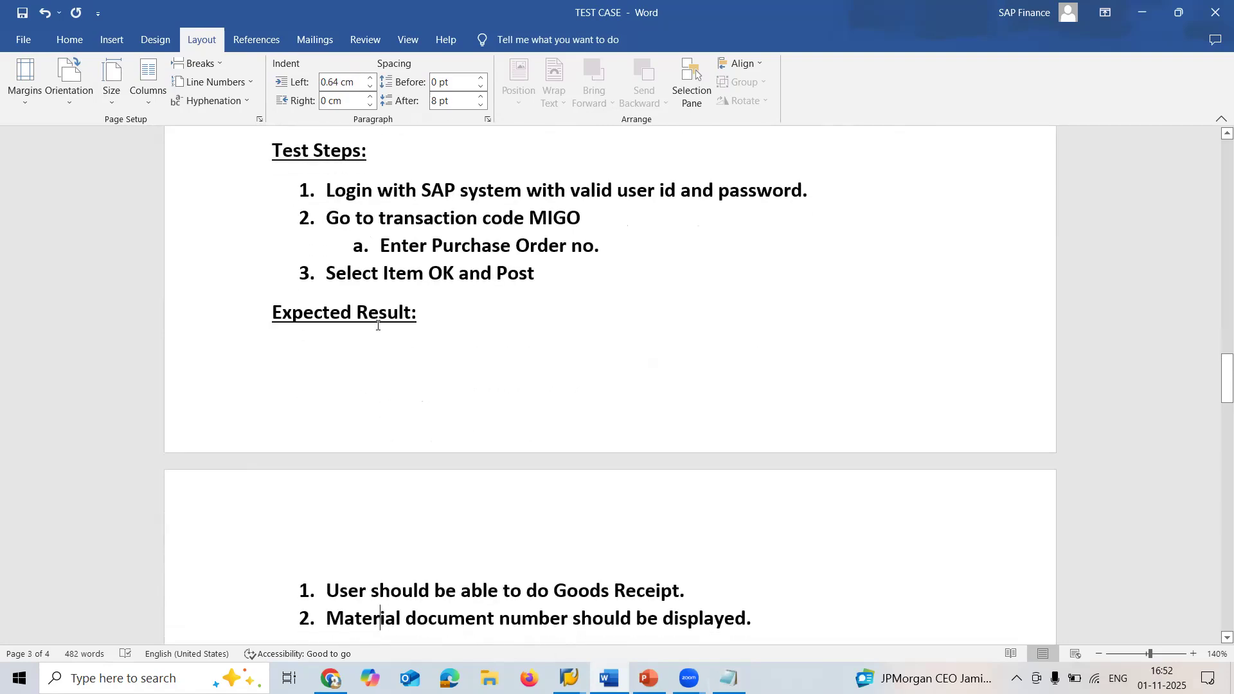
pyautogui.press('Home')
pyautogui.hotkey('shift', 'End')
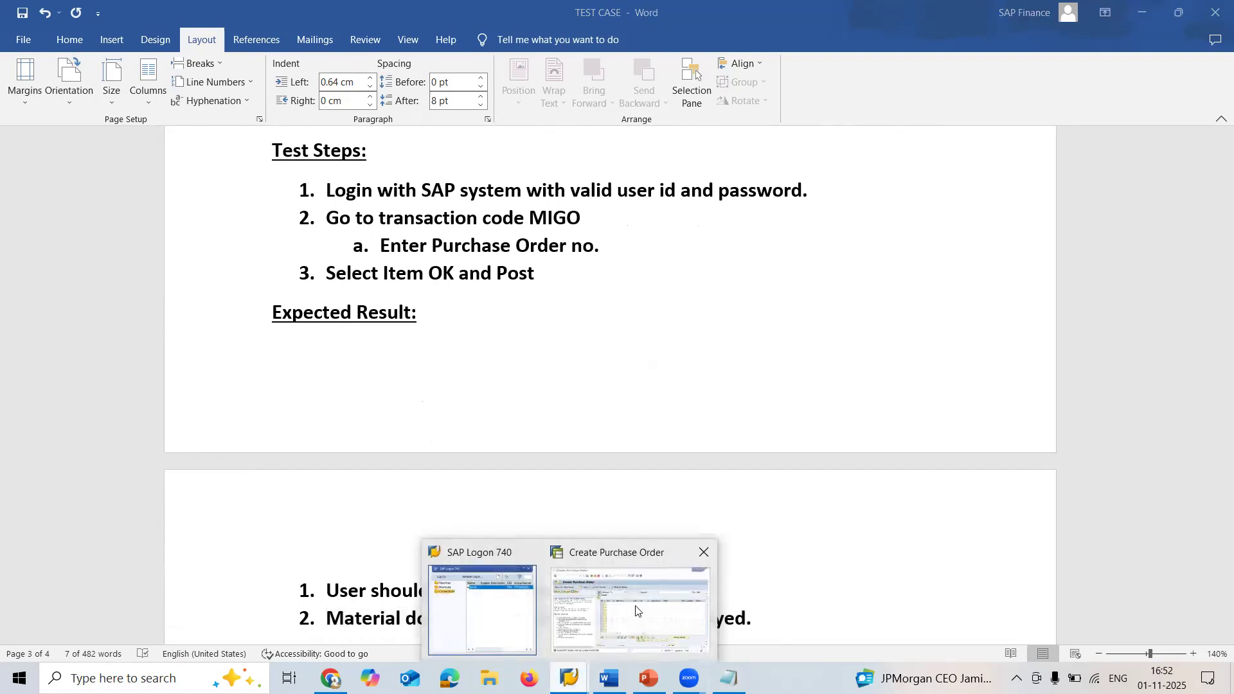
# Switch to the SAP Create Purchase Order window and go to transaction MIGO.
pyautogui.click(629, 597)
pyautogui.click(183, 65)
pyautogui.write('/NMIGO')
pyautogui.press('Return')
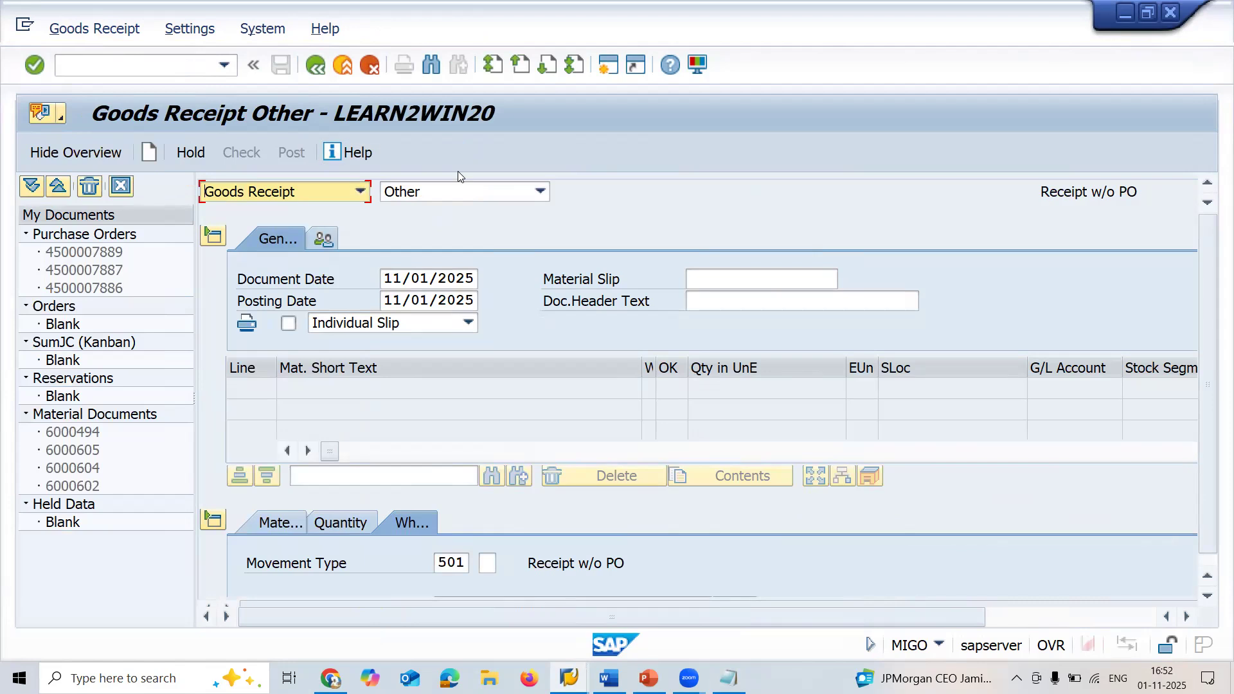
# Set the goods receipt's reference to Purchase Order and load the order using the copied purchase order number.
pyautogui.click(457, 190)
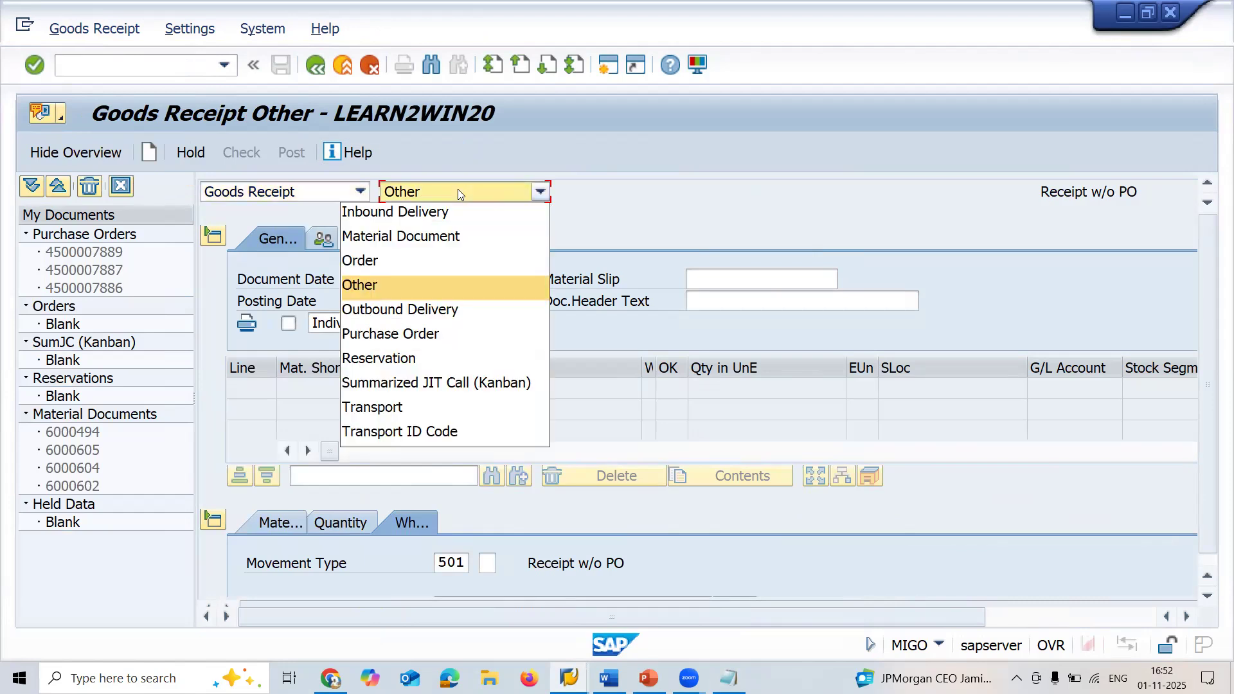
pyautogui.click(446, 333)
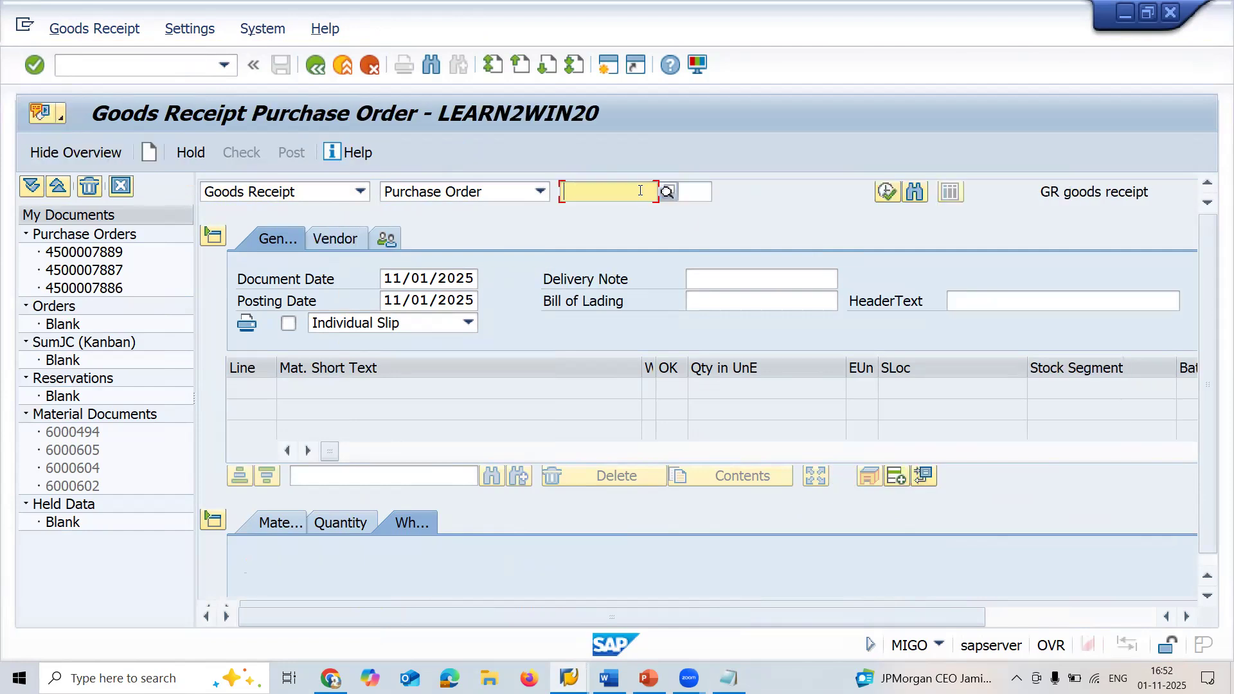
pyautogui.hotkey('ctrl', 'v')
pyautogui.press('Return')
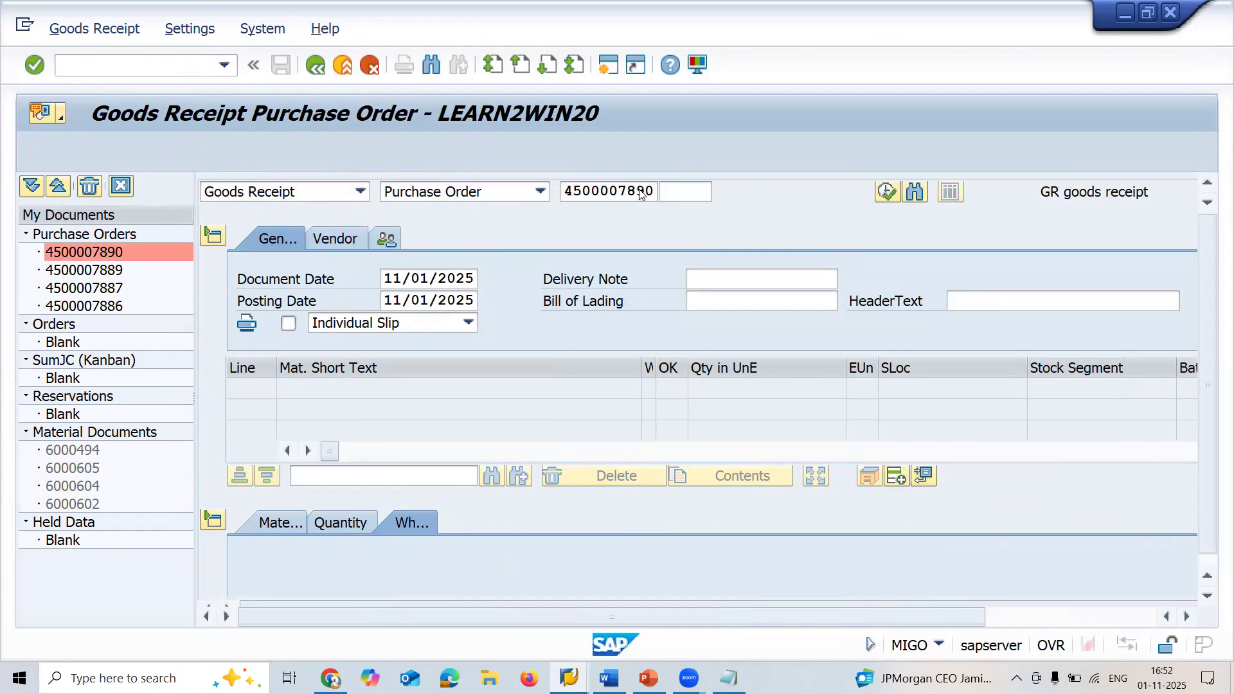
# Mark the STEERING WHEELS line as Item OK and post the goods receipt.
pyautogui.click(1140, 620)
pyautogui.click(1189, 522)
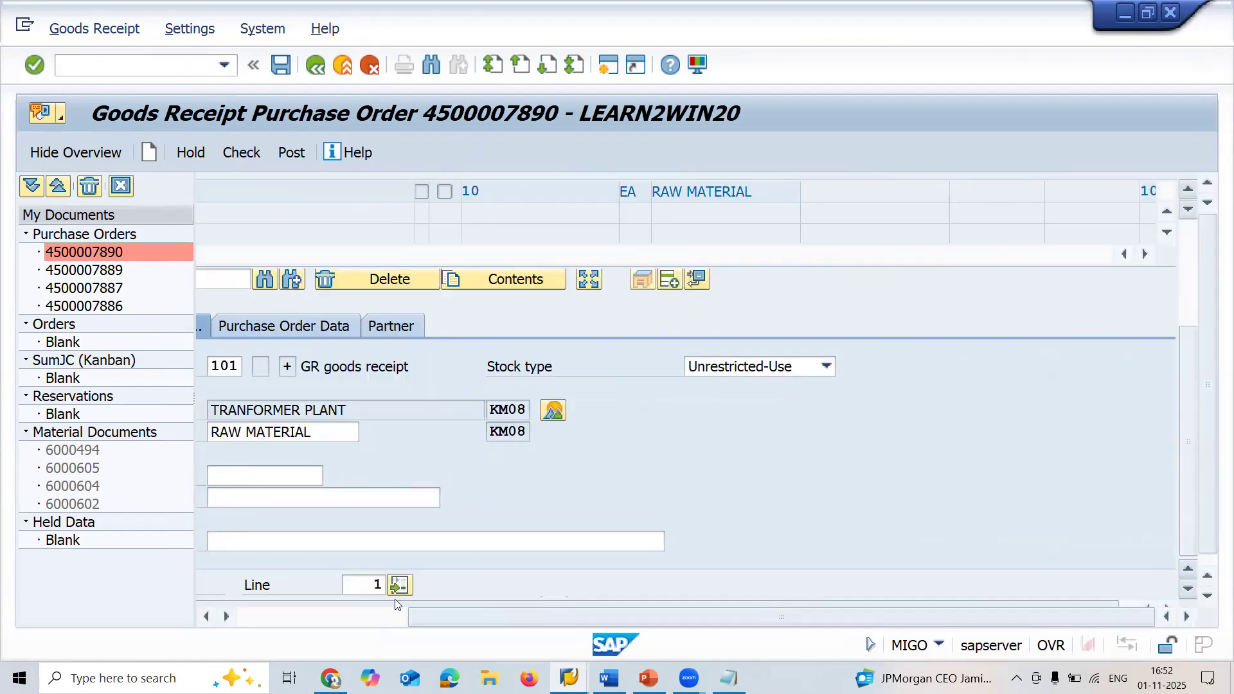
pyautogui.click(343, 618)
pyautogui.click(298, 584)
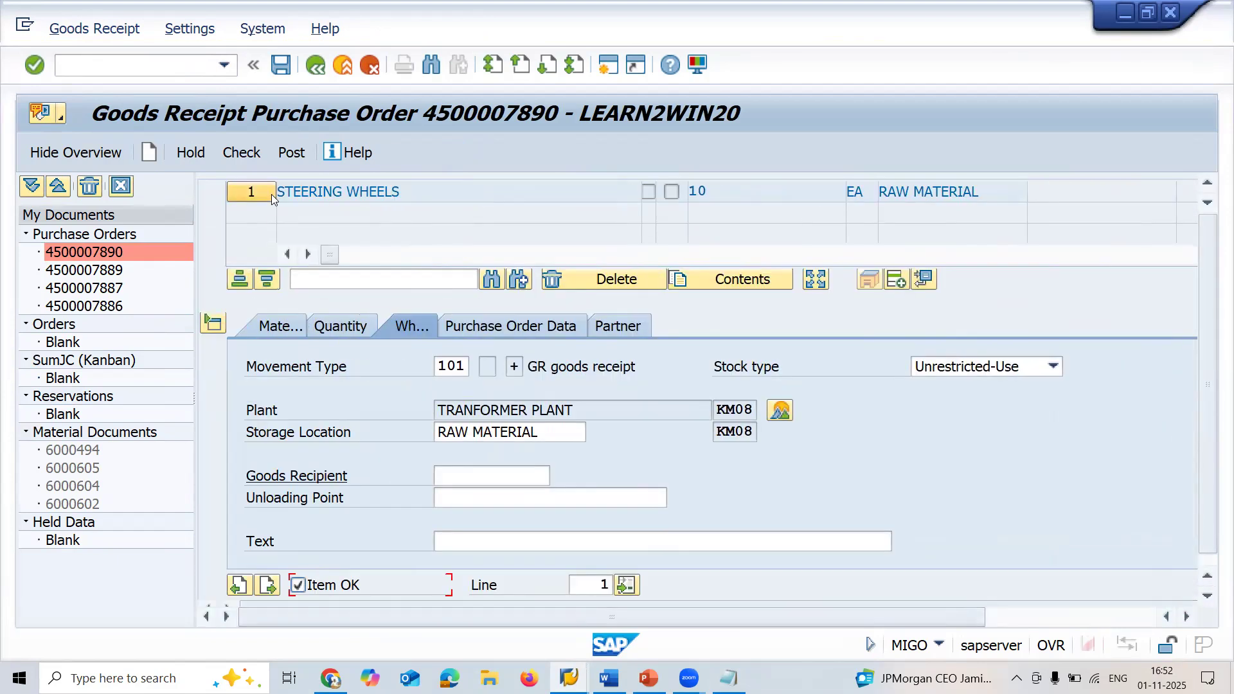
pyautogui.click(291, 153)
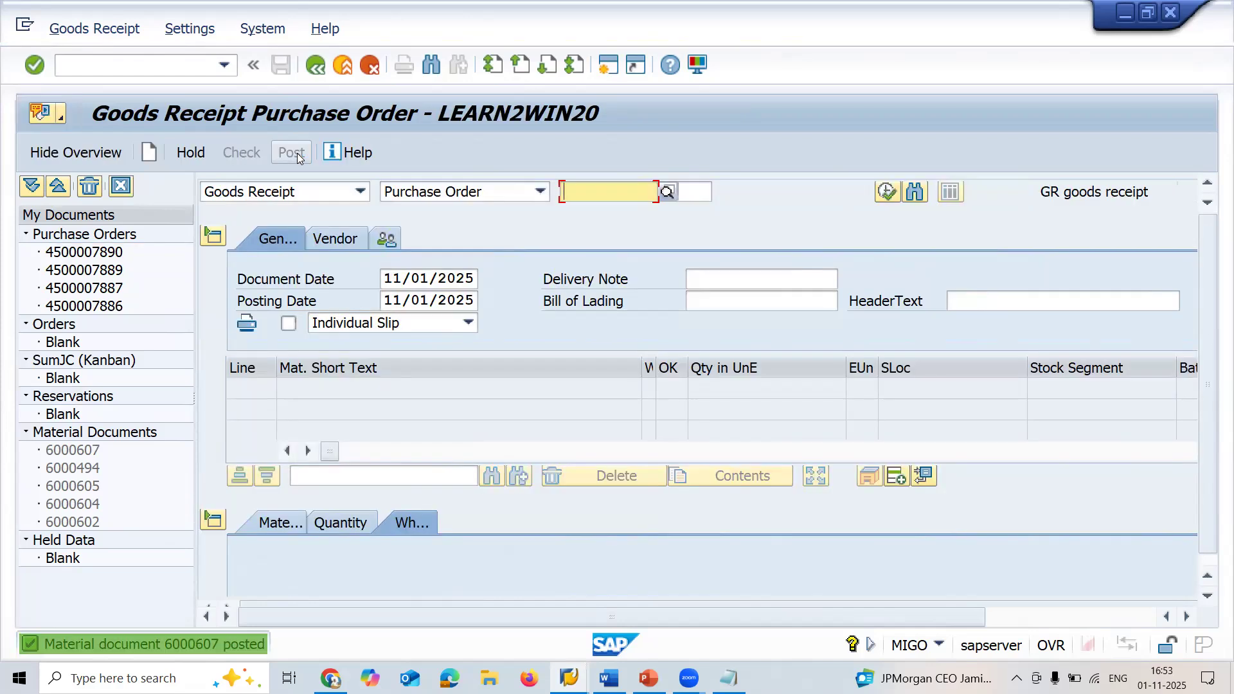
# Switch to the Word document and record Pass under SAPMM-03's actual result.
pyautogui.hotkey('alt', 'Tab')
pyautogui.press('Down')
pyautogui.press('Down')
pyautogui.press('Down')
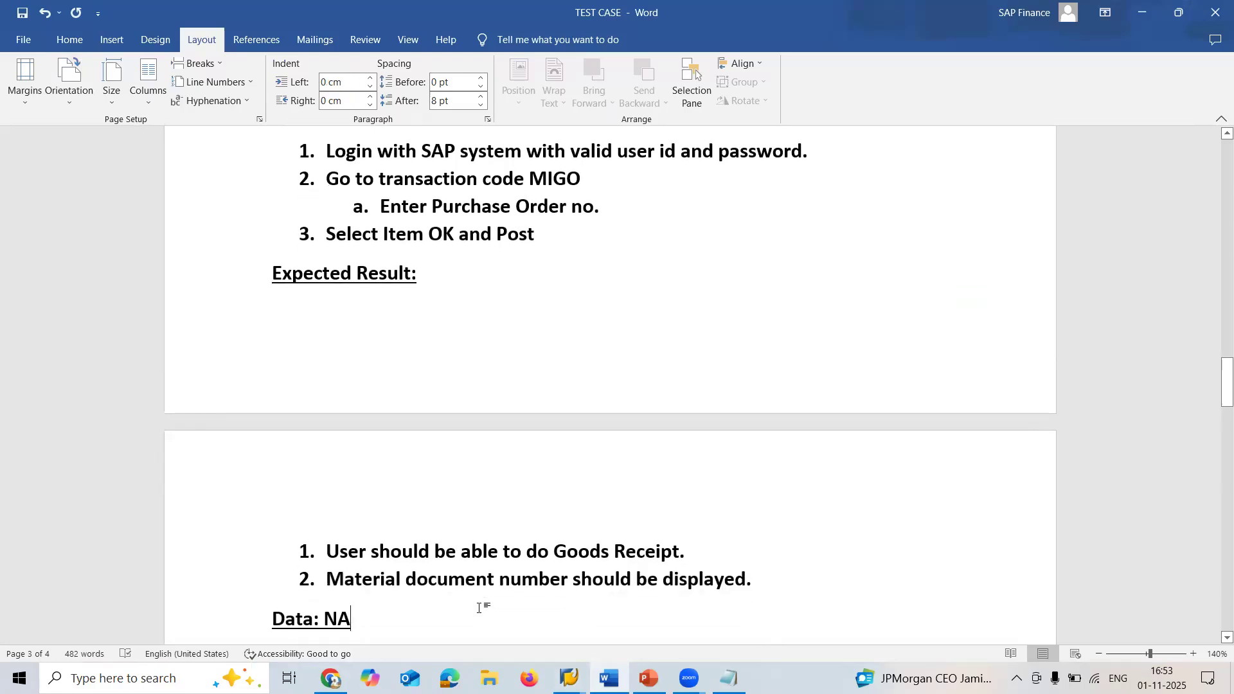
pyautogui.press('Up')
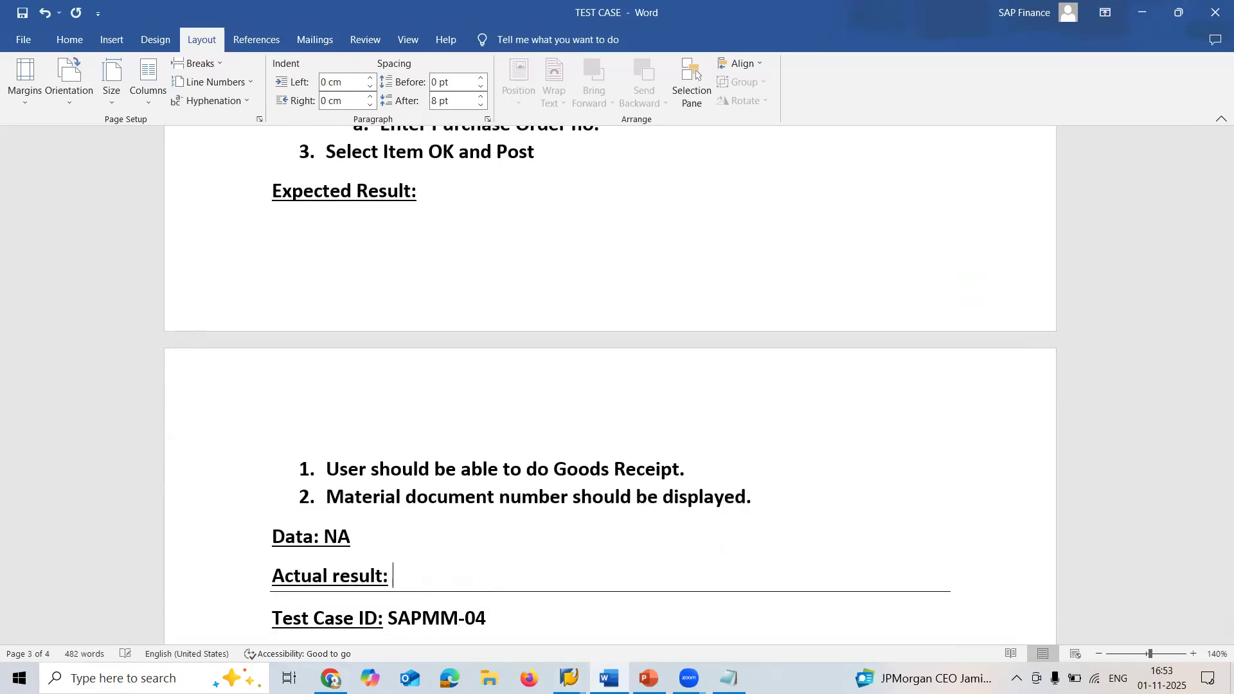
pyautogui.press('Return')
pyautogui.write('pASS')
pyautogui.press('Return')
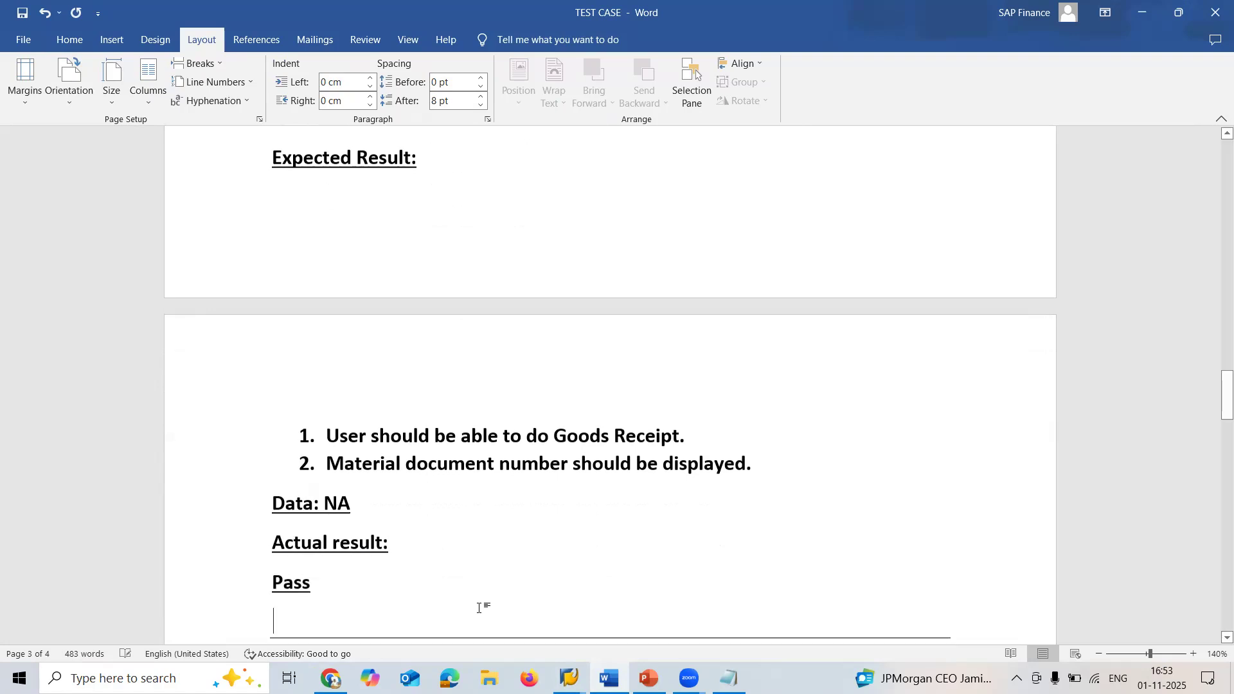
# Examine test case SAPMM-04, highlighting its description about goods returns and reading through its test steps.
pyautogui.press('Down')
pyautogui.press('Down')
pyautogui.press('Down')
pyautogui.press('Down')
pyautogui.scroll(-2, 478, 608)
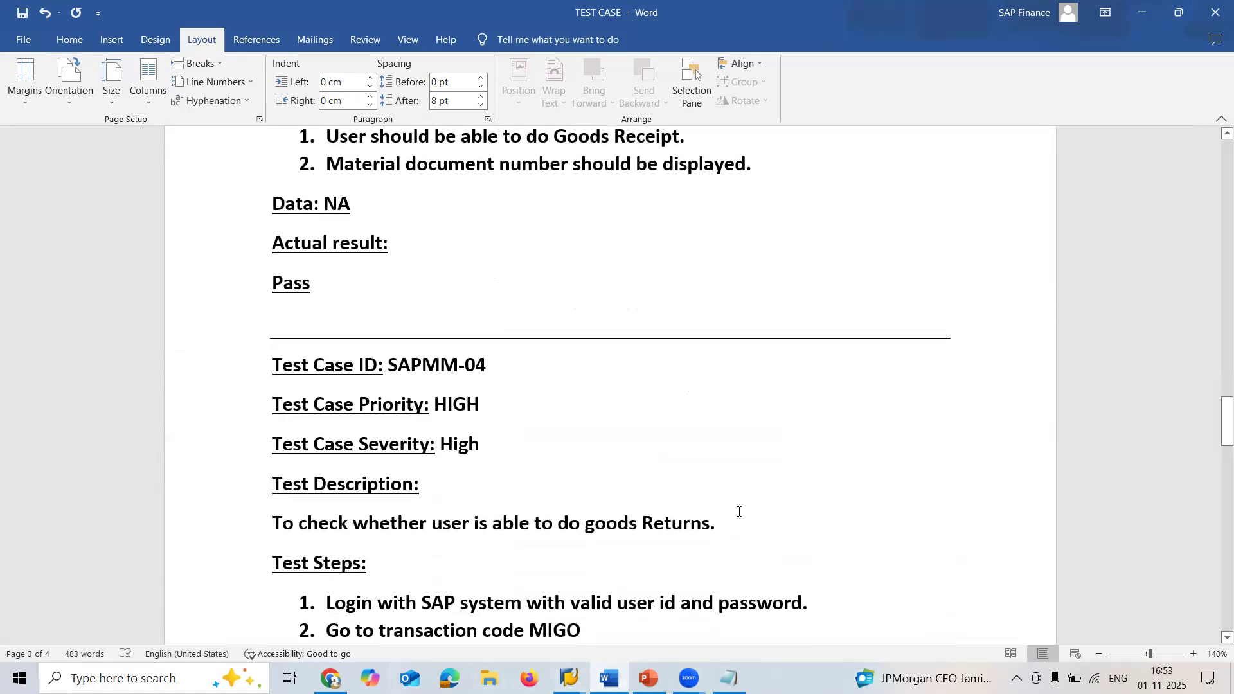
pyautogui.tripleClick(684, 525)
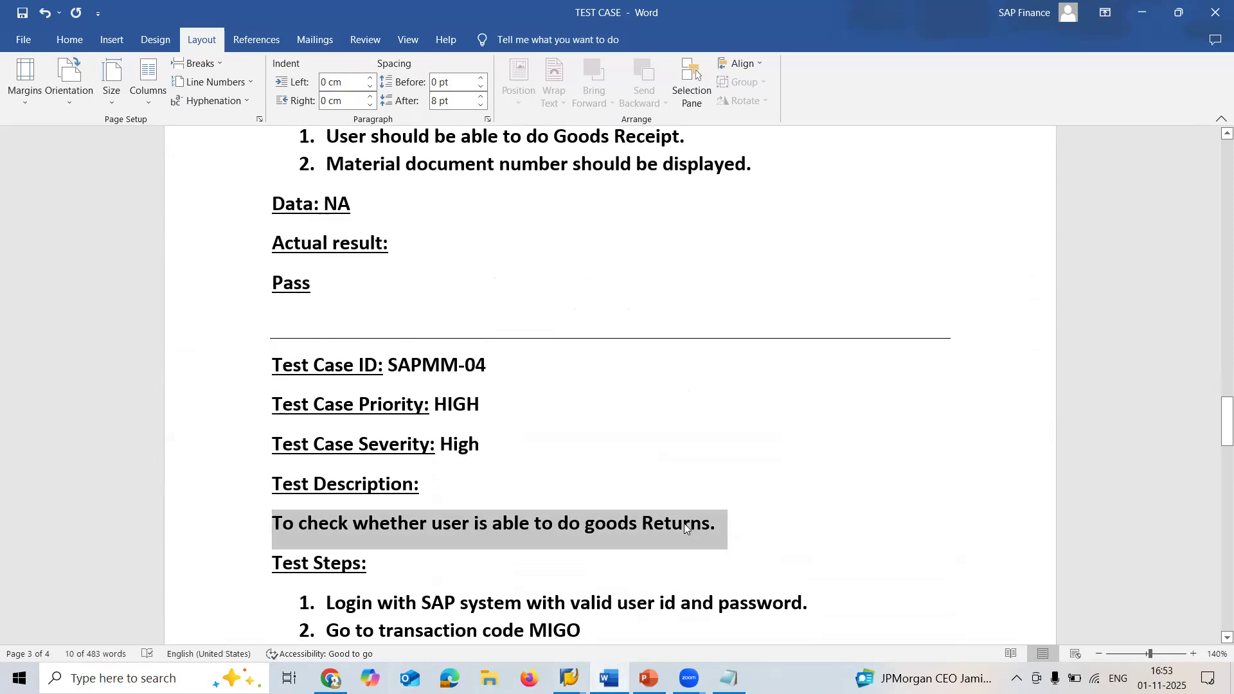
pyautogui.press('Down')
pyautogui.press('Down')
pyautogui.press('Down')
pyautogui.press('Down')
pyautogui.press('Down')
pyautogui.press('Down')
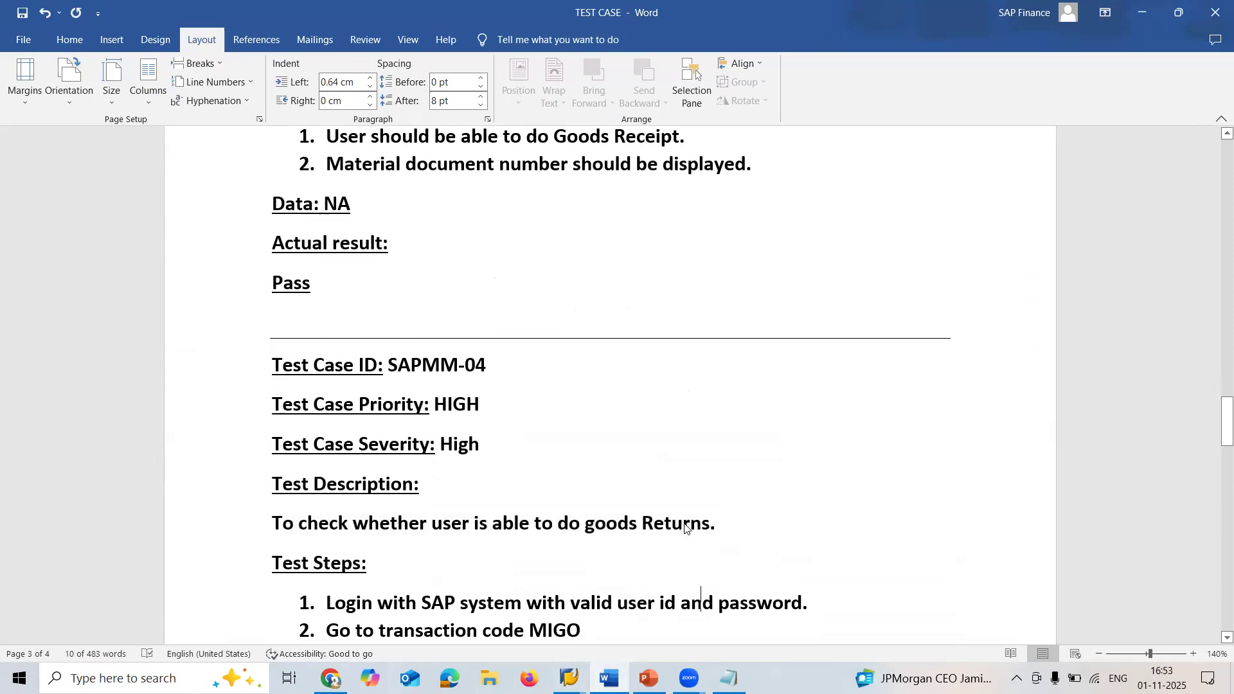
pyautogui.press('Down')
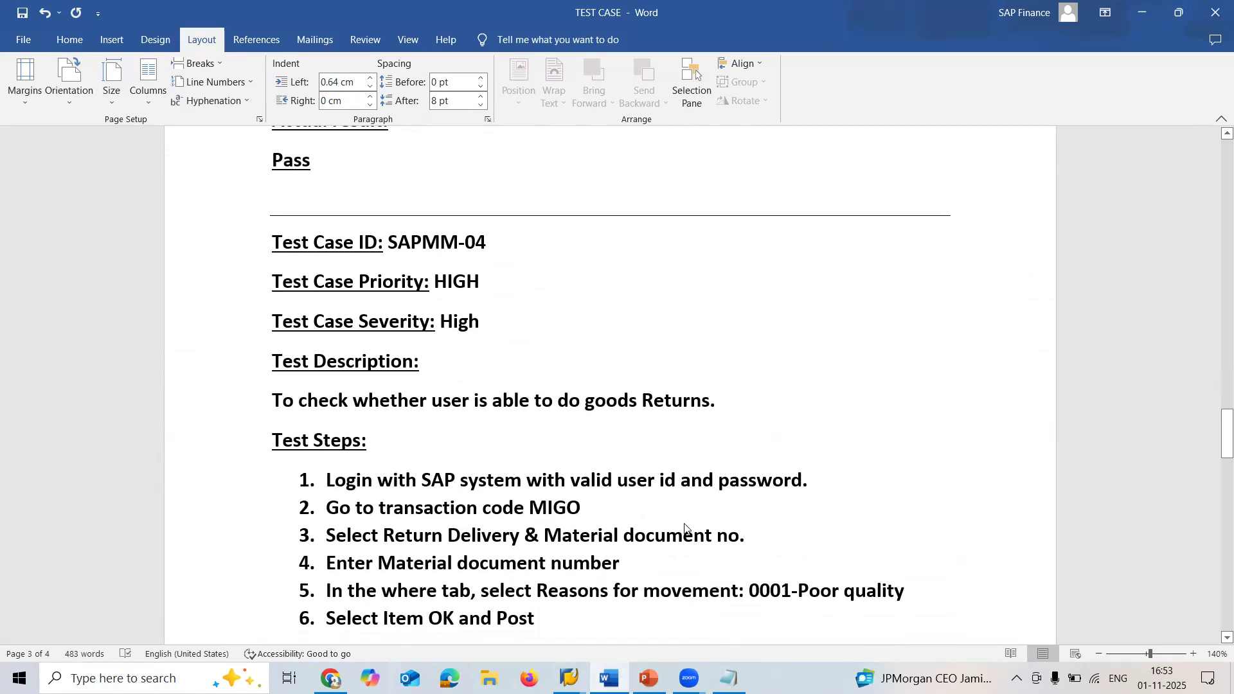
# Switch to SAP and change the MIGO action from Goods Receipt to Return Delivery.
pyautogui.hotkey('alt', 'Tab')
pyautogui.click(330, 193)
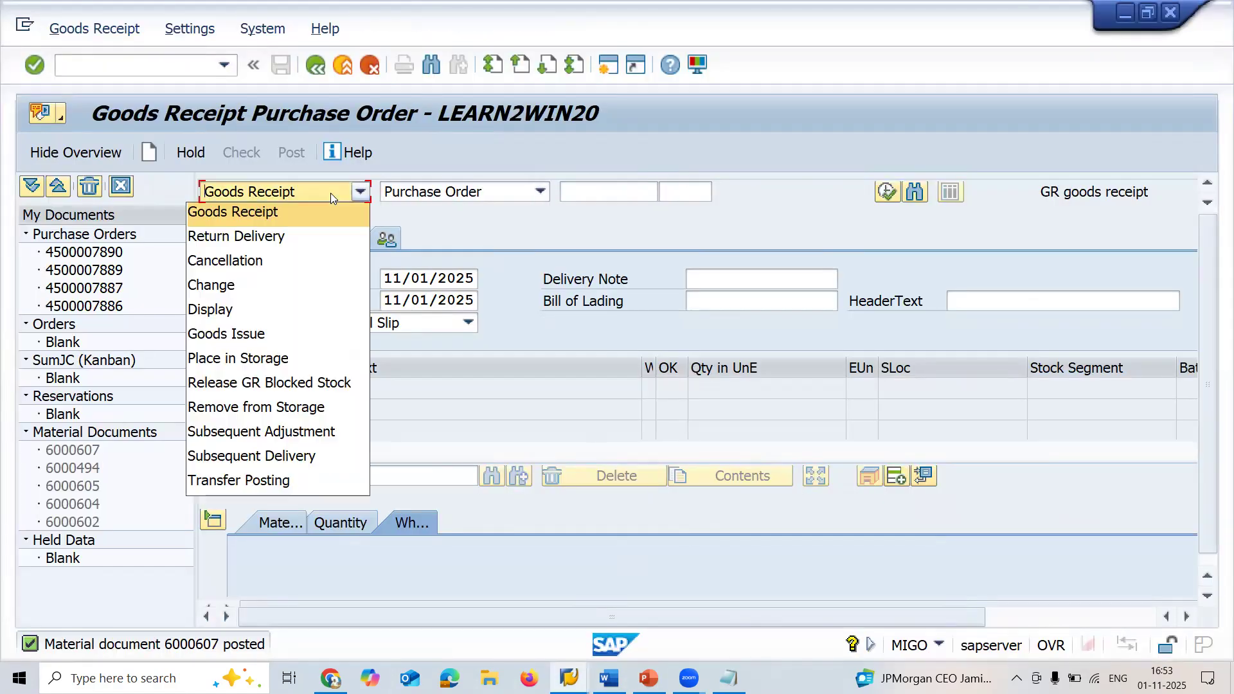
pyautogui.click(319, 235)
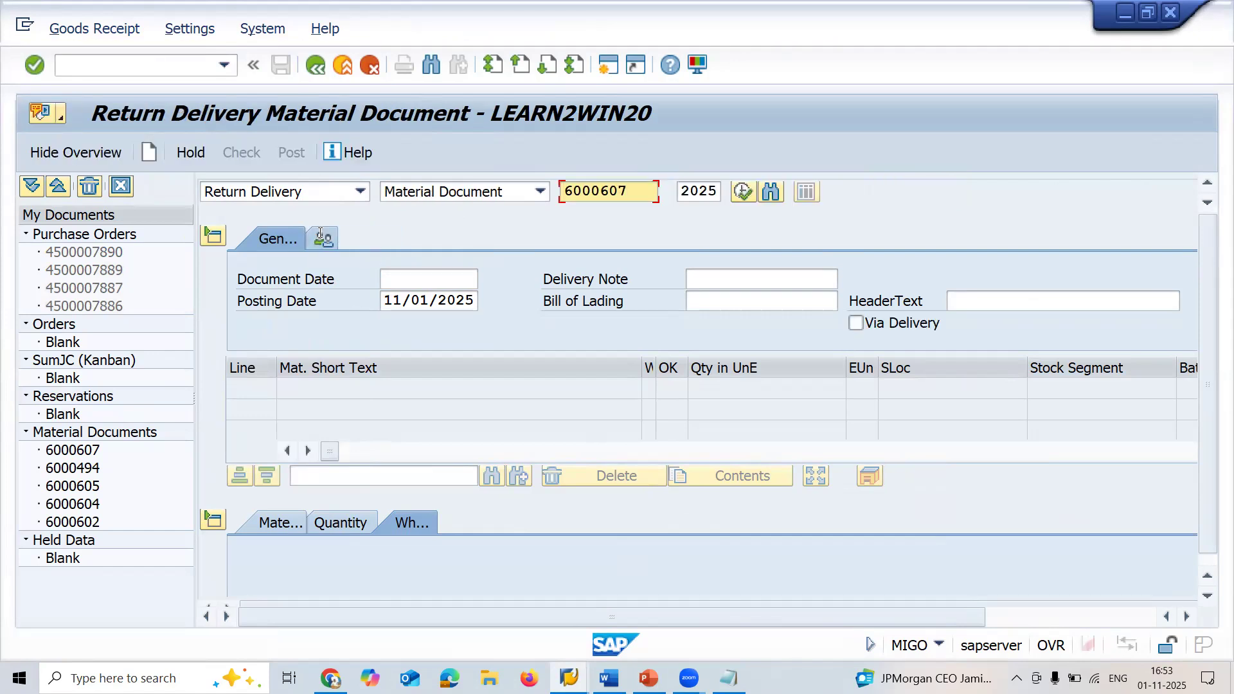
# Return to the Word document and highlight SAPMM-04's test steps 3 to 6 one after another.
pyautogui.hotkey('alt', 'Tab')
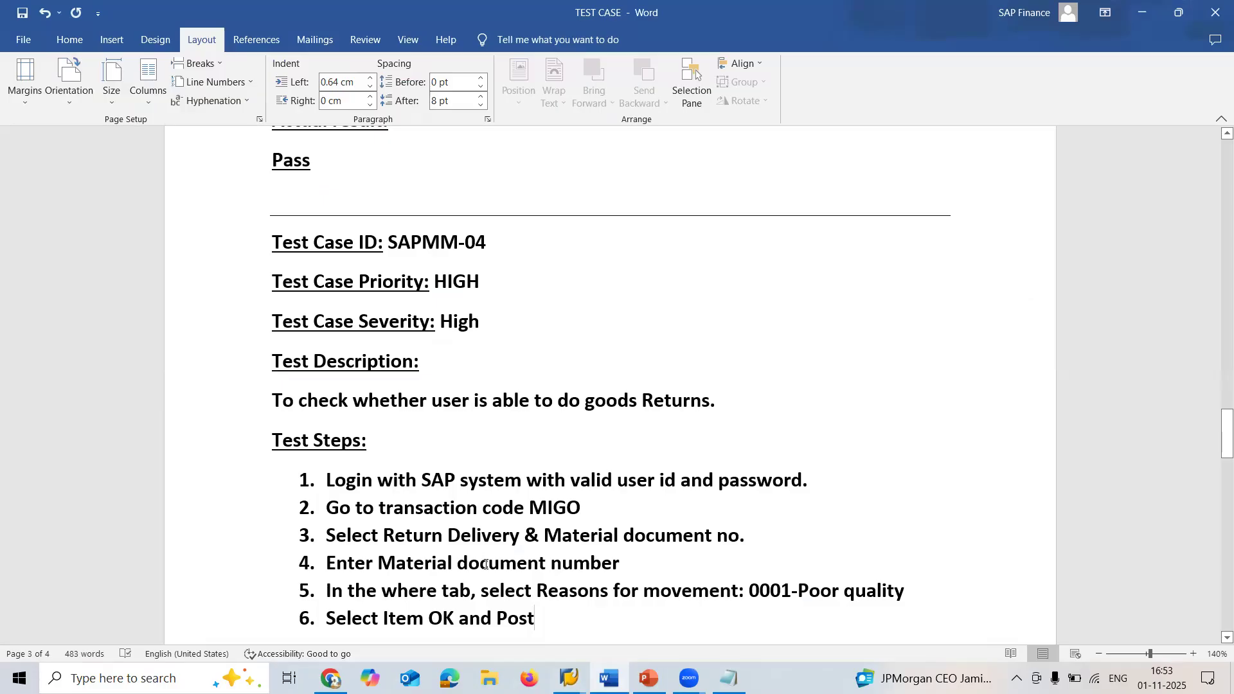
pyautogui.tripleClick(328, 537)
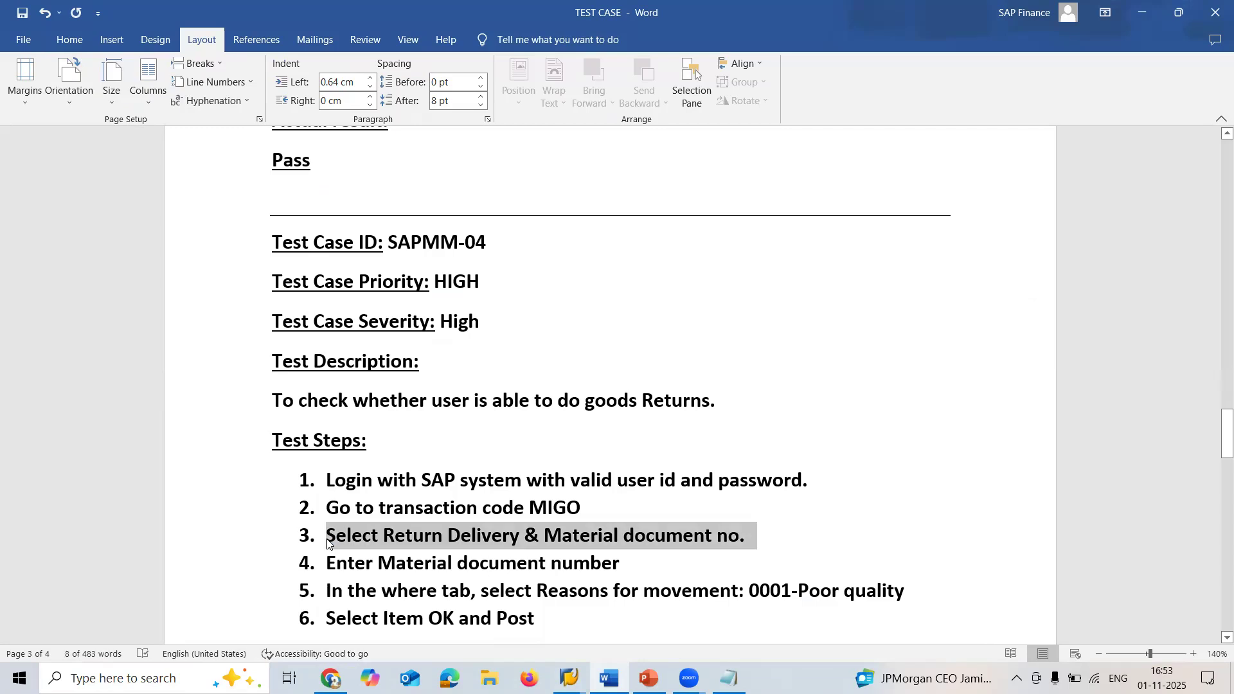
pyautogui.press('Down')
pyautogui.press('Home')
pyautogui.hotkey('shift', 'Down')
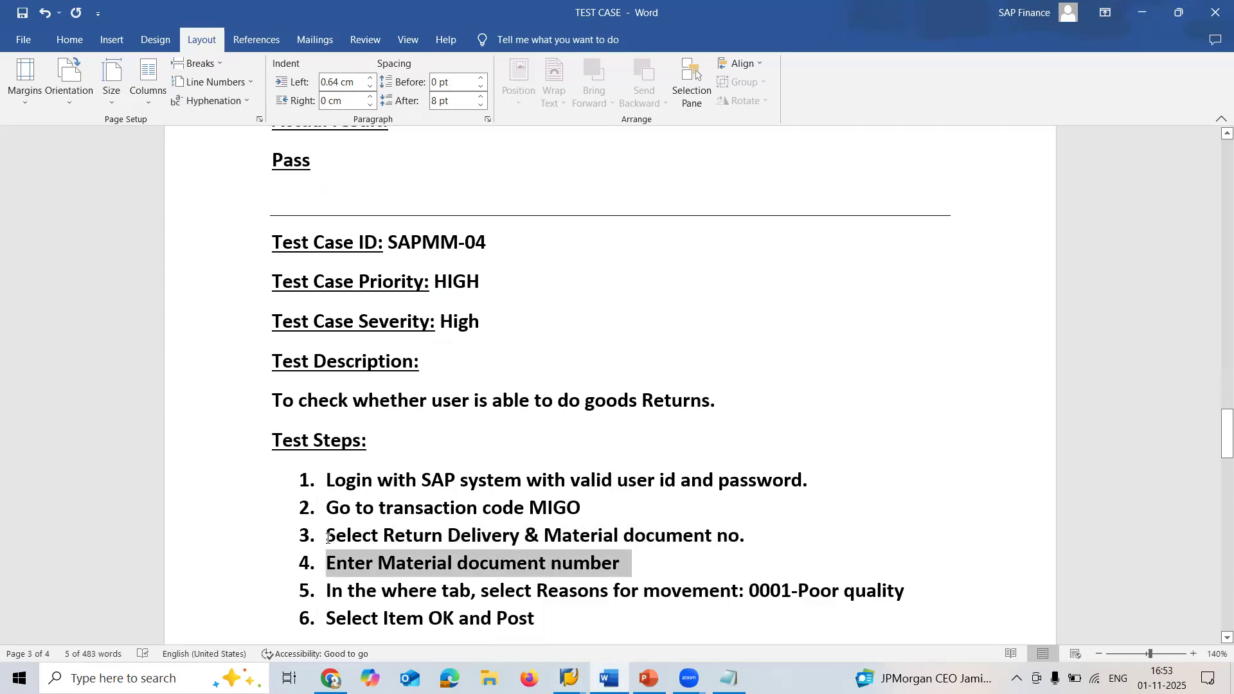
pyautogui.press('Down')
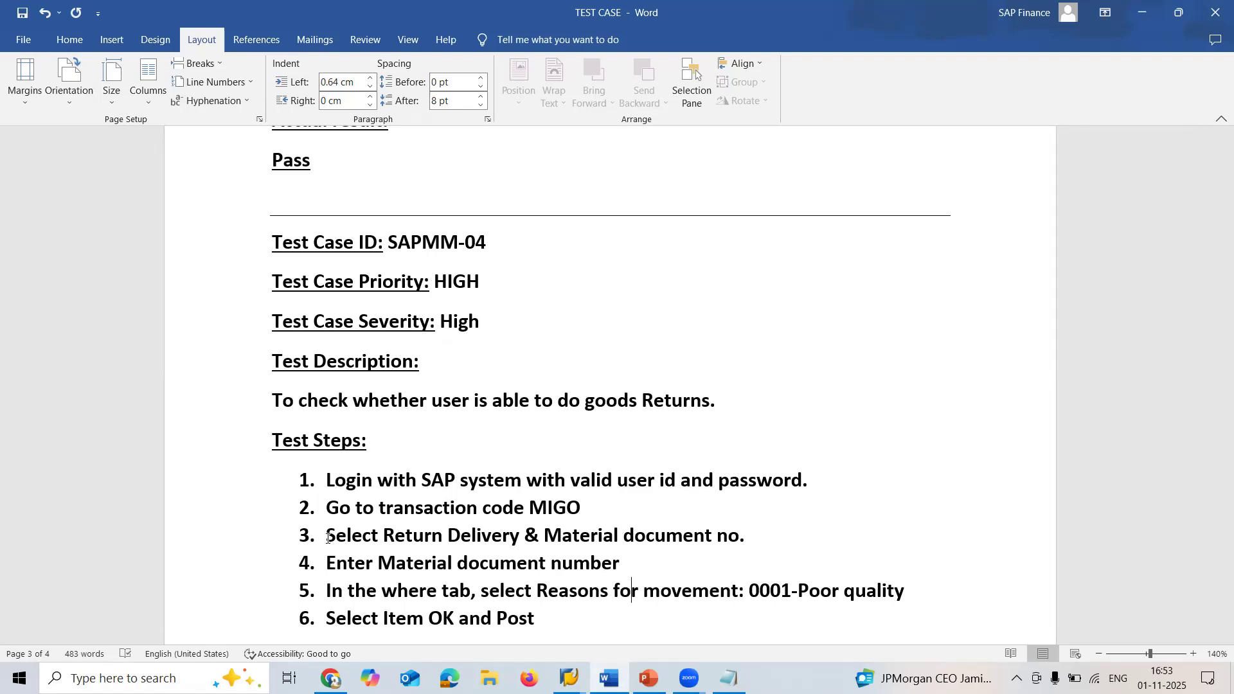
pyautogui.press('Home')
pyautogui.hotkey('shift', 'Down')
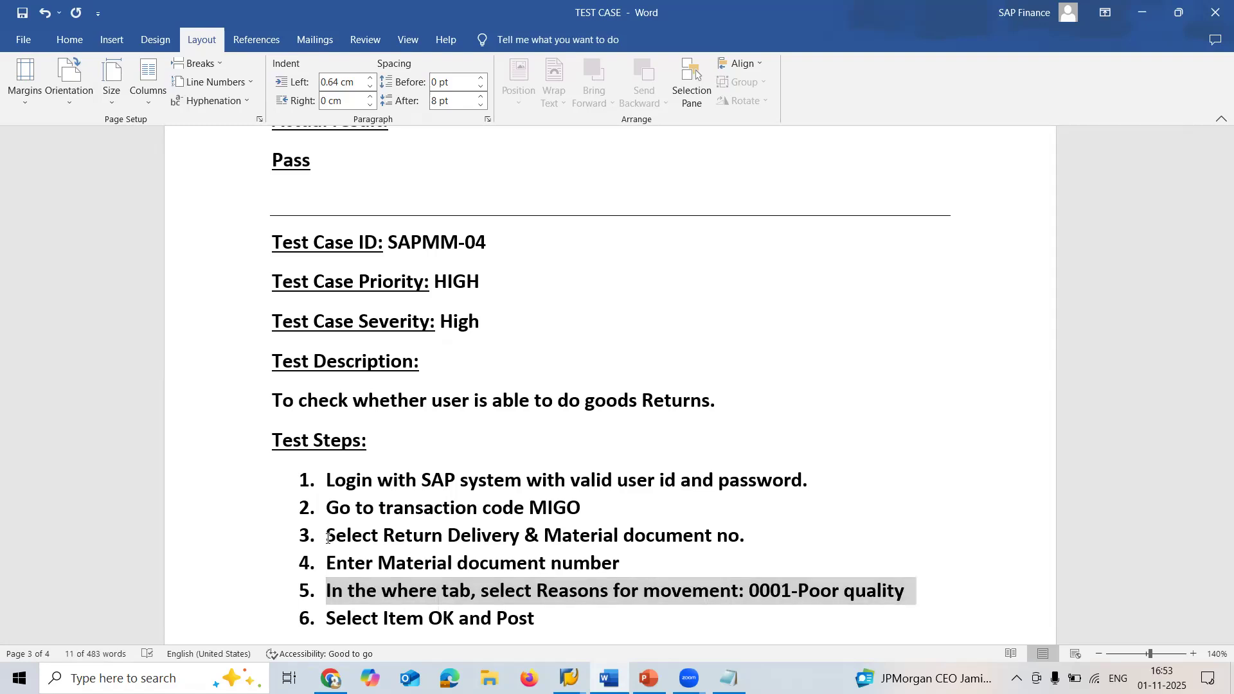
pyautogui.press('Down')
pyautogui.press('Home')
pyautogui.hotkey('shift', 'Down')
# Read SAPMM-04's expected result and place the cursor at the end of its Actual result line.
pyautogui.press('Down')
pyautogui.press('Down')
pyautogui.press('Down')
pyautogui.press('Down')
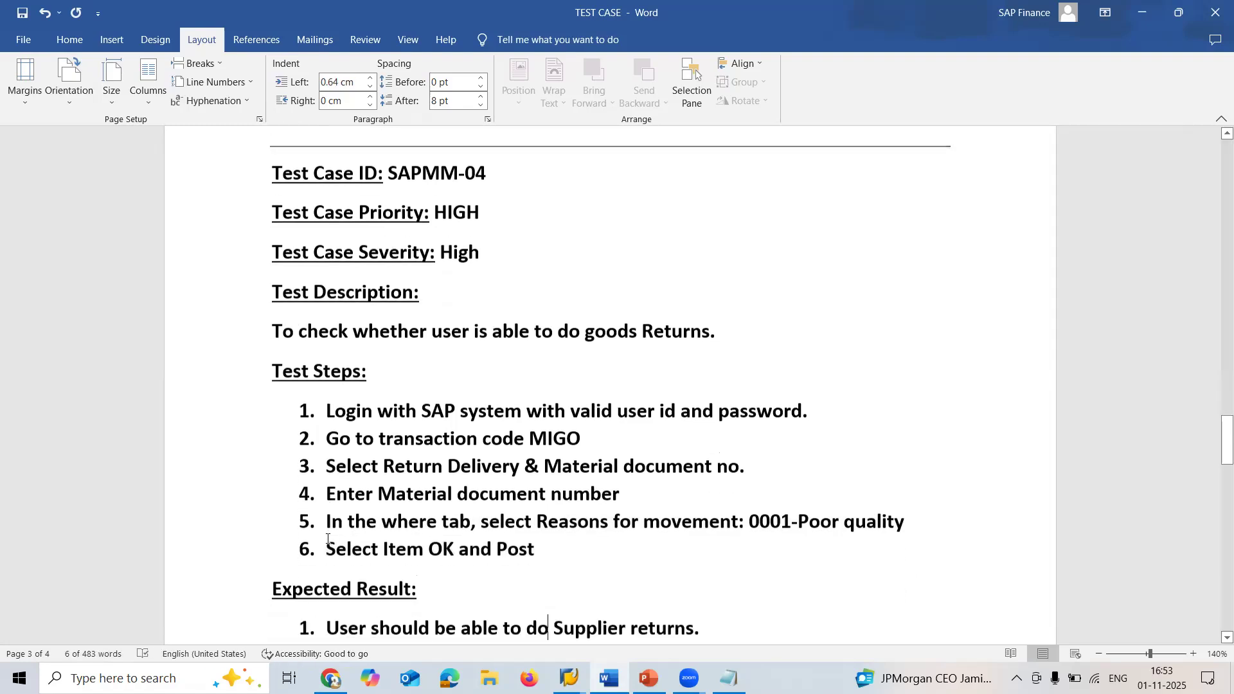
pyautogui.press('End')
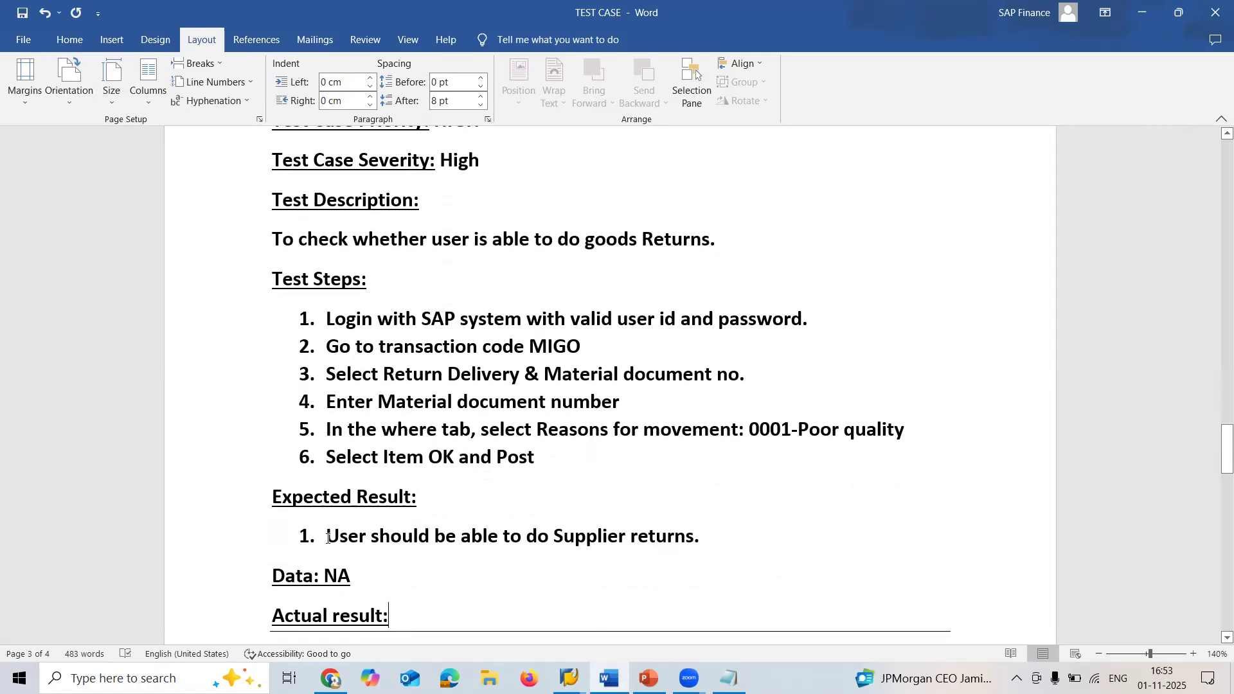
# Switch to SAP, load the prefilled material document for the return delivery and bring its item details into view.
pyautogui.hotkey('alt', 'Tab')
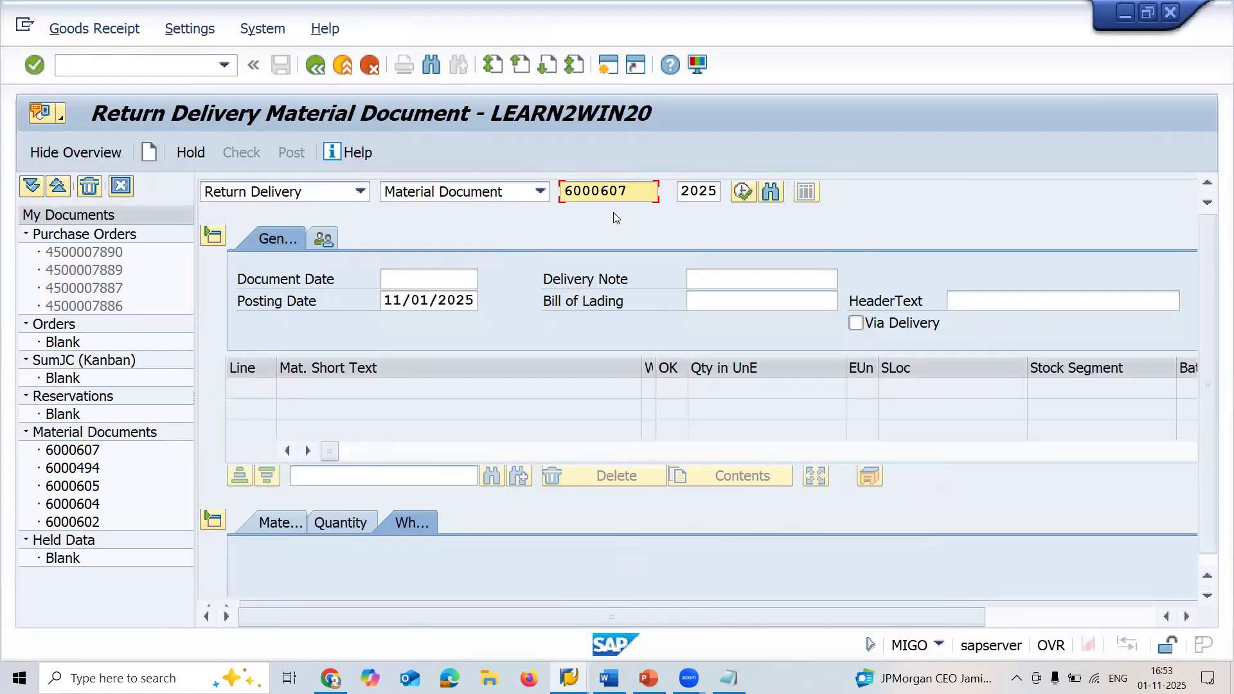
pyautogui.press('Return')
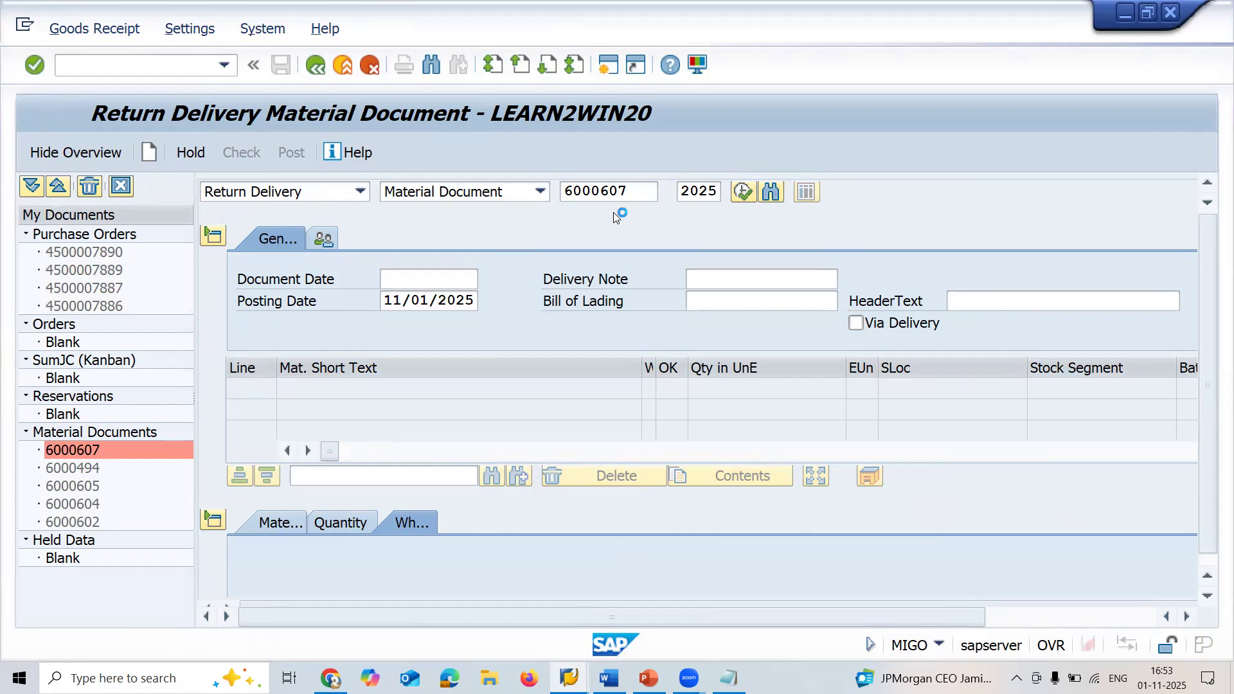
pyautogui.click(1141, 622)
pyautogui.click(1191, 528)
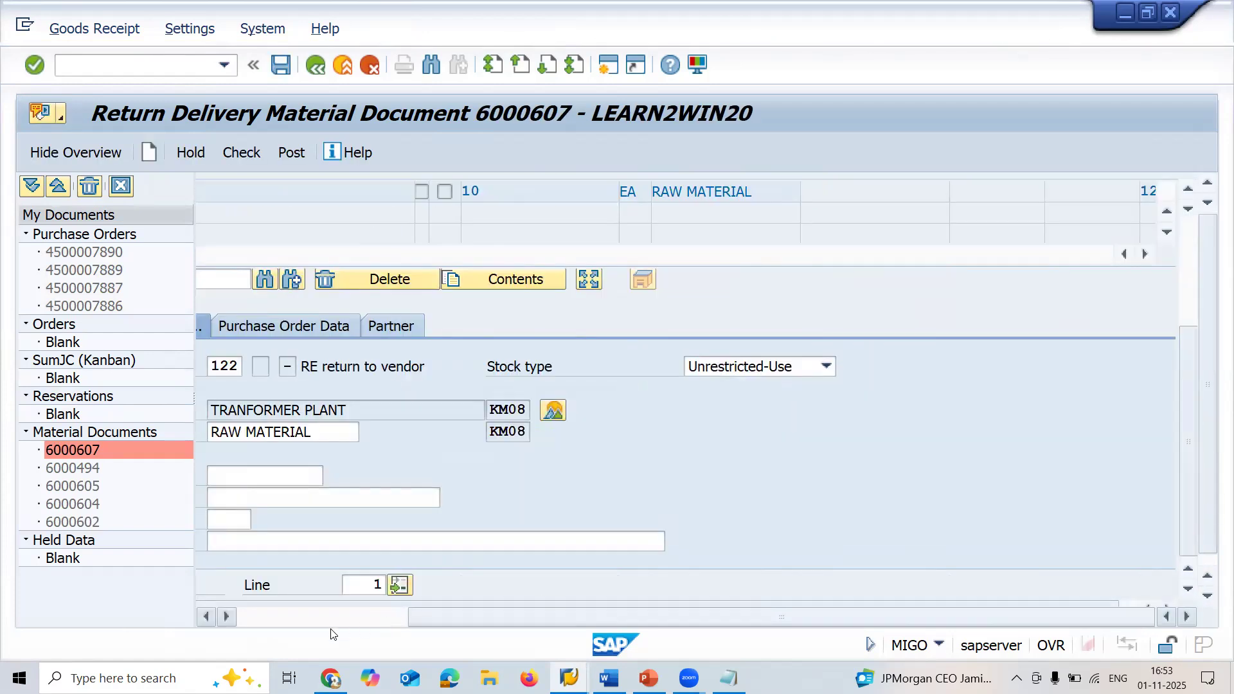
# Set the return item's reason for movement to 0001, mark it Item OK and post the return delivery.
pyautogui.click(311, 619)
pyautogui.click(457, 526)
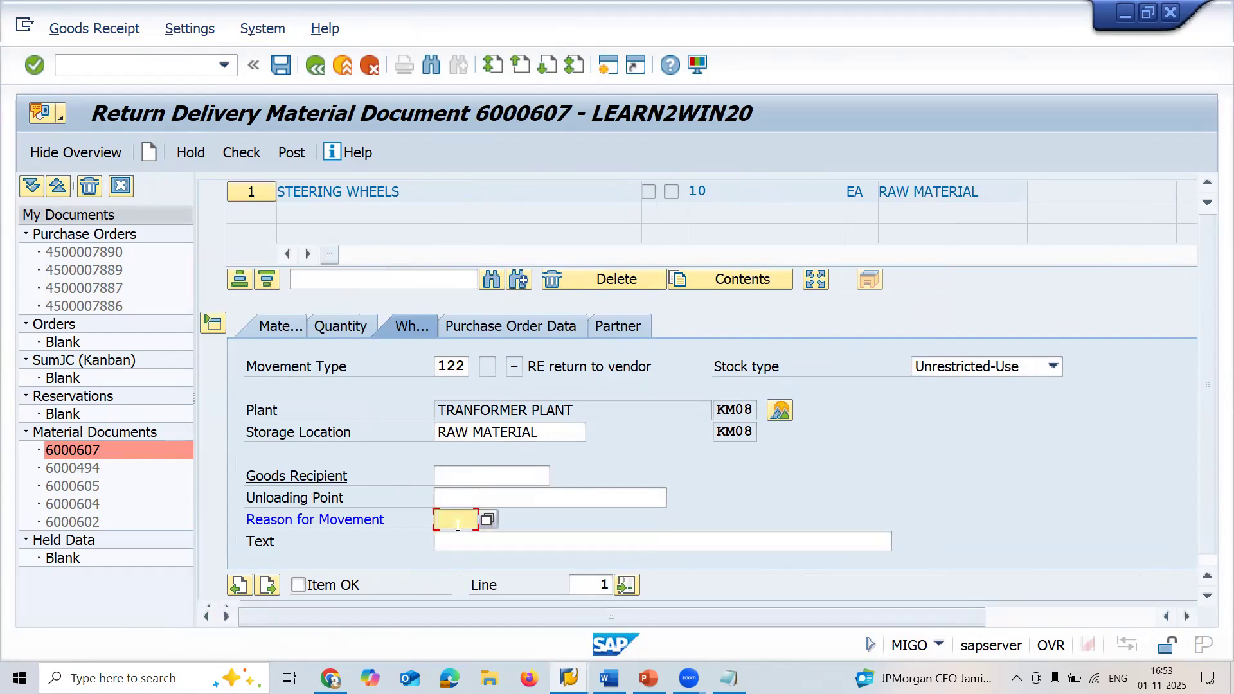
pyautogui.click(486, 522)
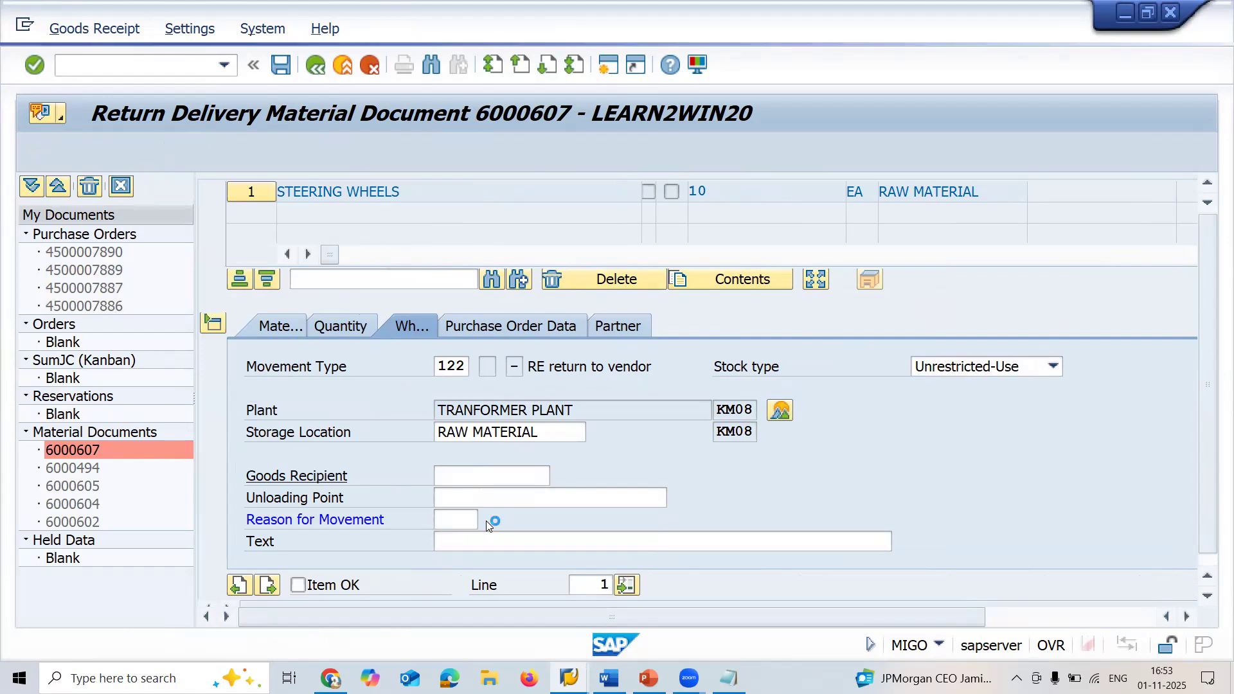
pyautogui.doubleClick(264, 407)
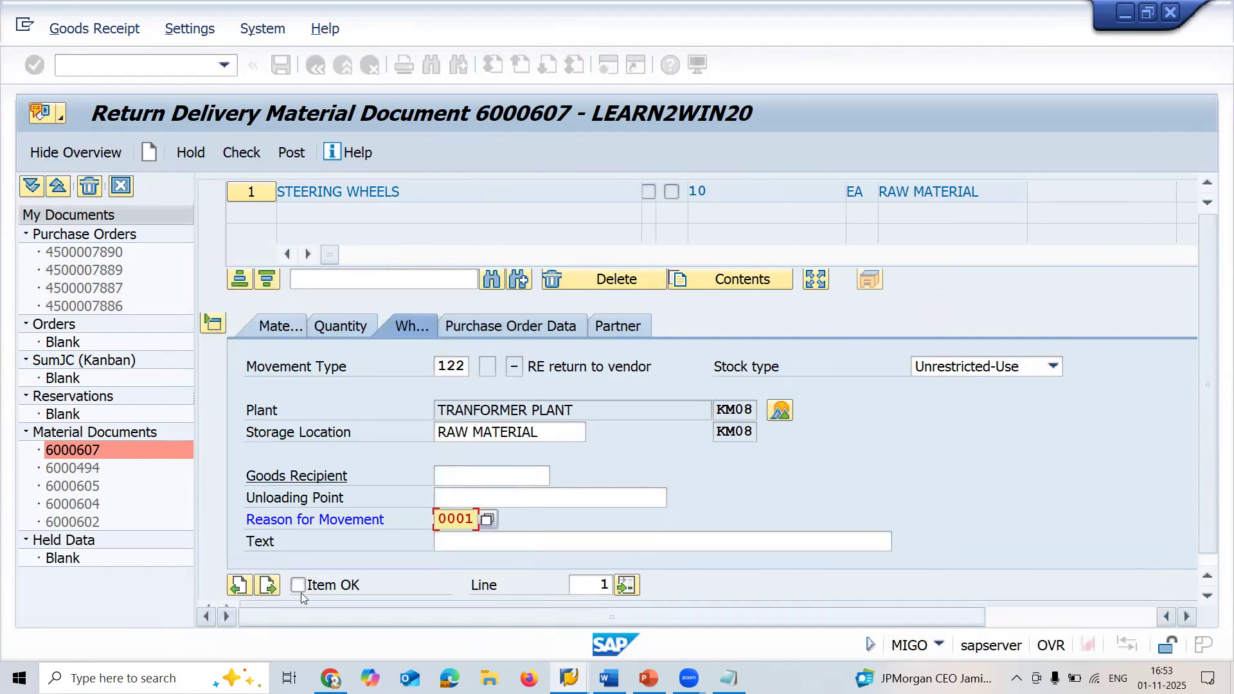
pyautogui.hotkey('ctrl', 's')
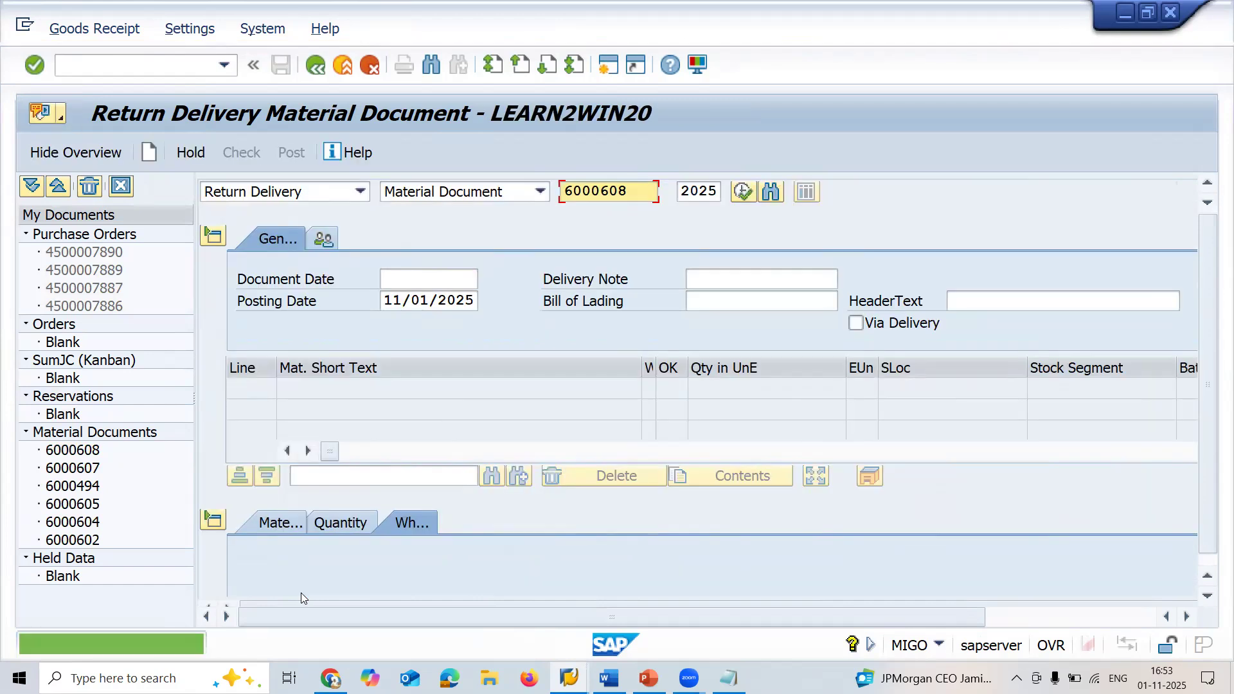
# Switch to the Word document and record Pass under SAPMM-04's actual result.
pyautogui.hotkey('alt', 'Tab')
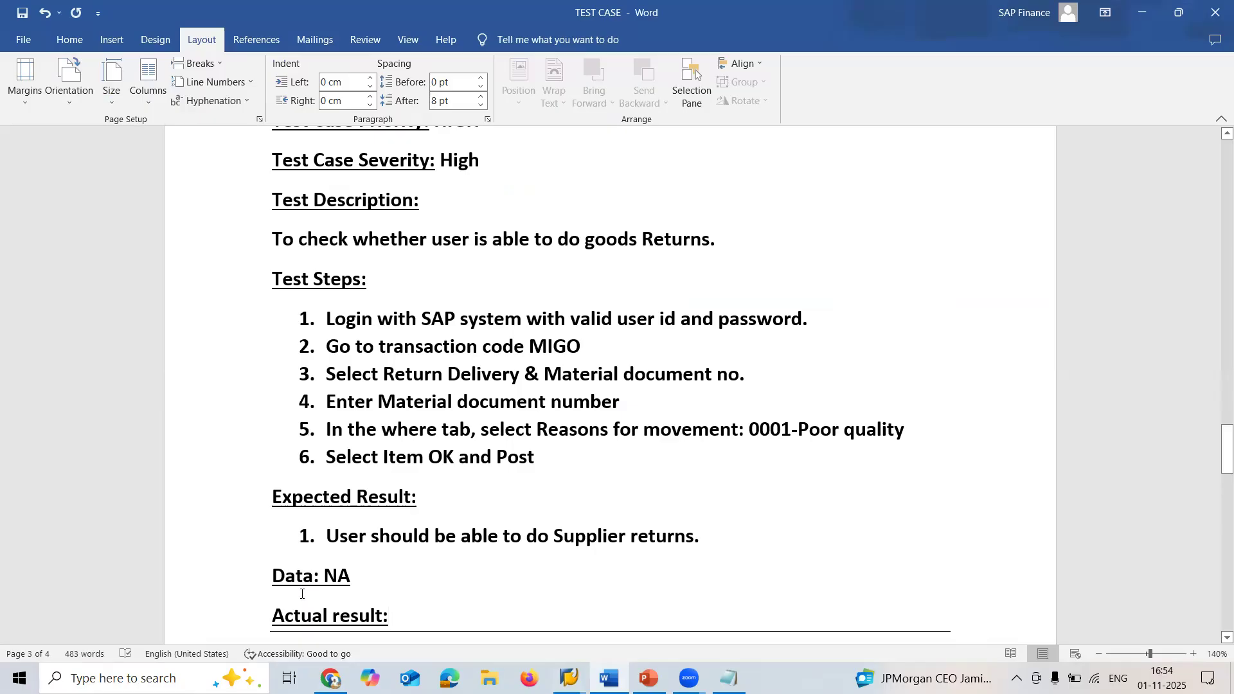
pyautogui.scroll(-1, 301, 594)
pyautogui.press('Return')
pyautogui.write('Pass')
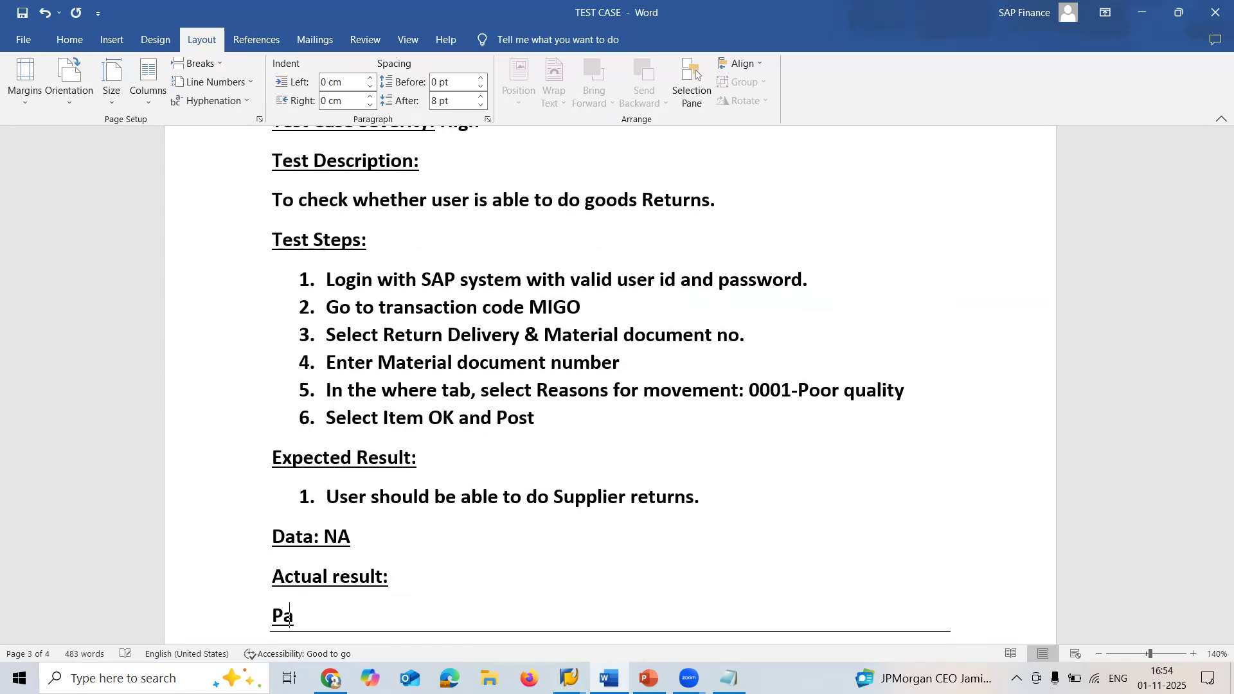
# Examine test case SAPMM-05 and highlight its description about posting stock without a purchase order.
pyautogui.press('Down')
pyautogui.press('Down')
pyautogui.press('Down')
pyautogui.press('Down')
pyautogui.press('Down')
pyautogui.press('Down')
pyautogui.press('Down')
pyautogui.press('Down')
pyautogui.press('Down')
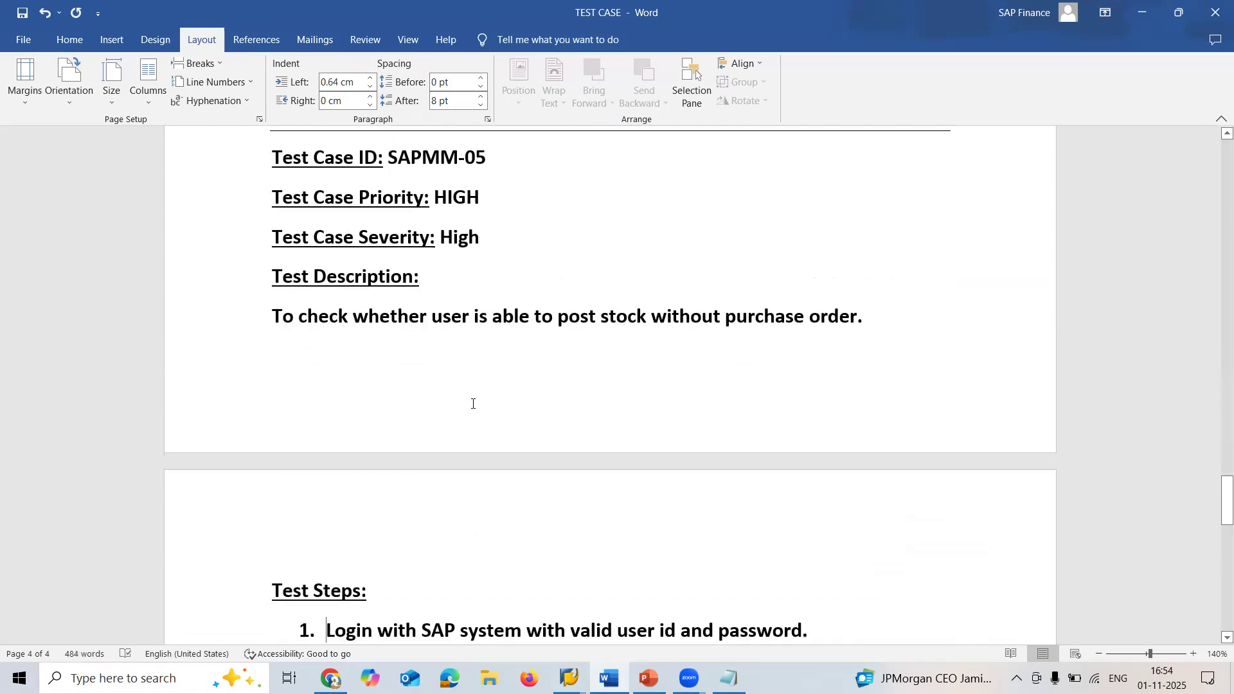
pyautogui.click(500, 315)
pyautogui.tripleClick(499, 315)
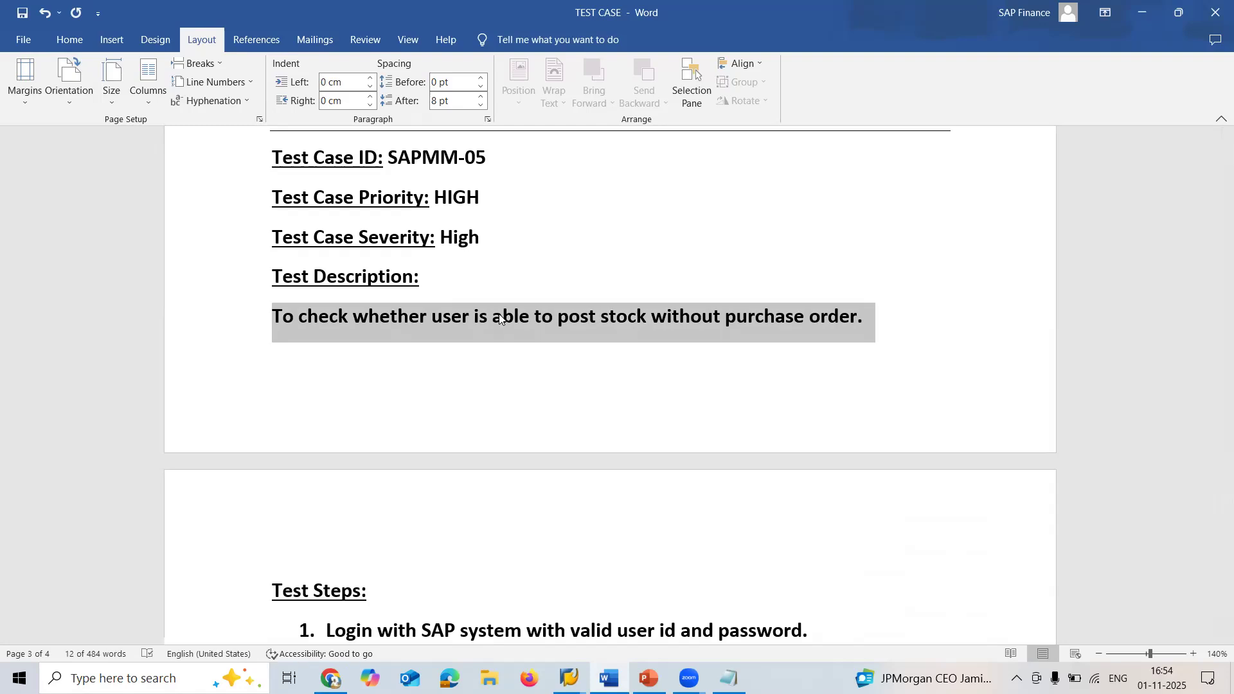
# Examine the test steps of SAPMM-05 and highlight the instruction to select Goods Receipt & other.
pyautogui.hotkey('alt', 'Tab')
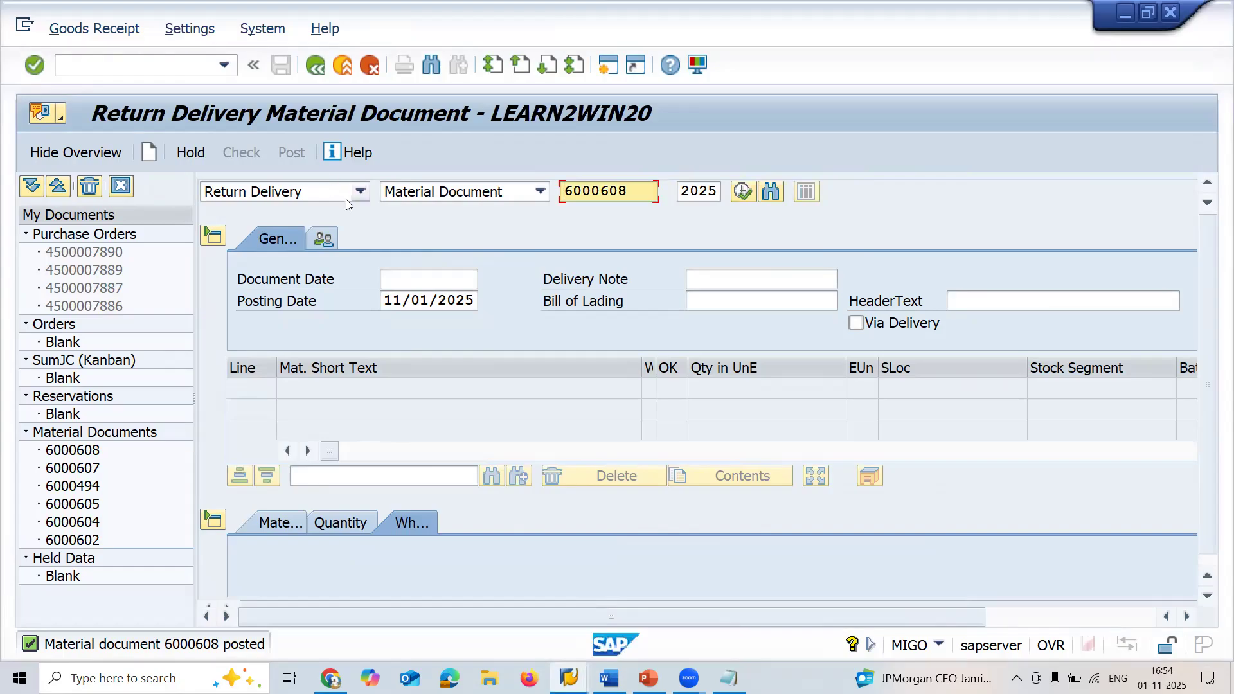
pyautogui.hotkey('alt', 'Tab')
pyautogui.press('Down')
pyautogui.press('Down')
pyautogui.press('Down')
pyautogui.press('Down')
pyautogui.press('Down')
pyautogui.press('Down')
pyautogui.press('Down')
pyautogui.press('Down')
pyautogui.press('Down')
pyautogui.press('Down')
pyautogui.press('Down')
pyautogui.press('Down')
pyautogui.press('Up')
pyautogui.press('Up')
pyautogui.press('Up')
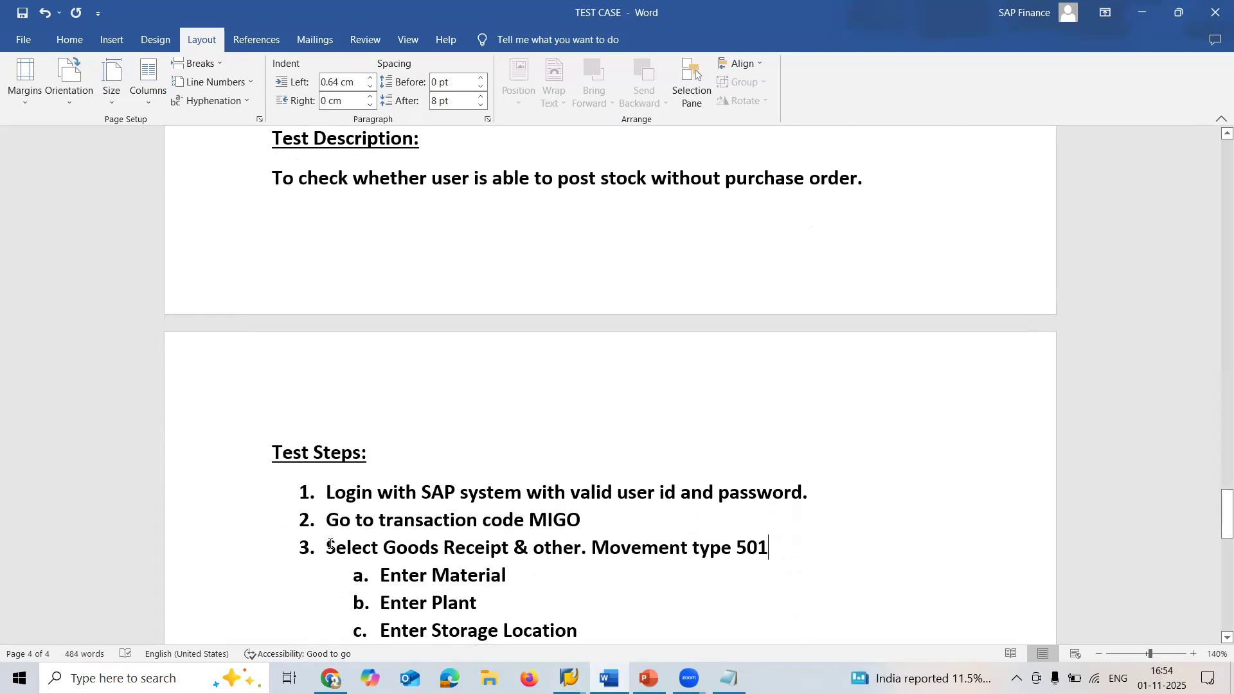
pyautogui.hotkey('shift', 'Right')
pyautogui.hotkey('shift', 'Right')
pyautogui.hotkey('shift', 'Right')
pyautogui.hotkey('shift', 'Right')
pyautogui.hotkey('shift', 'Right')
pyautogui.hotkey('shift', 'Right')
pyautogui.hotkey('shift', 'Right')
pyautogui.hotkey('shift', 'Right')
pyautogui.hotkey('shift', 'Right')
pyautogui.hotkey('shift', 'Right')
pyautogui.hotkey('shift', 'Right')
pyautogui.hotkey('shift', 'Right')
pyautogui.hotkey('shift', 'Right')
pyautogui.hotkey('shift', 'Right')
pyautogui.hotkey('shift', 'Right')
pyautogui.hotkey('shift', 'Right')
pyautogui.hotkey('shift', 'Right')
pyautogui.hotkey('shift', 'Right')
pyautogui.hotkey('shift', 'Right')
pyautogui.hotkey('shift', 'Right')
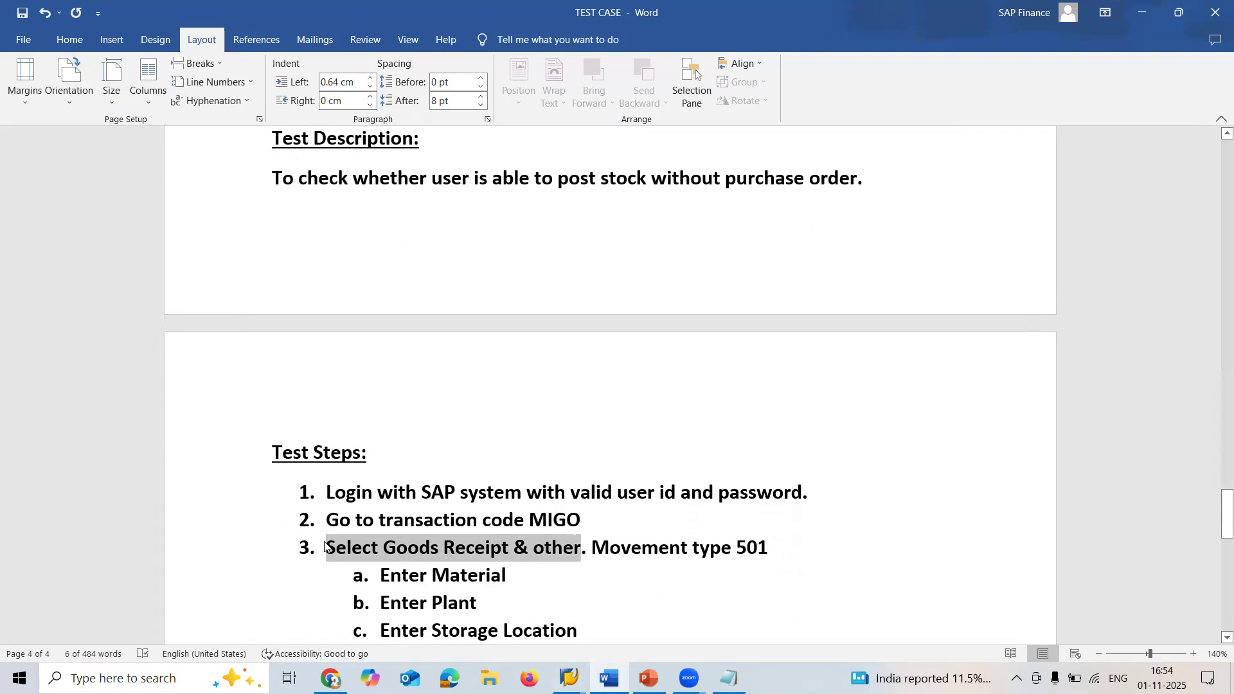
# Switch to SAP and set the MIGO transaction to Goods Receipt with Other as the reference document.
pyautogui.hotkey('alt', 'Tab')
pyautogui.click(322, 190)
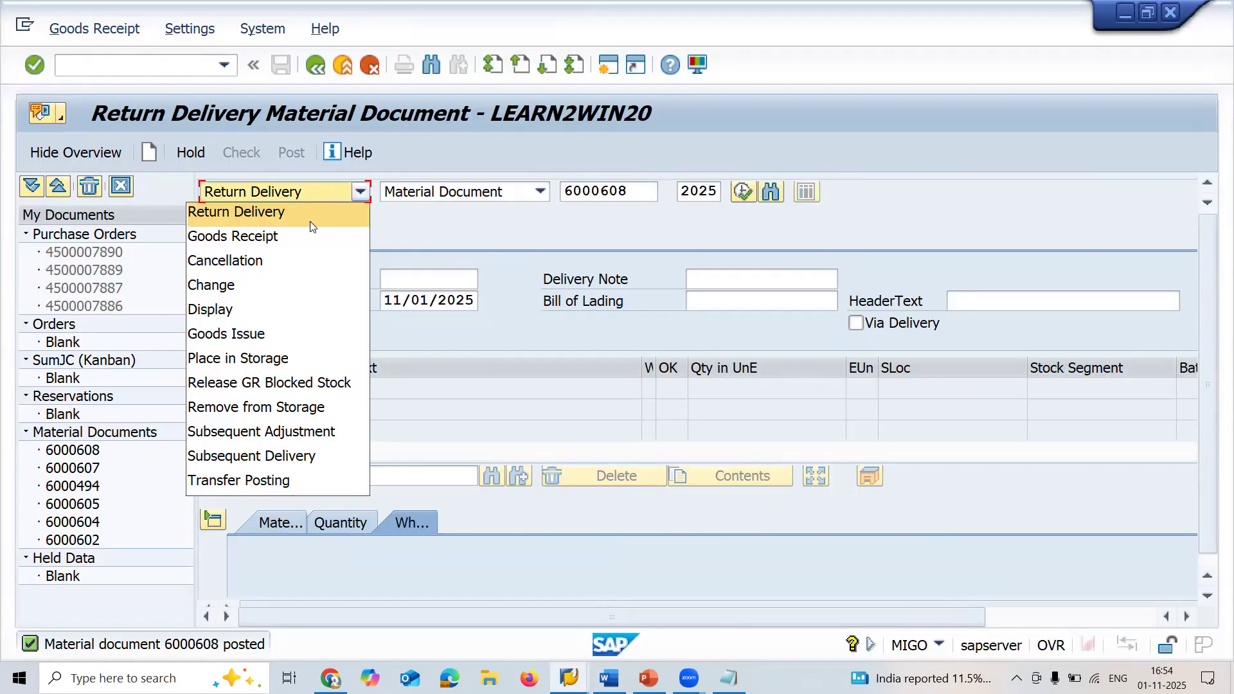
pyautogui.click(308, 238)
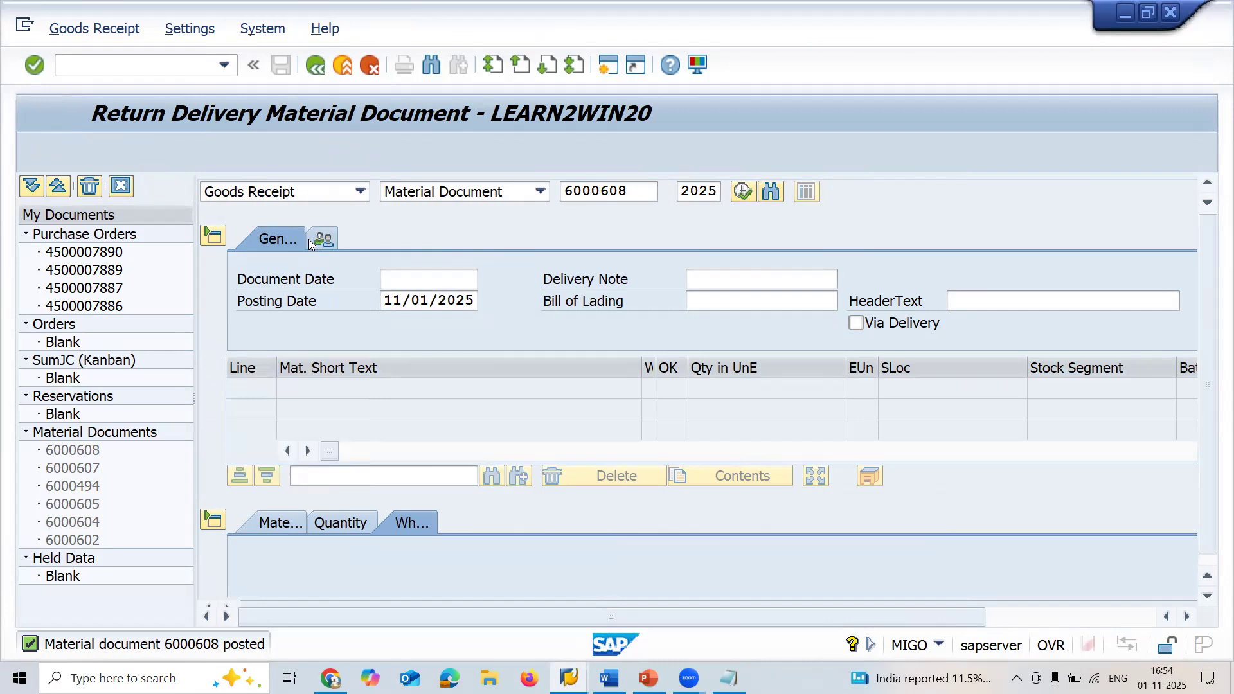
pyautogui.click(450, 192)
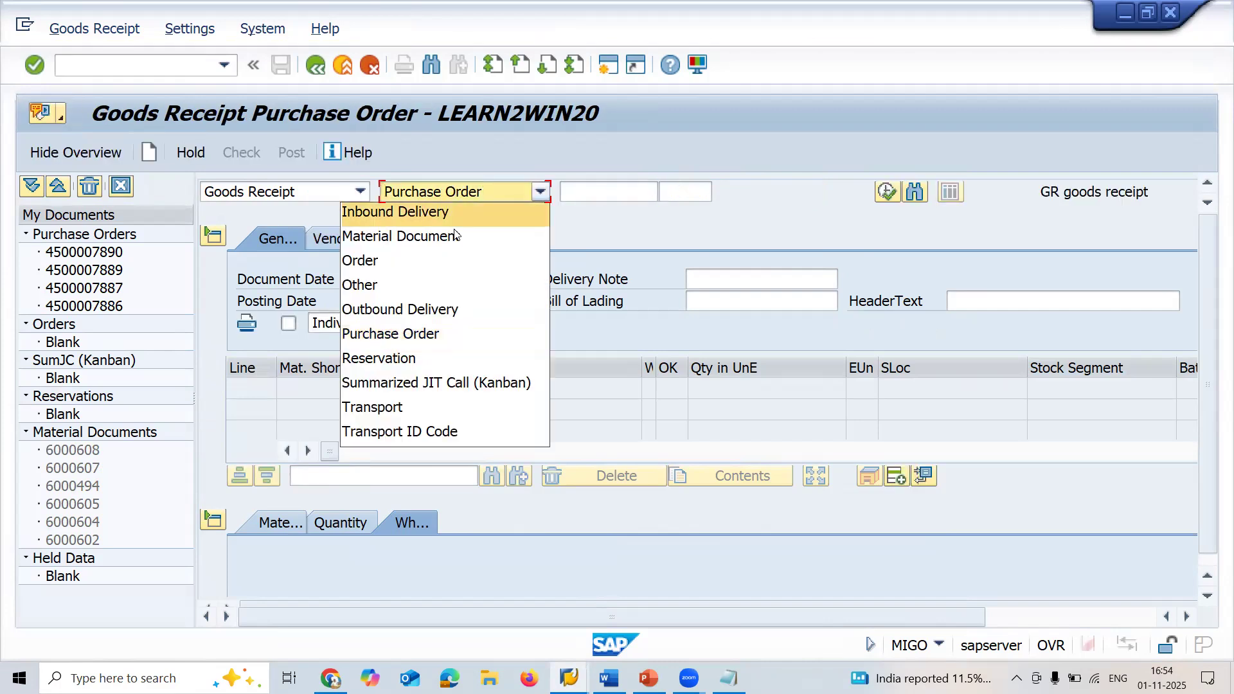
pyautogui.click(448, 286)
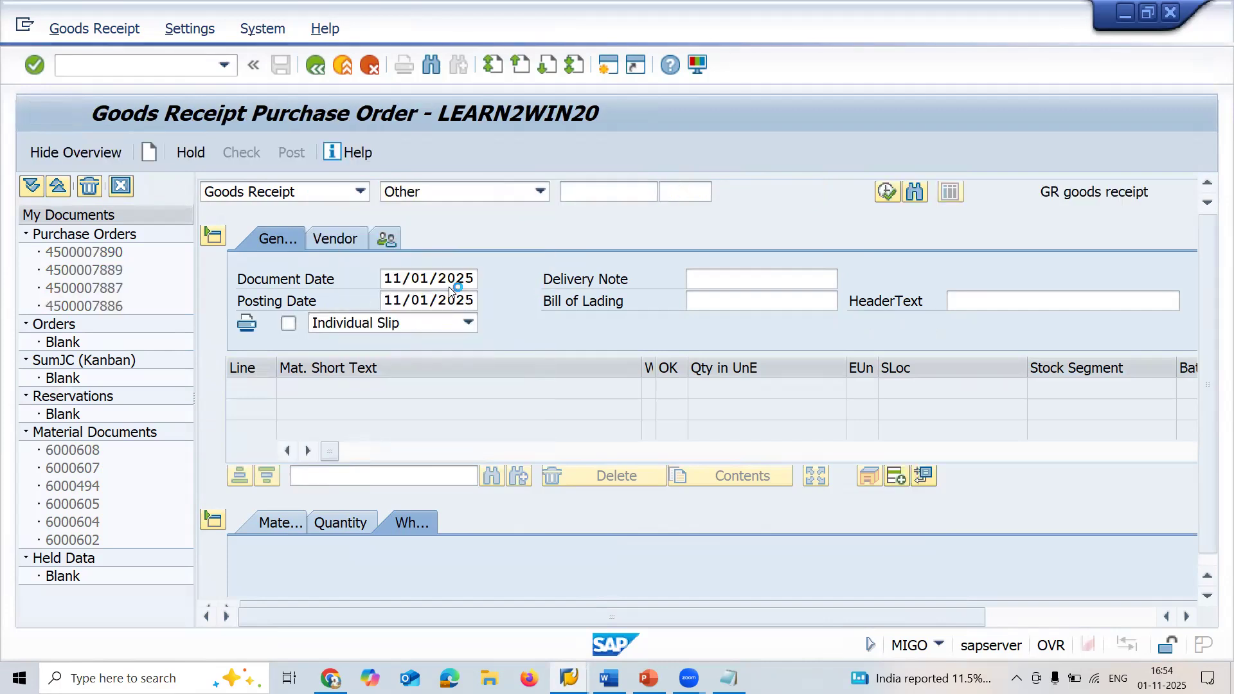
# Enter material 600000268, copied from the Notepad note, in the item details and set its quantity to 10.
pyautogui.click(1125, 621)
pyautogui.click(1192, 527)
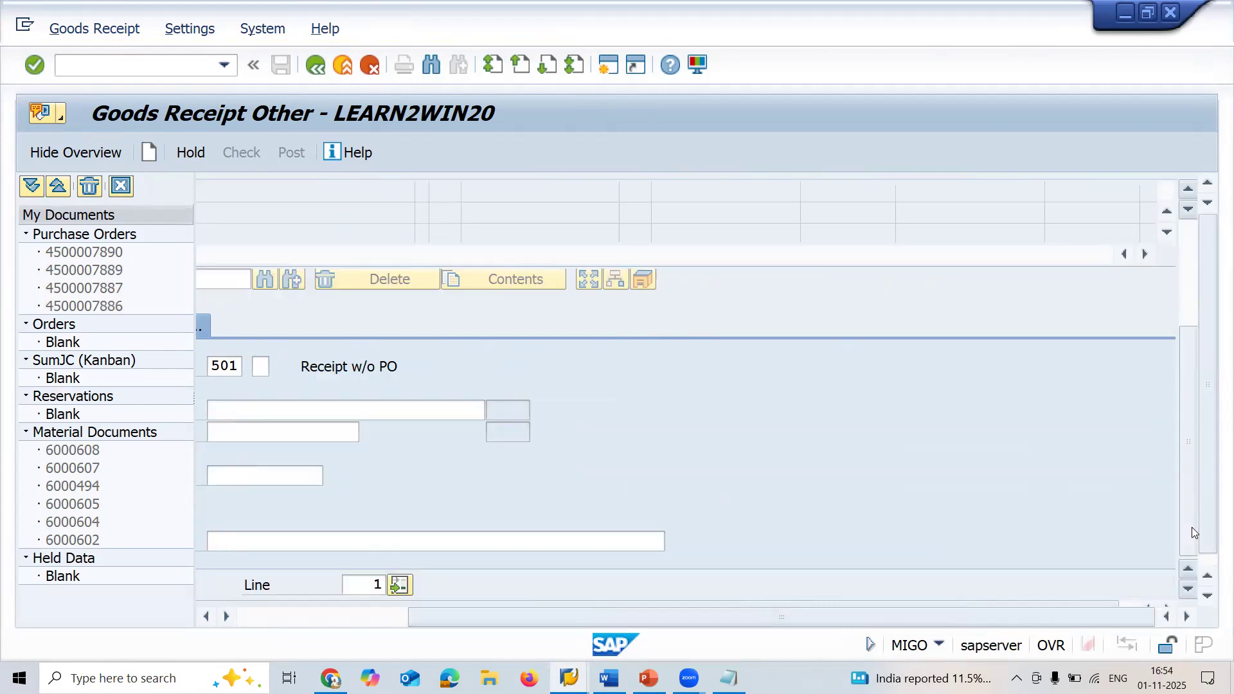
pyautogui.click(316, 617)
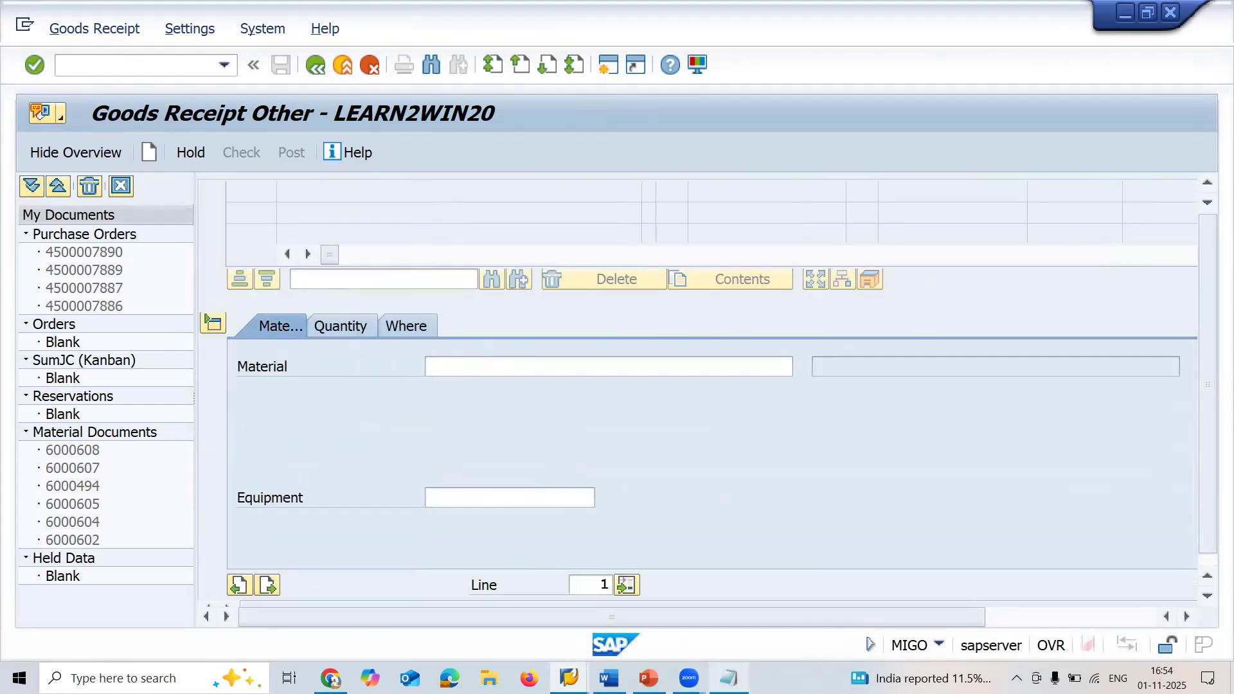
pyautogui.click(728, 678)
pyautogui.doubleClick(579, 250)
pyautogui.hotkey('ctrl', 'c')
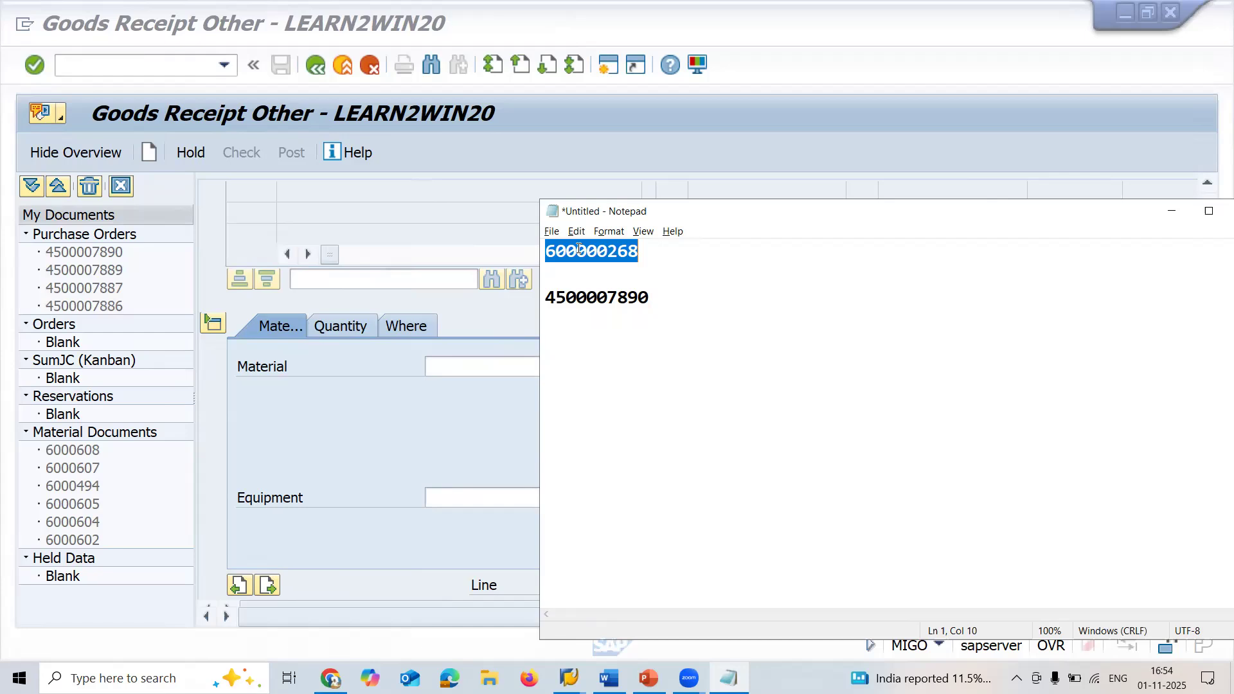
pyautogui.click(500, 366)
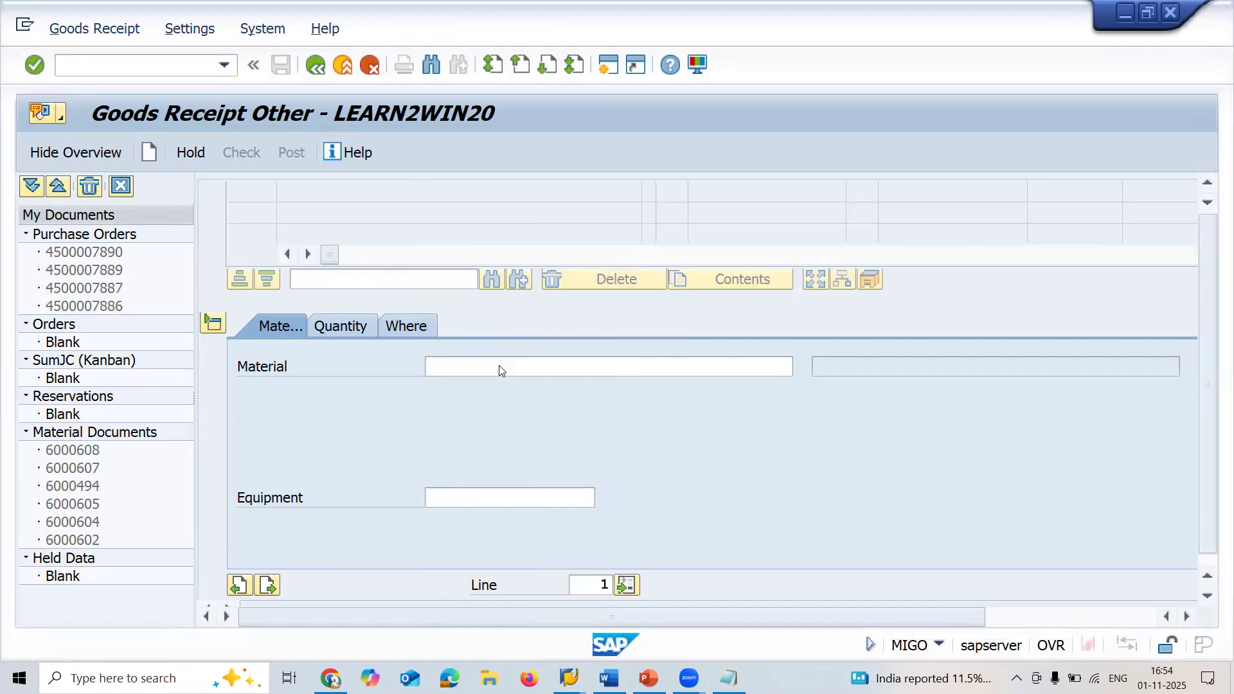
pyautogui.hotkey('ctrl', 'v')
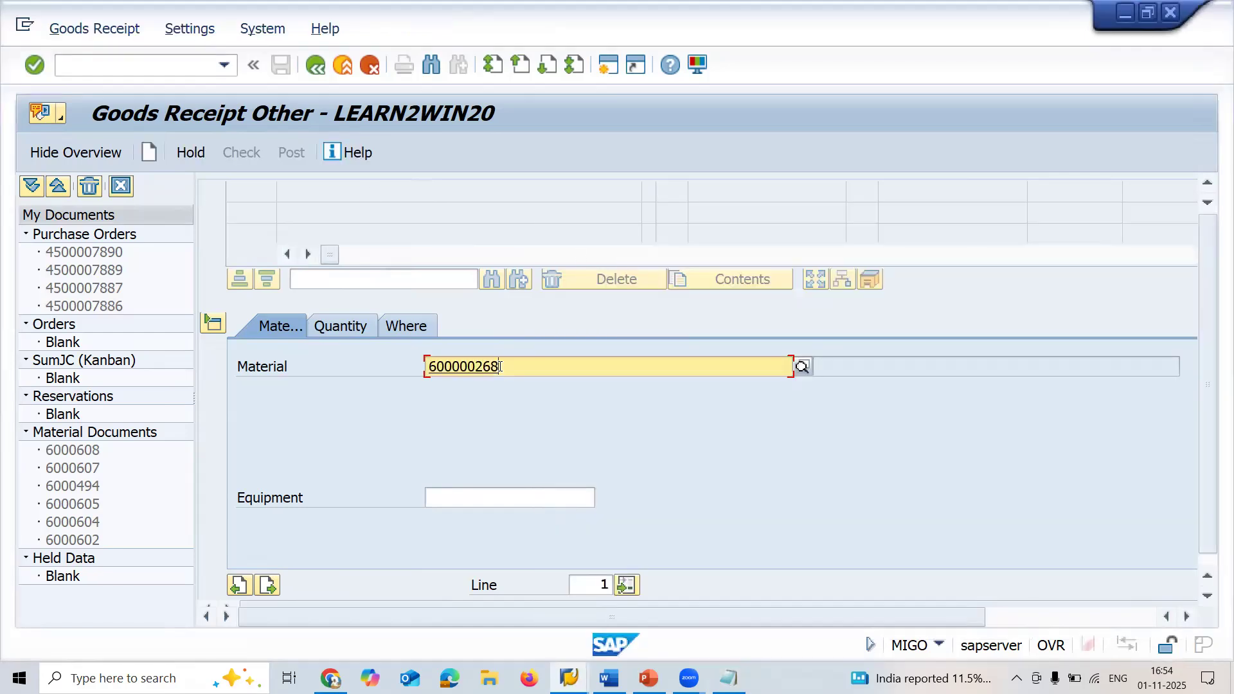
pyautogui.click(364, 327)
pyautogui.write('10')
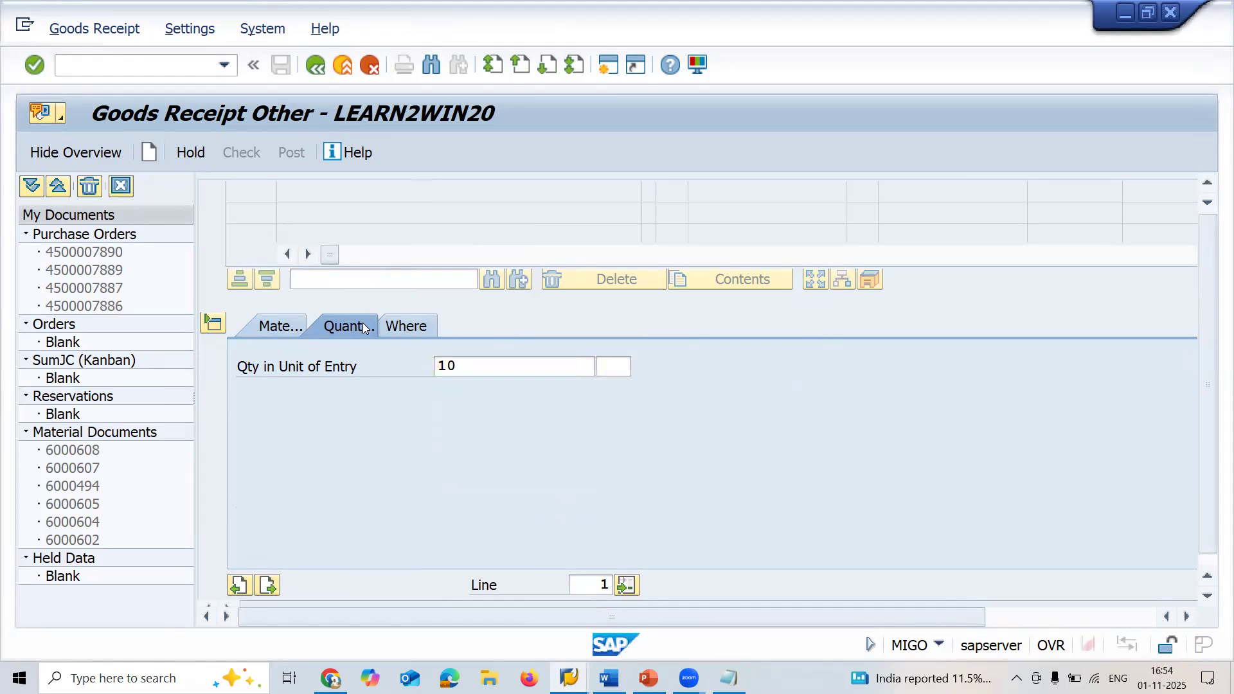
# Set the item's plant and storage location to KM08 and post the goods receipt.
pyautogui.click(407, 326)
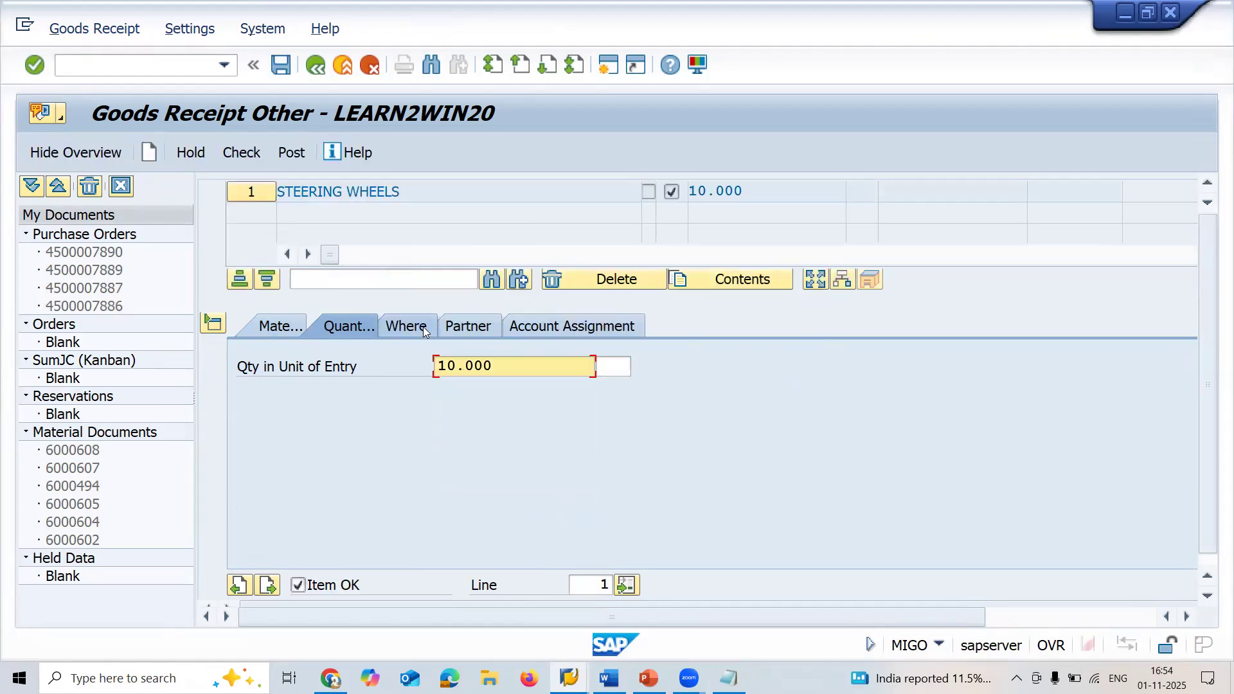
pyautogui.press('Down')
pyautogui.press('Return')
pyautogui.press('Down')
pyautogui.press('Return')
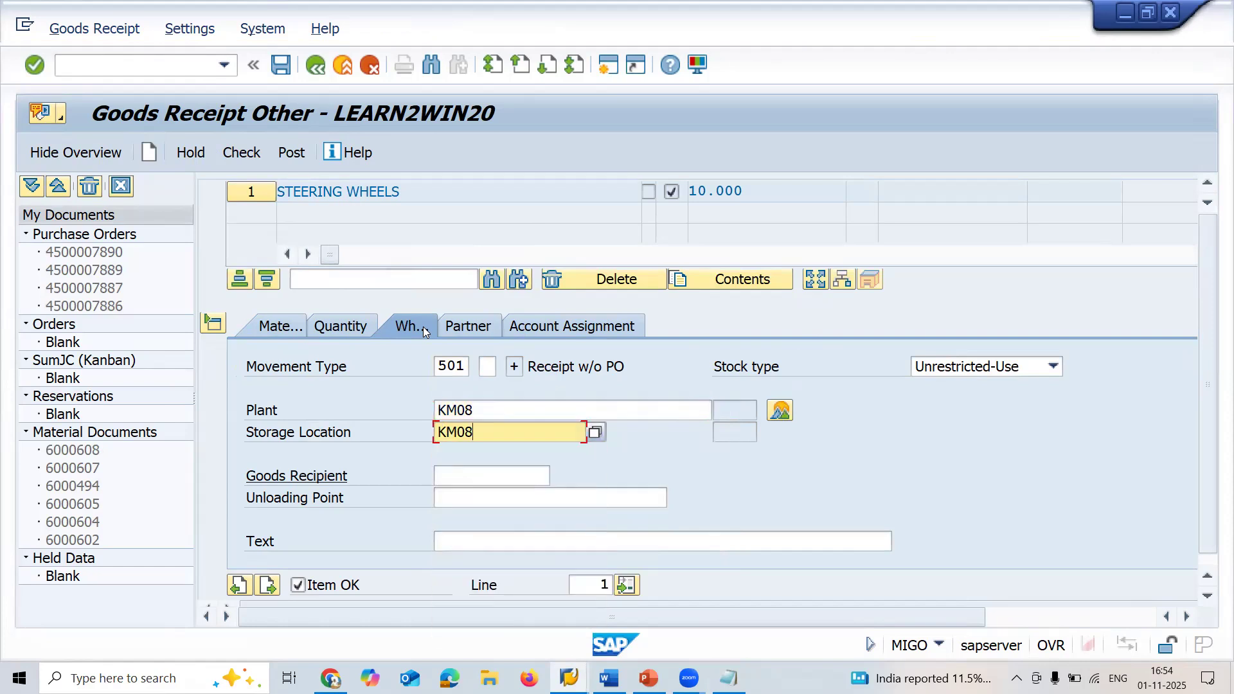
pyautogui.hotkey('ctrl', 's')
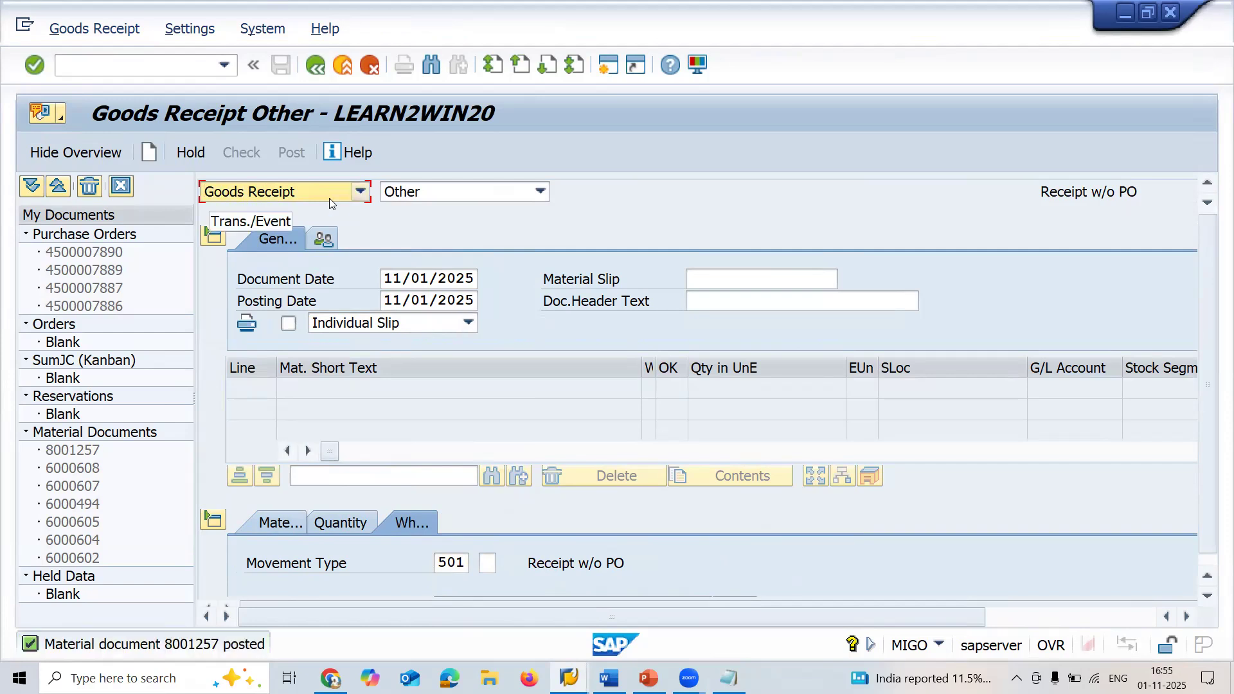
# Switch to the Word document and record Pass under SAPMM-05's actual result.
pyautogui.hotkey('alt', 'Tab')
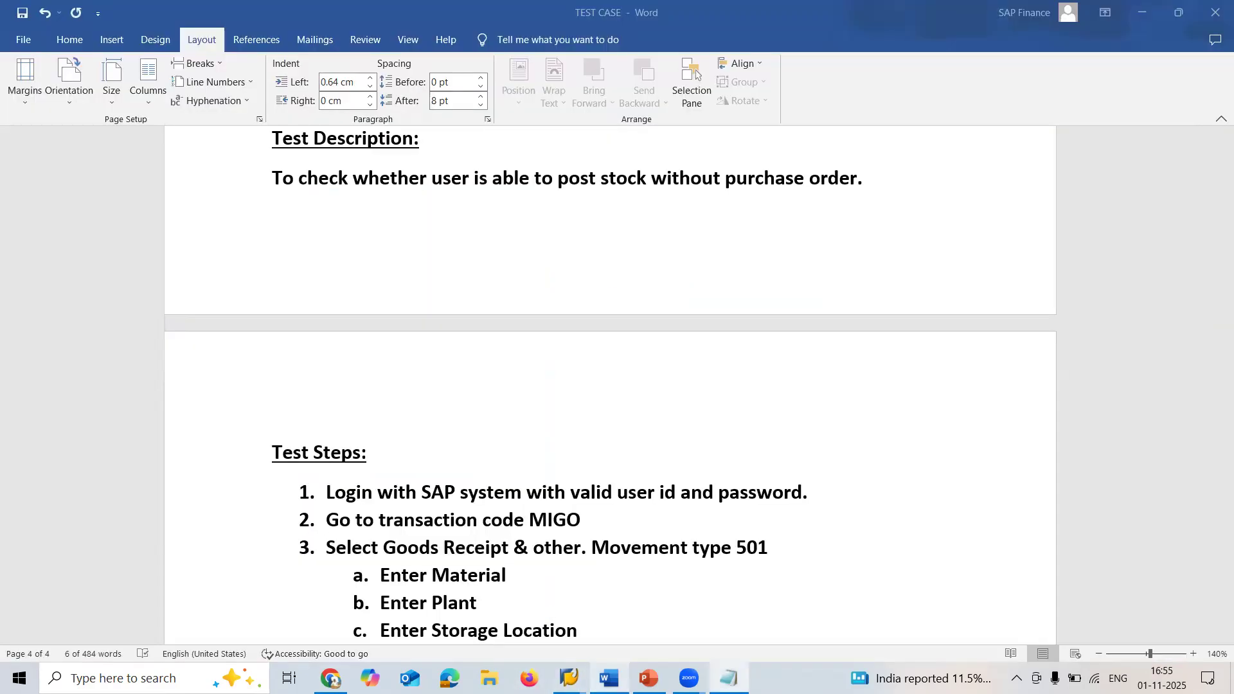
pyautogui.click(609, 678)
pyautogui.press('Down')
pyautogui.press('Down')
pyautogui.press('Down')
pyautogui.press('Down')
pyautogui.press('Down')
pyautogui.press('Down')
pyautogui.press('Down')
pyautogui.press('Down')
pyautogui.press('Down')
pyautogui.press('Down')
pyautogui.press('Down')
pyautogui.press('Down')
pyautogui.press('Down')
pyautogui.press('Return')
pyautogui.write('pass')
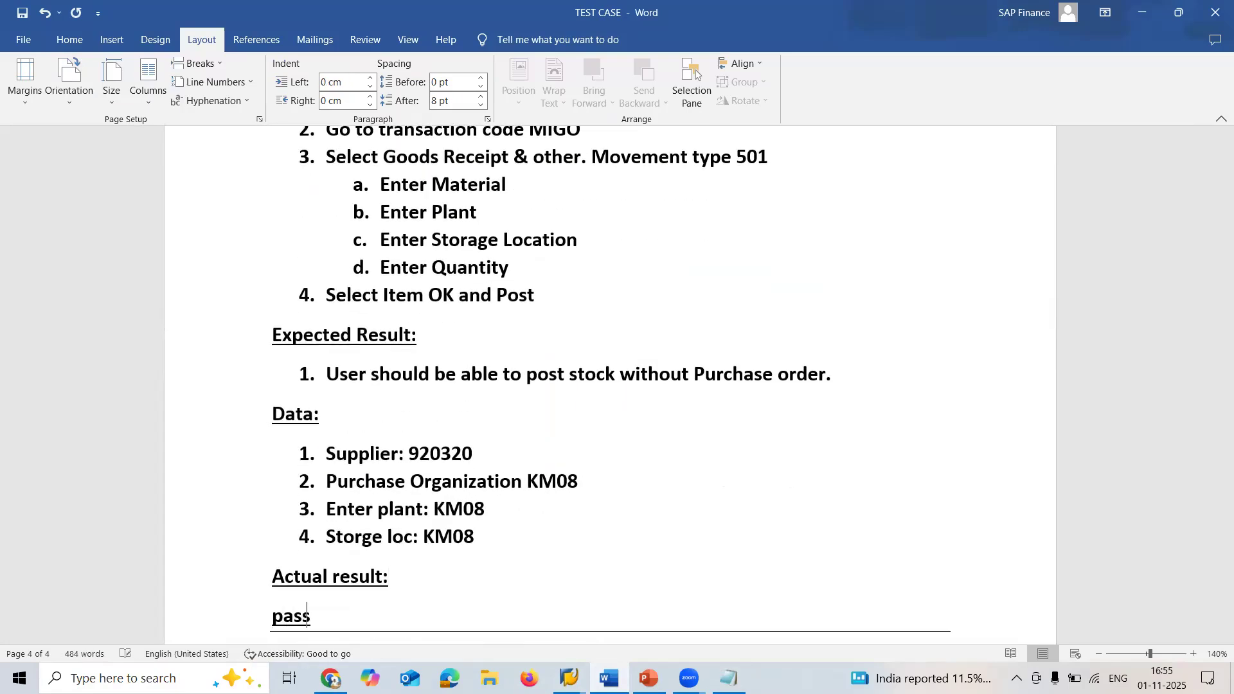
pyautogui.press('Return')
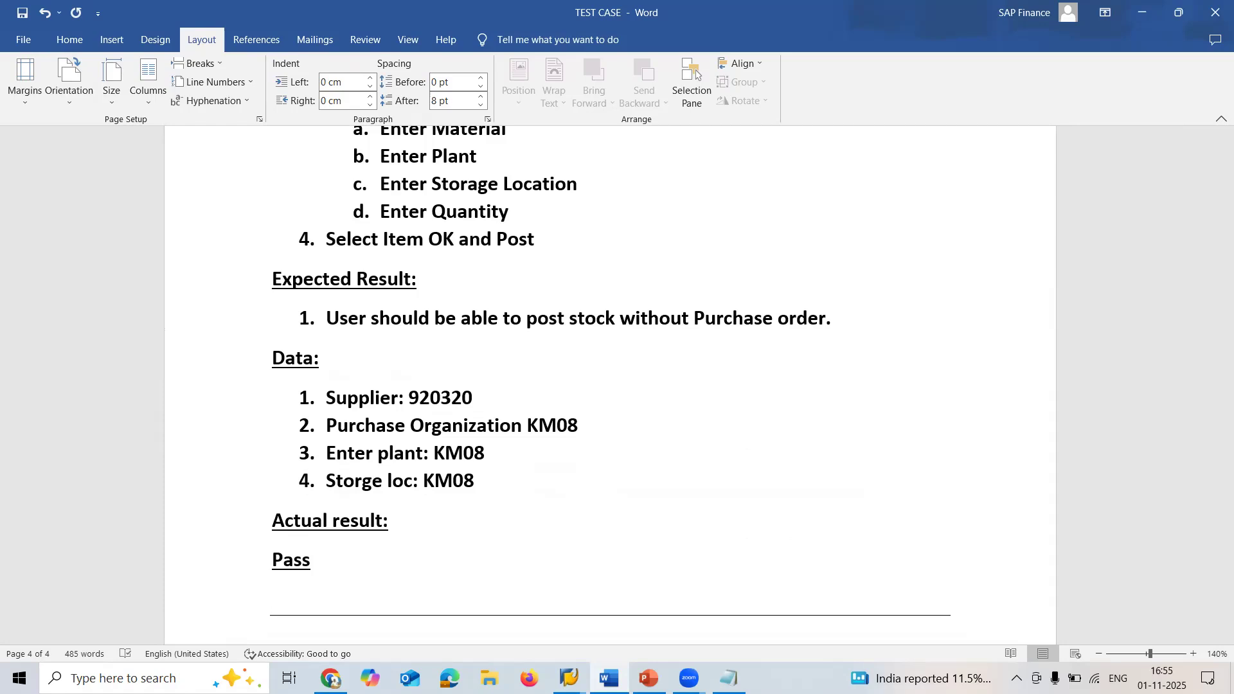
# Switch back to SAP and display the newly posted material document 8001257.
pyautogui.hotkey('alt', 'Tab')
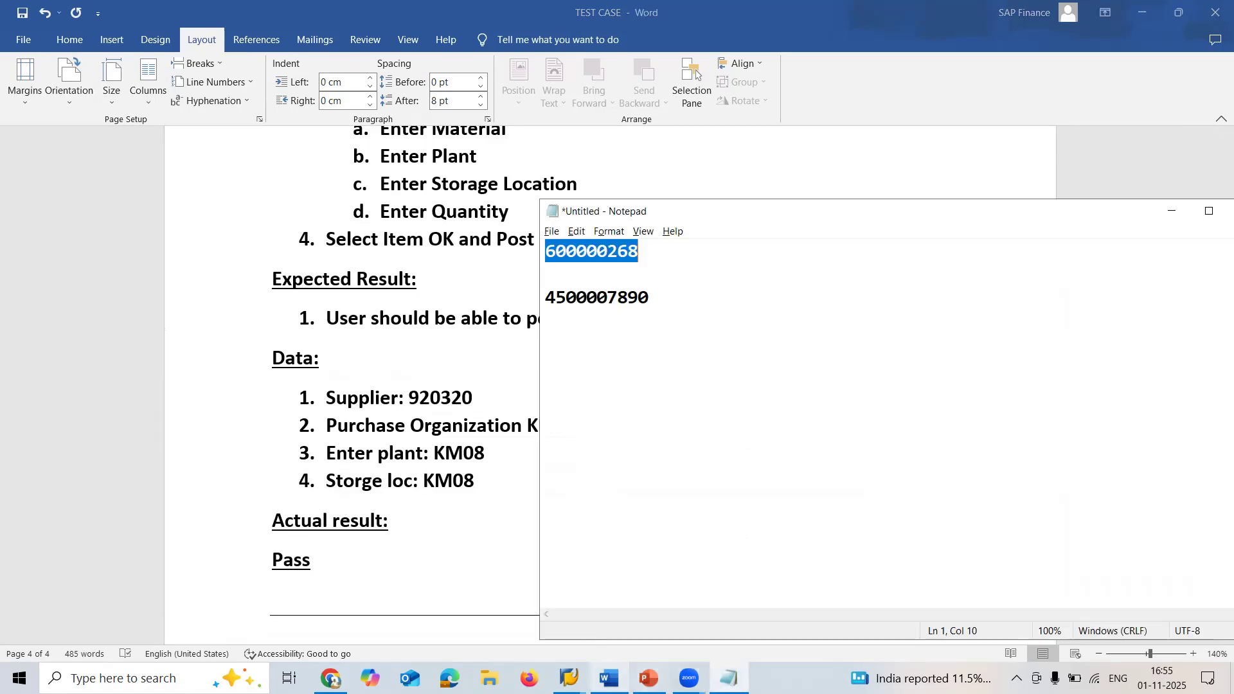
pyautogui.click(569, 678)
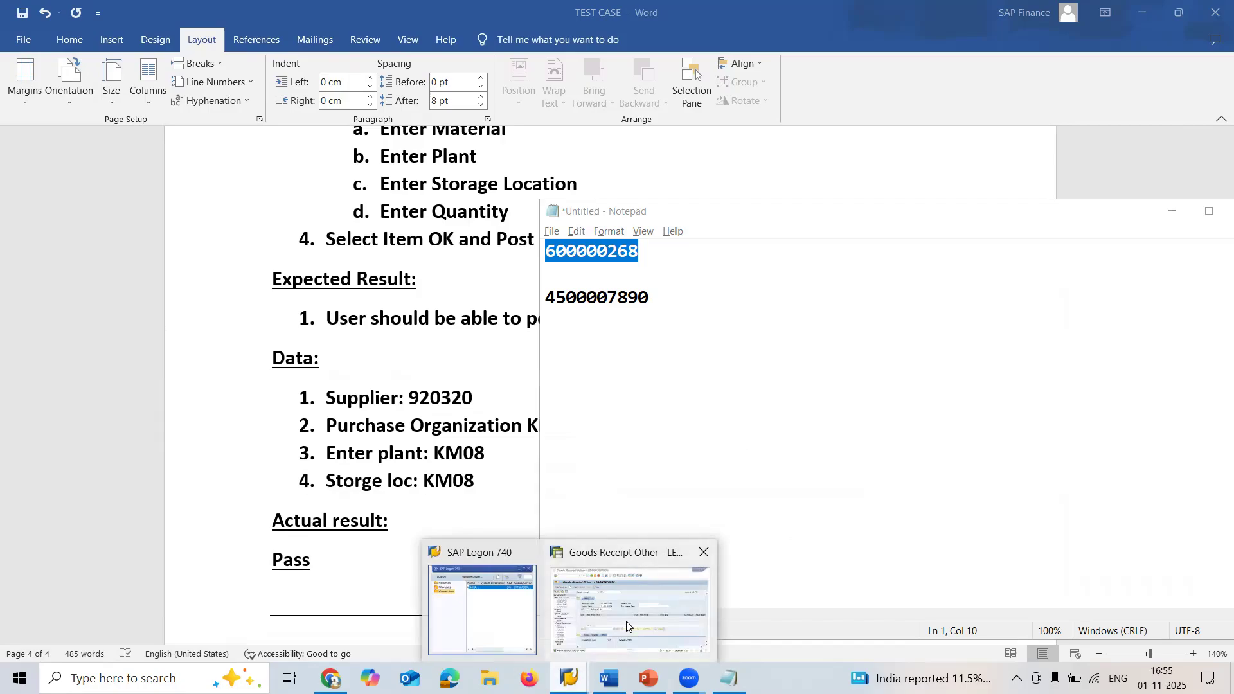
pyautogui.click(627, 626)
pyautogui.click(343, 195)
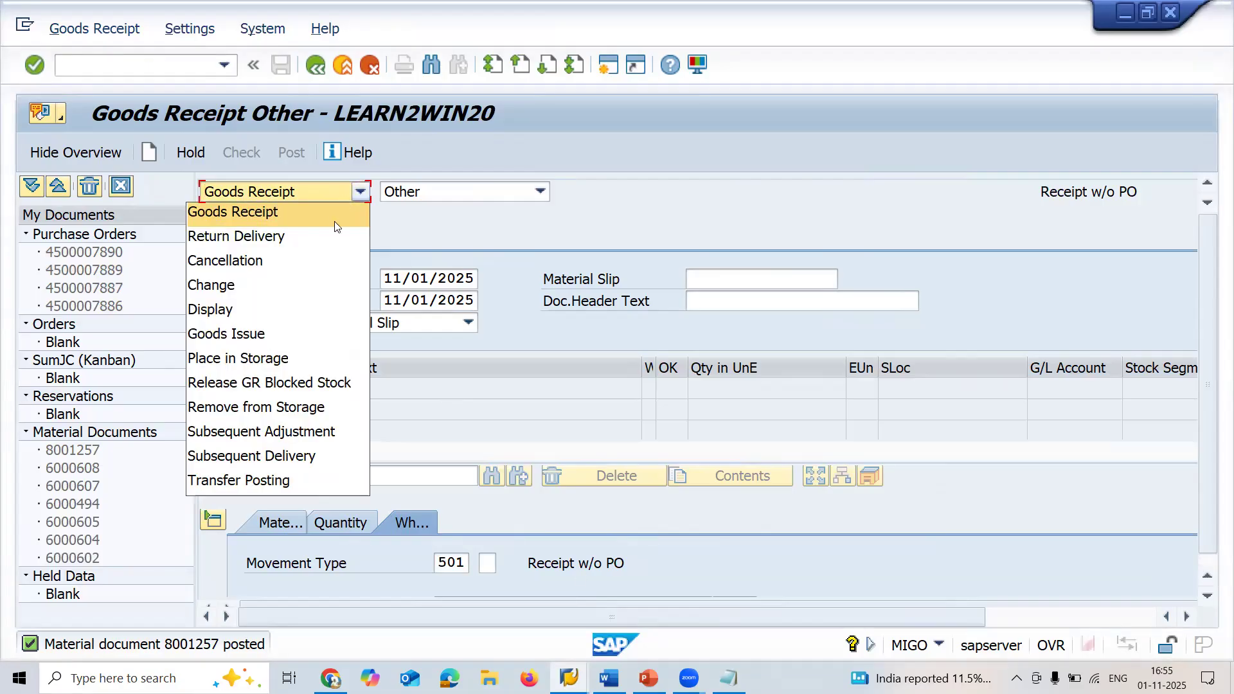
pyautogui.click(323, 311)
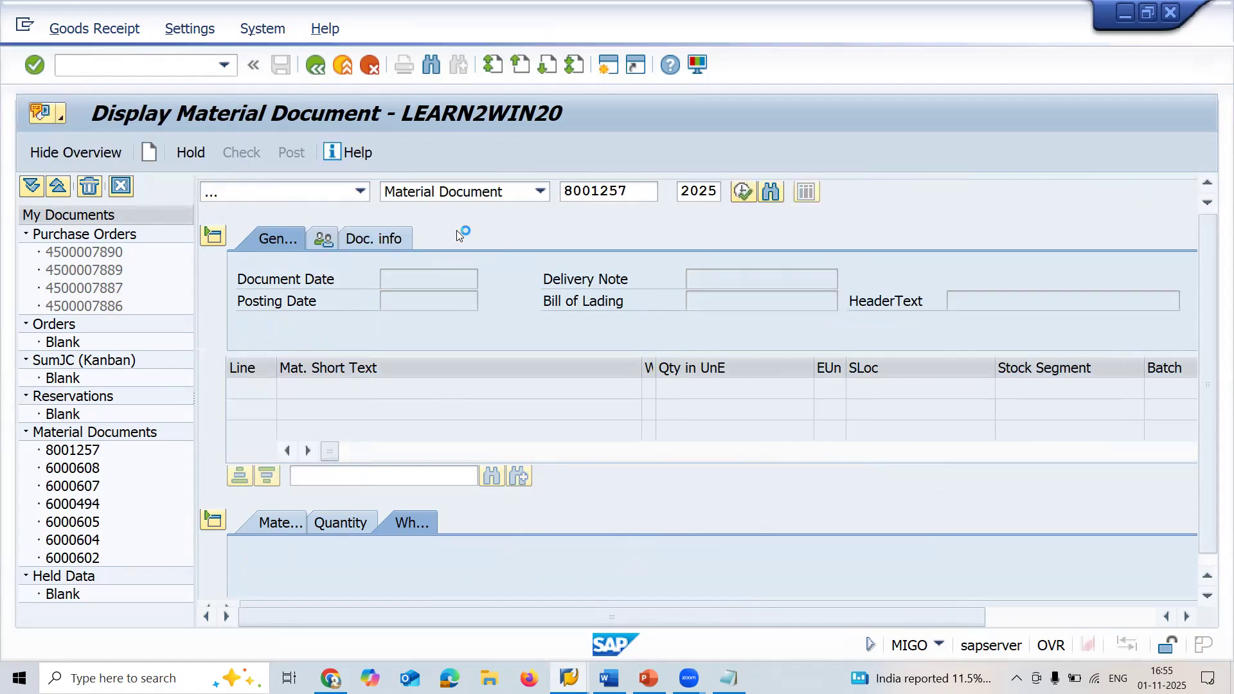
pyautogui.press('Return')
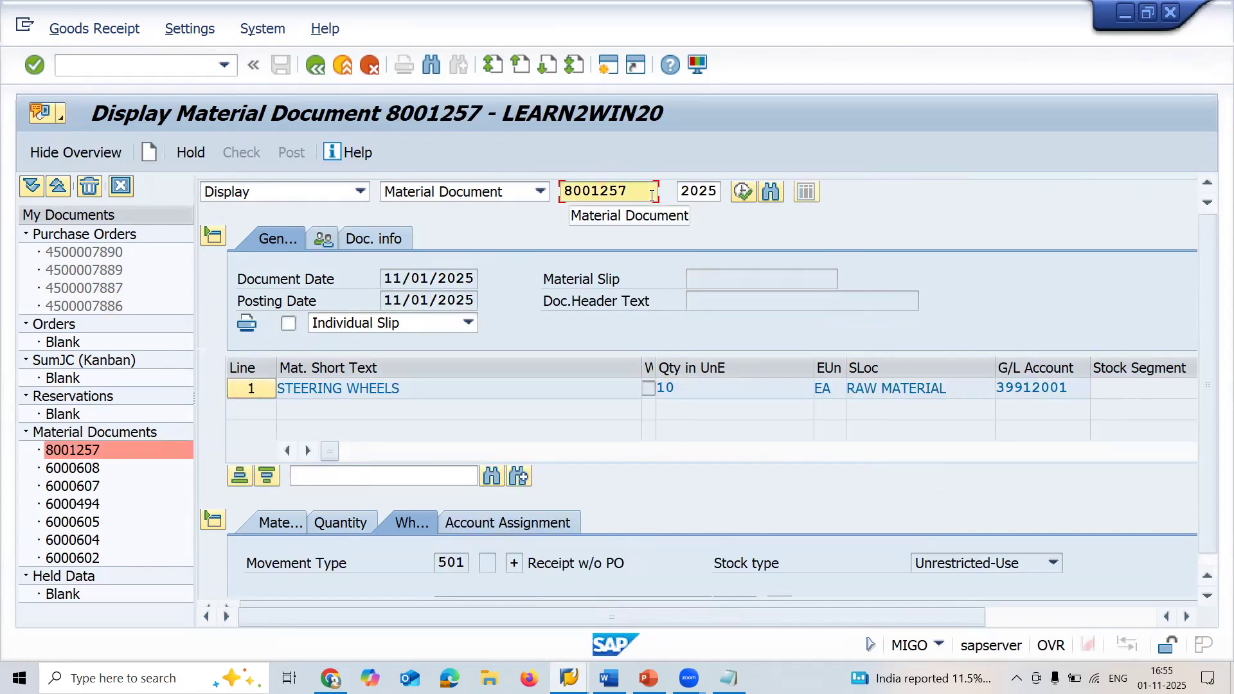
# List the FI documents from the material document's document info and open the accounting document.
pyautogui.click(399, 238)
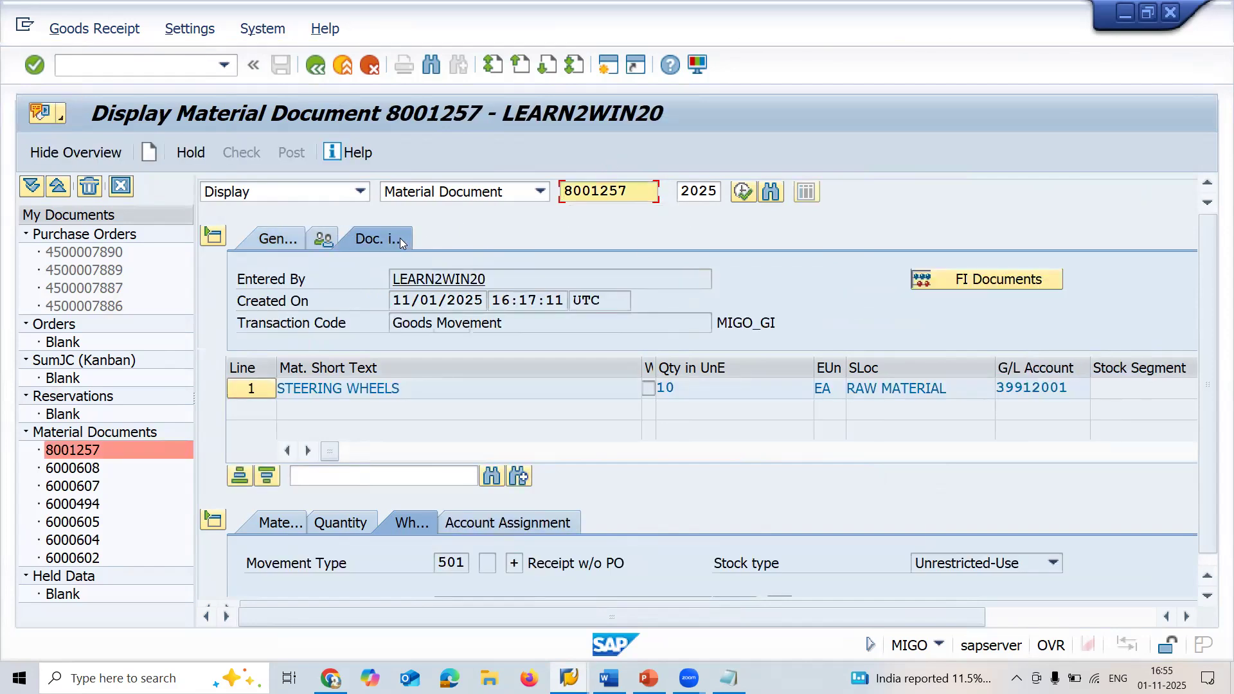
pyautogui.click(1036, 284)
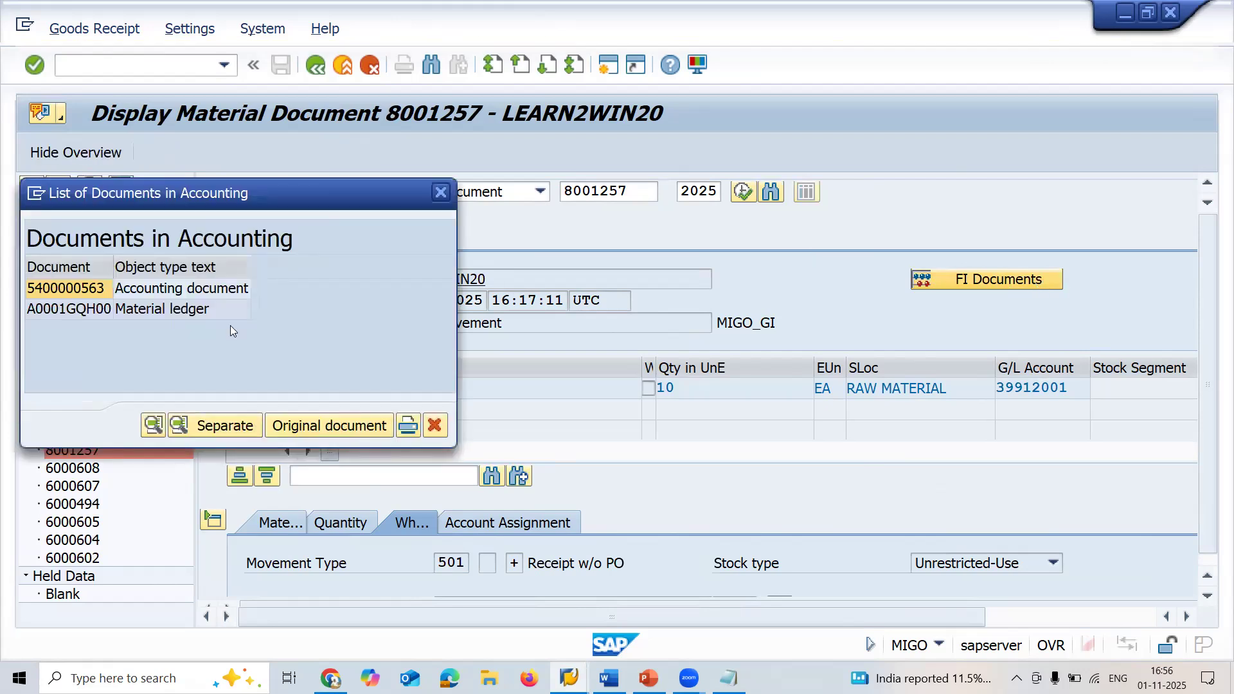
pyautogui.doubleClick(187, 289)
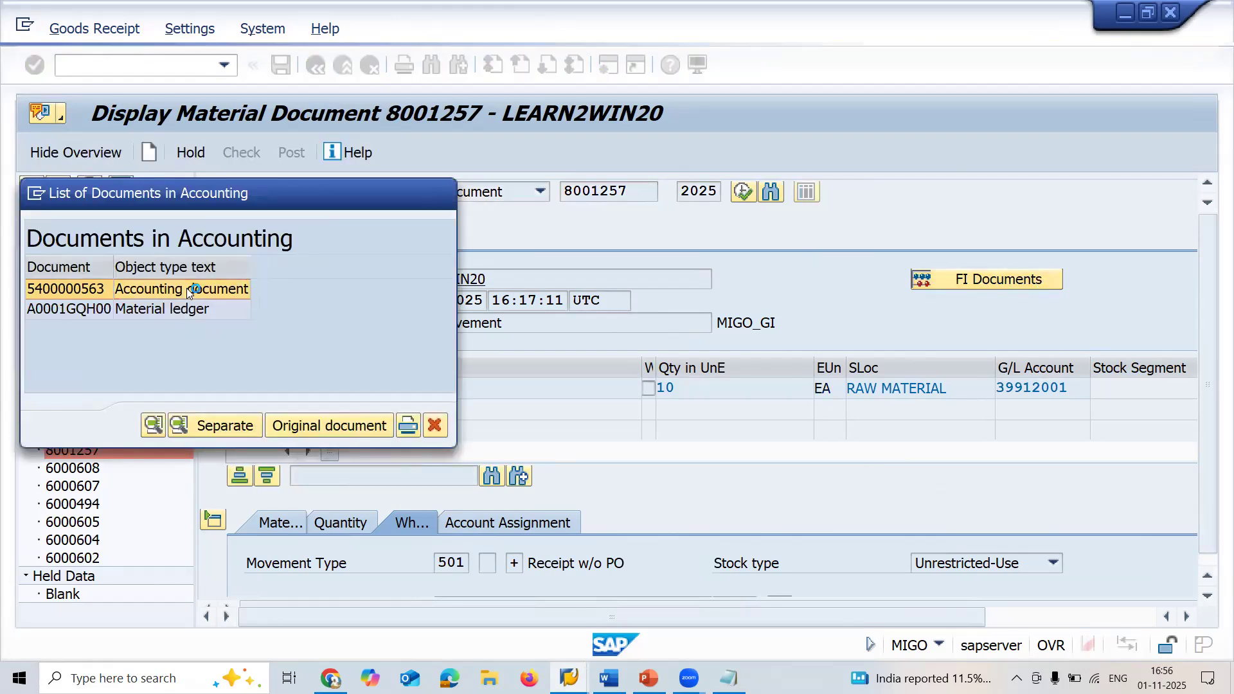